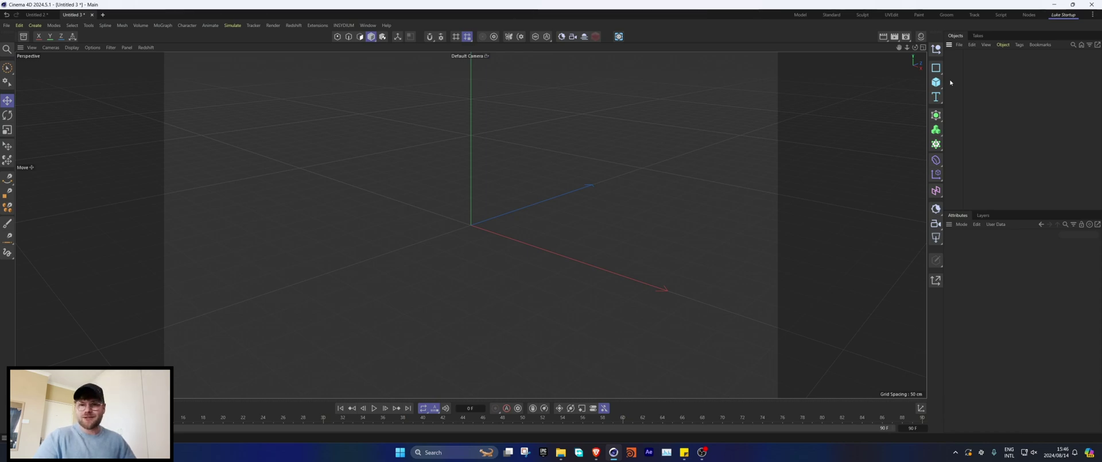
Step: Create a plane with a width and height of 200 cm
{"action": "left_click", "coordinate": [937, 82]}
{"action": "left_click", "coordinate": [968, 110]}
{"action": "left_click", "coordinate": [1006, 264]}
{"action": "type", "text": "200"}
{"action": "key", "text": "Tab"}
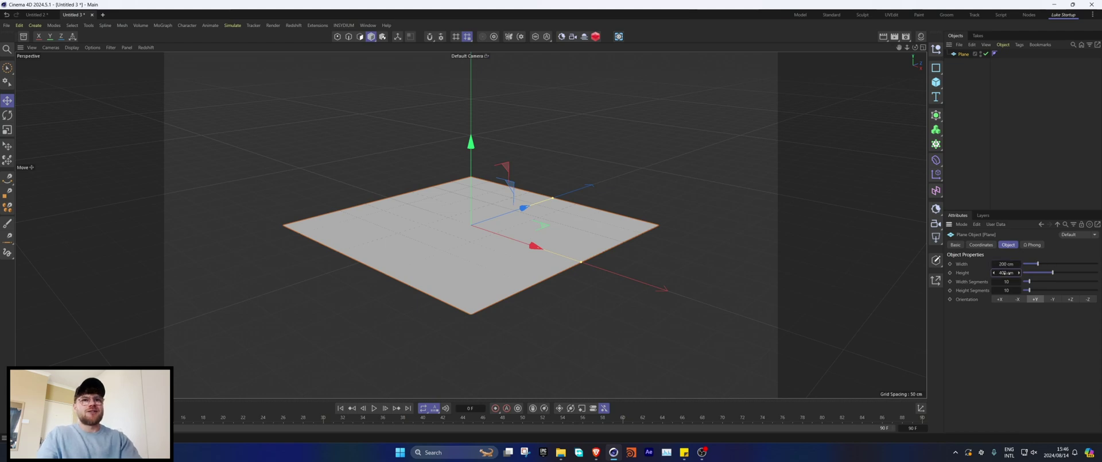
{"action": "type", "text": "200"}
{"action": "key", "text": "Return"}
Step: Add a Pyro Emitter tag to the plane, preview the simulation and rewind to the start
{"action": "right_click", "coordinate": [964, 53]}
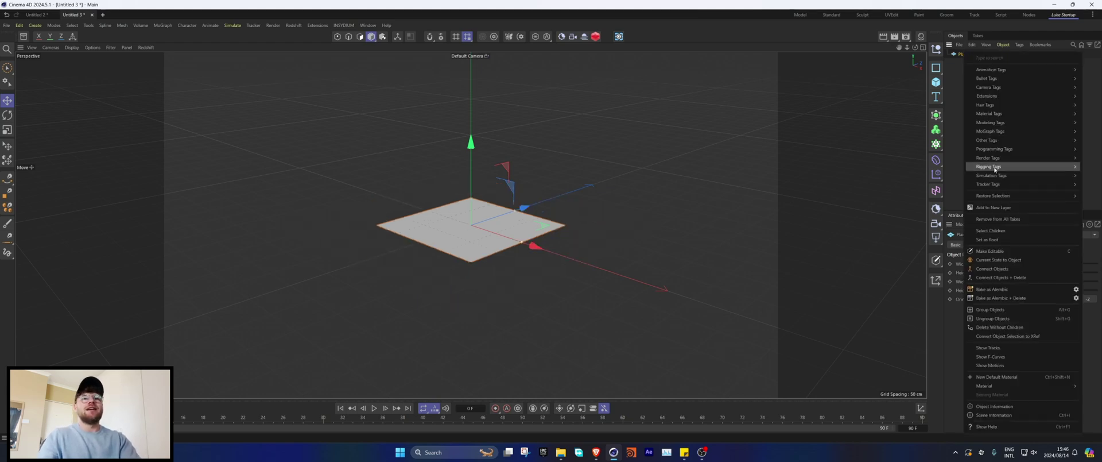
{"action": "left_click", "coordinate": [942, 250]}
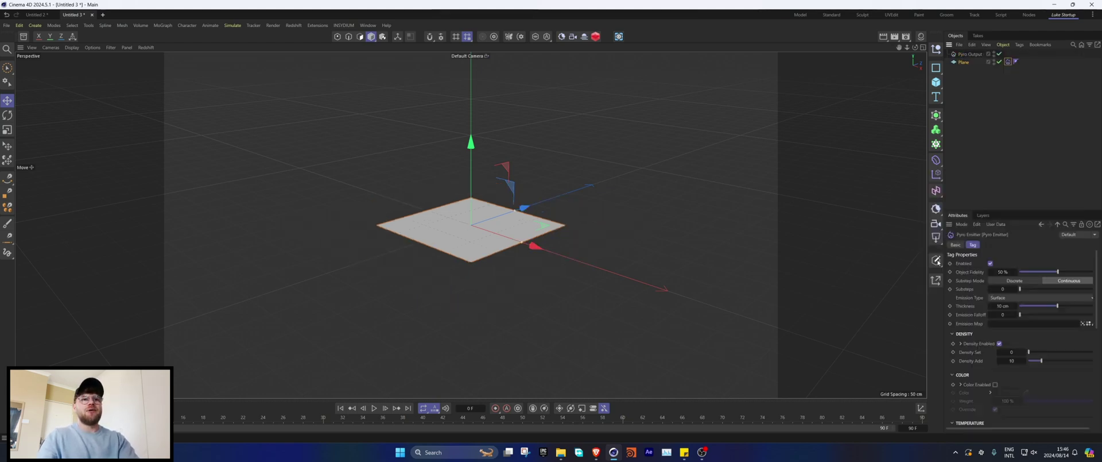
{"action": "left_click", "coordinate": [373, 408]}
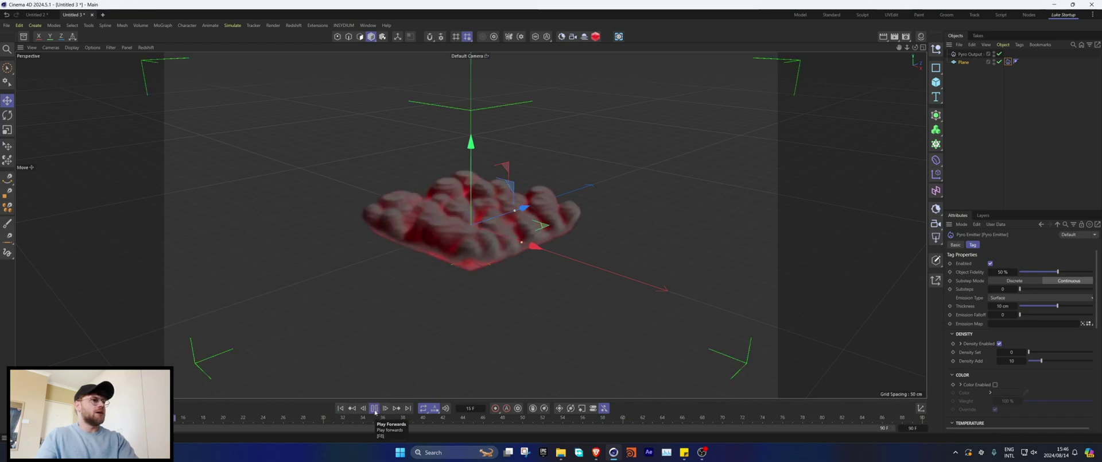
{"action": "left_click", "coordinate": [341, 408]}
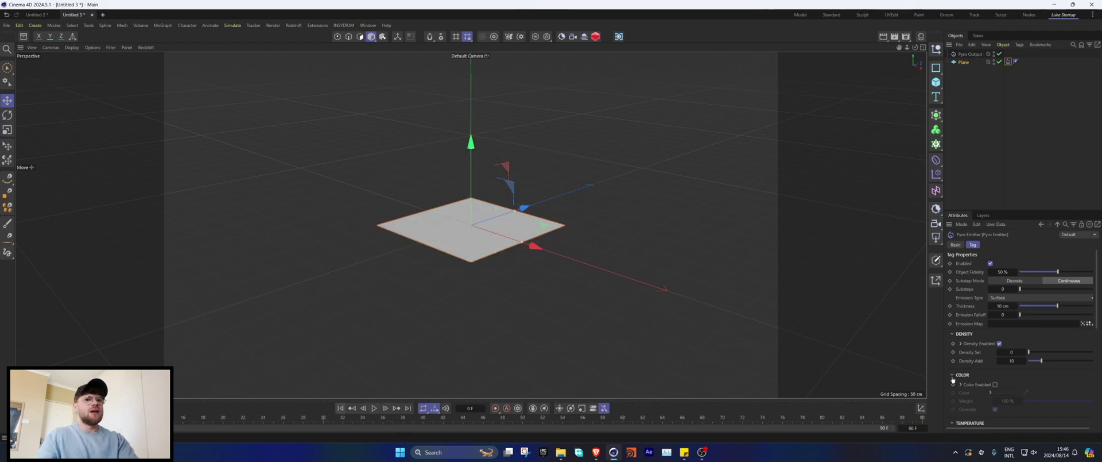
Step: Set the Pyro emitter's thickness to 2 cm, Density Add to 5 and Temperature Set to 1000, and play the simulation
{"action": "left_click", "coordinate": [1004, 306]}
{"action": "type", "text": "2"}
{"action": "key", "text": "BackSpace"}
{"action": "left_click_drag", "start_coordinate": [1010, 362], "coordinate": [1002, 362]}
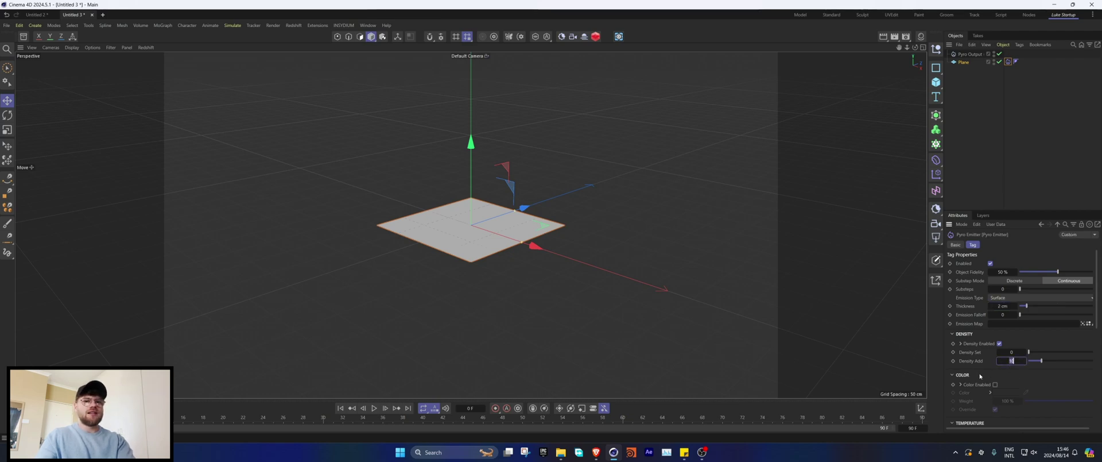
{"action": "scroll", "coordinate": [979, 375], "scroll_direction": "down", "scroll_amount": 3}
{"action": "left_click", "coordinate": [1020, 345]}
{"action": "type", "text": "1000"}
{"action": "key", "text": "Return"}
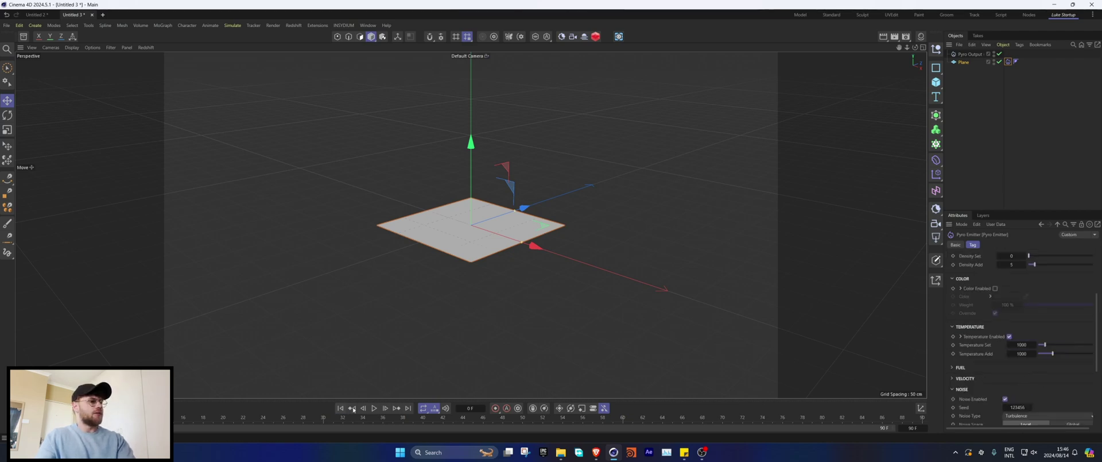
{"action": "left_click", "coordinate": [374, 408]}
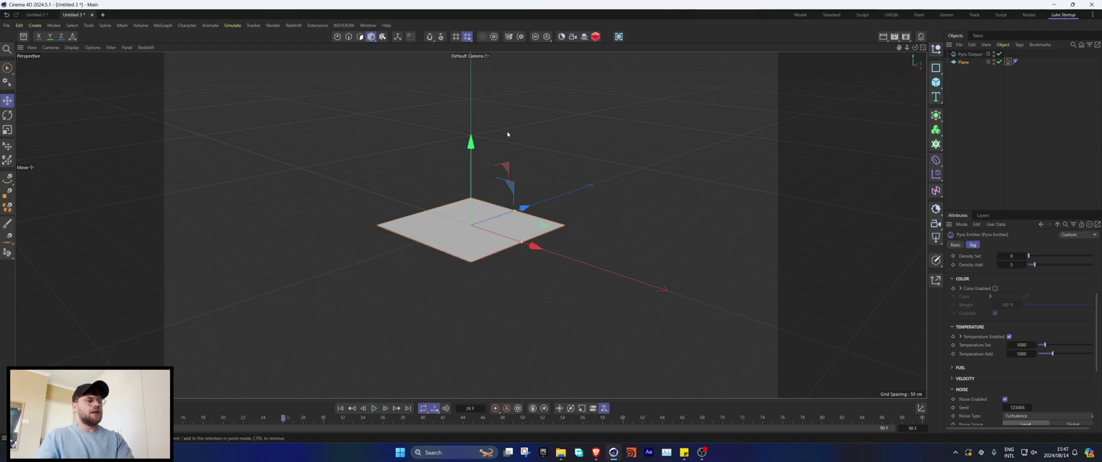
Step: Set the project's Pyro voxel size to 1.5 cm and replay the simulation from the start
{"action": "scroll", "coordinate": [986, 296], "scroll_direction": "up", "scroll_amount": 4}
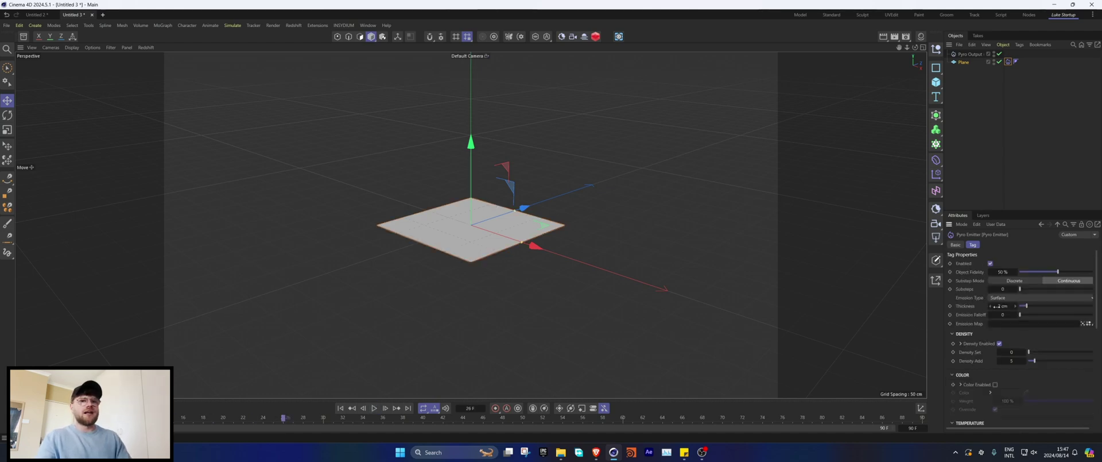
{"action": "key", "text": "ctrl+d"}
{"action": "left_click", "coordinate": [1005, 273]}
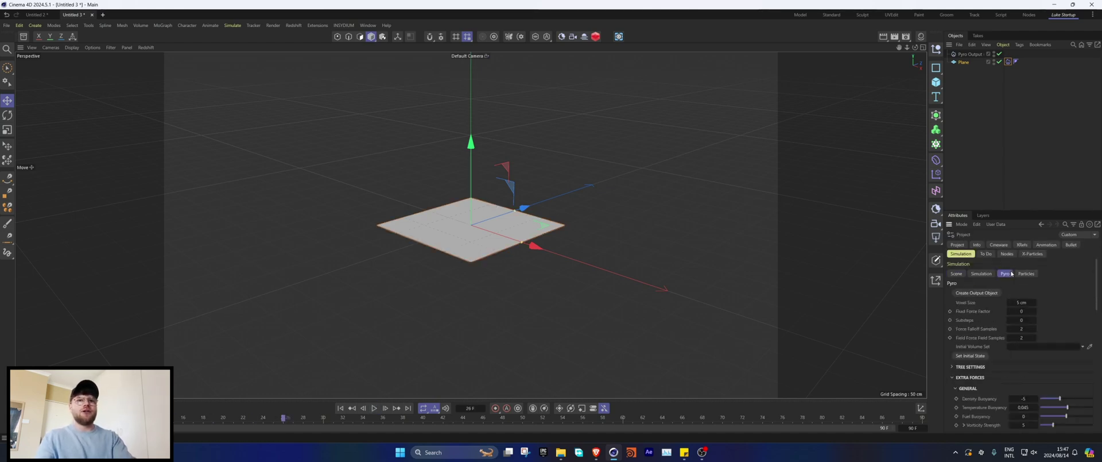
{"action": "left_click", "coordinate": [1022, 301]}
{"action": "type", "text": "1.5"}
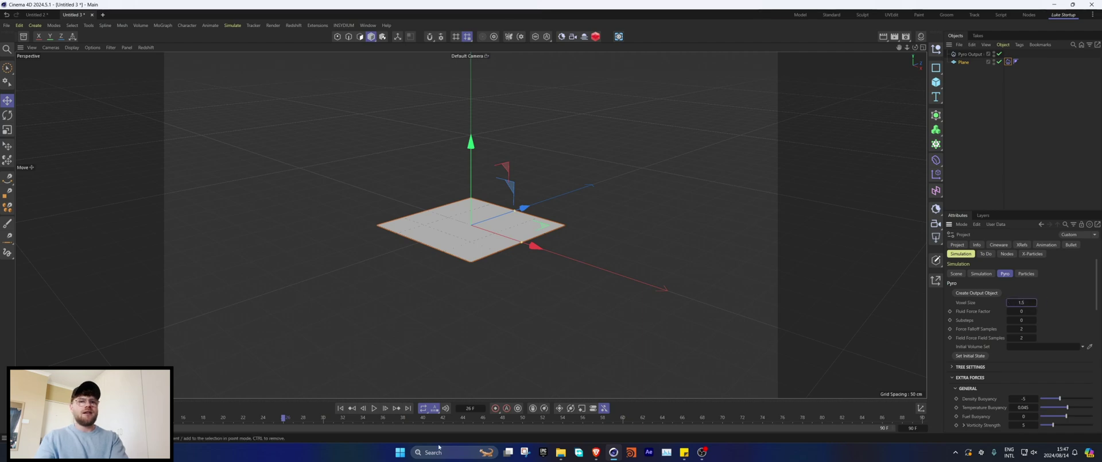
{"action": "left_click", "coordinate": [340, 407]}
{"action": "left_click", "coordinate": [374, 407]}
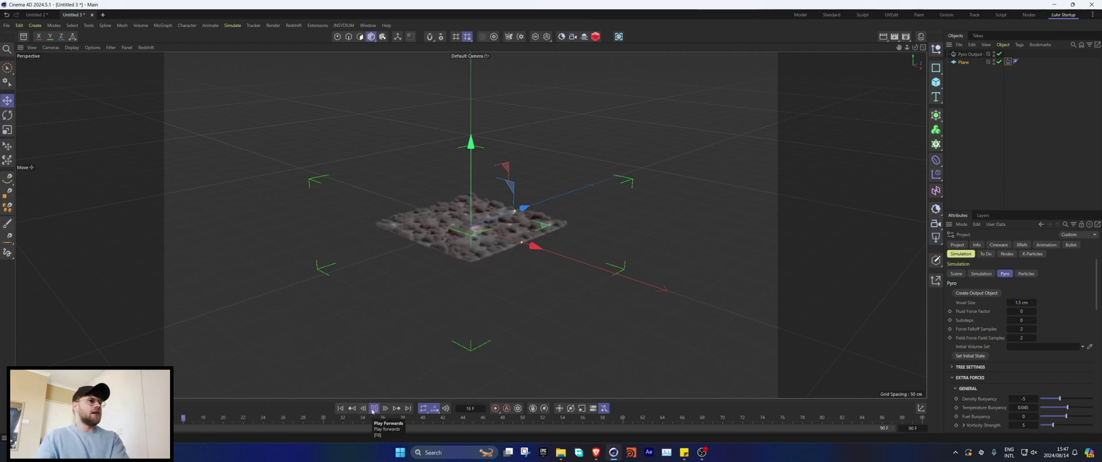
{"action": "left_click", "coordinate": [375, 407]}
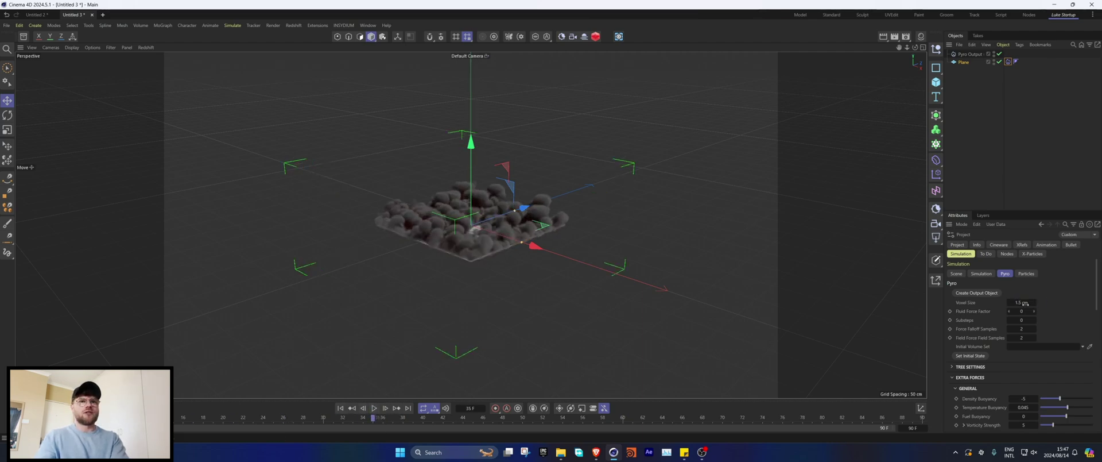
Step: Set the simulation scene's gravity to 0 cm and preview the smoke
{"action": "left_click", "coordinate": [955, 275]}
{"action": "double_click", "coordinate": [1026, 308]}
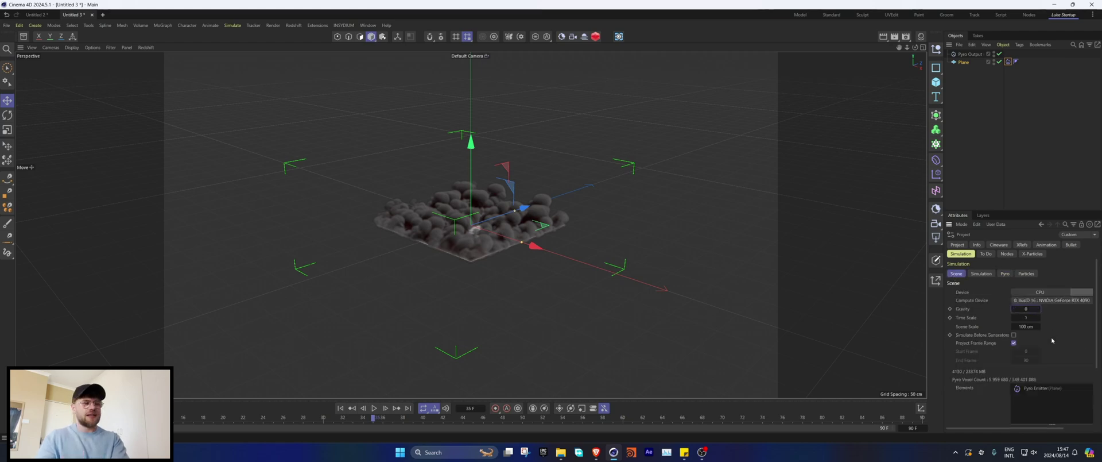
{"action": "key", "text": "Return"}
{"action": "left_click", "coordinate": [374, 408]}
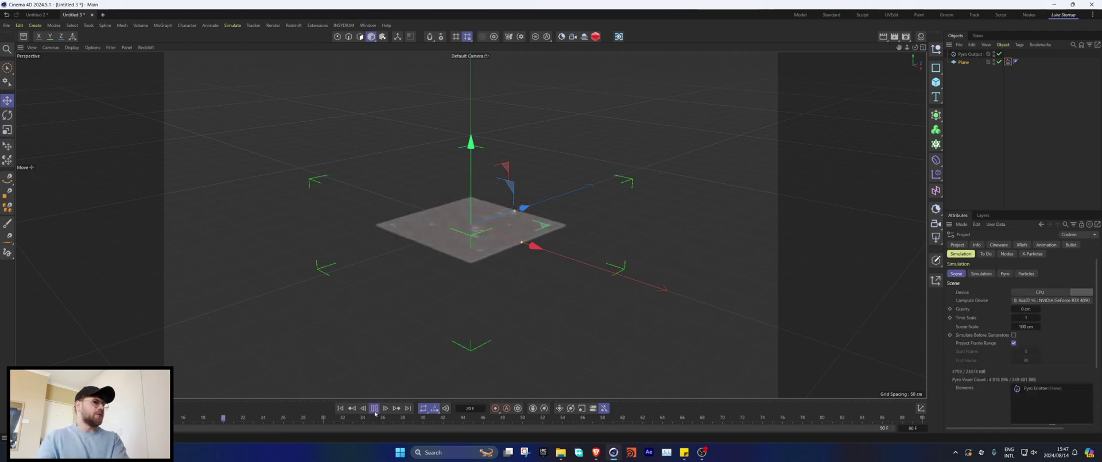
{"action": "left_click", "coordinate": [375, 411]}
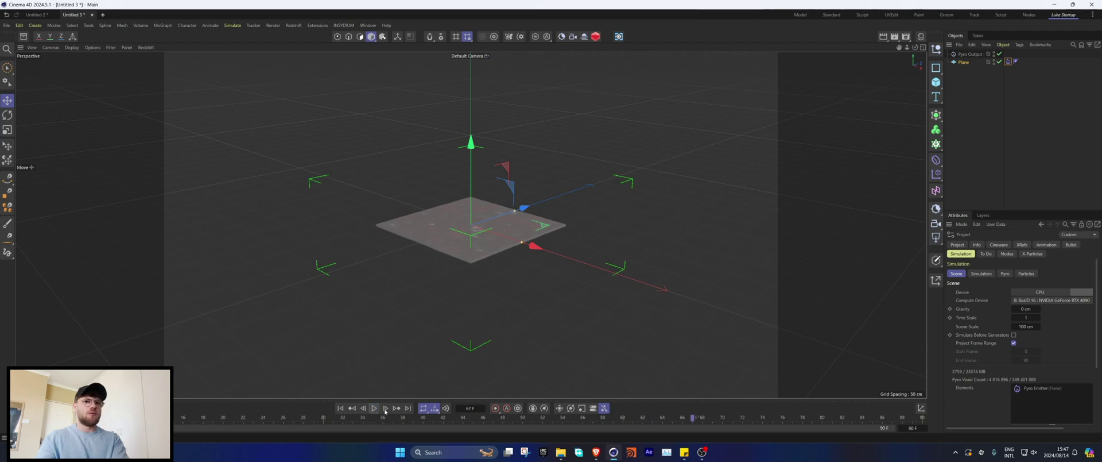
Step: Set the Pyro relative and absolute density dissipation to 0 and replay the simulation from the start
{"action": "left_click", "coordinate": [1031, 275]}
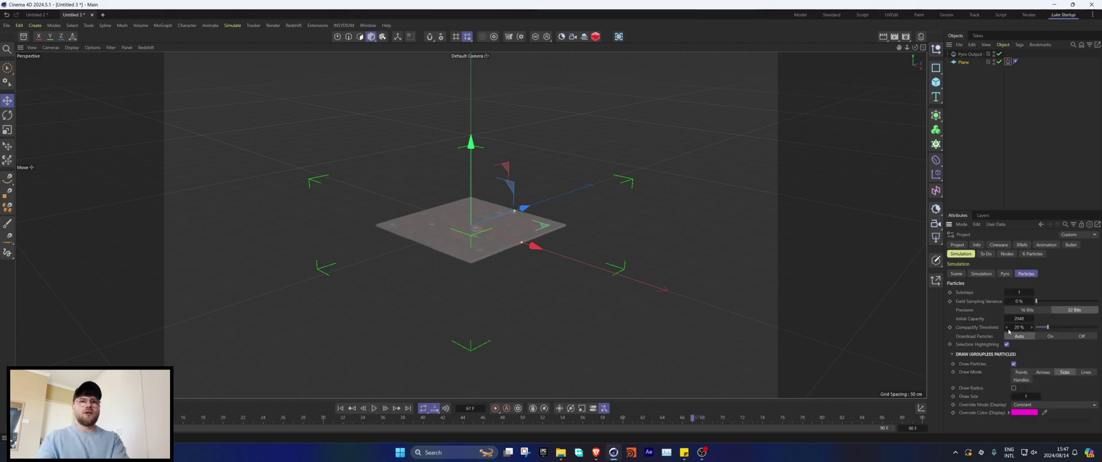
{"action": "scroll", "coordinate": [1015, 347], "scroll_direction": "down", "scroll_amount": 10}
{"action": "scroll", "coordinate": [992, 374], "scroll_direction": "down", "scroll_amount": 3}
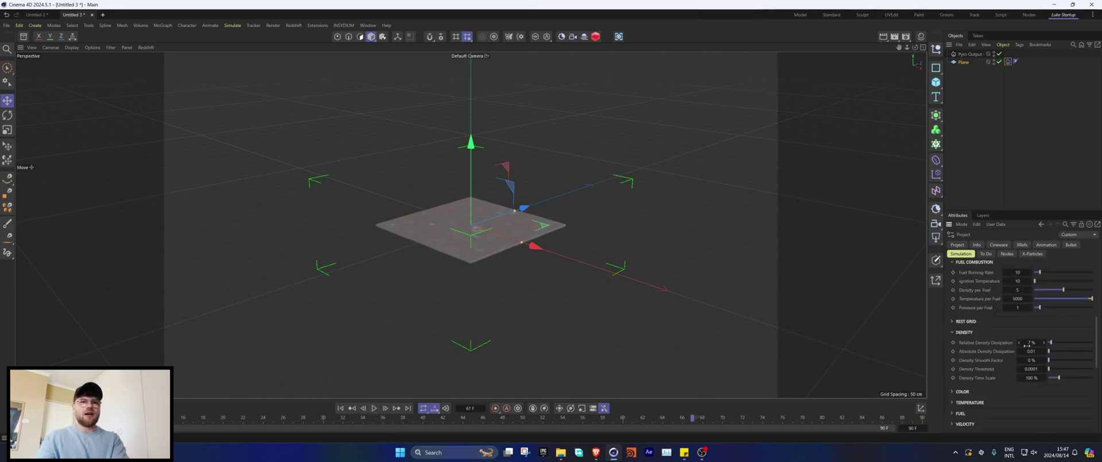
{"action": "left_click", "coordinate": [1031, 342]}
{"action": "type", "text": "0"}
{"action": "key", "text": "Tab"}
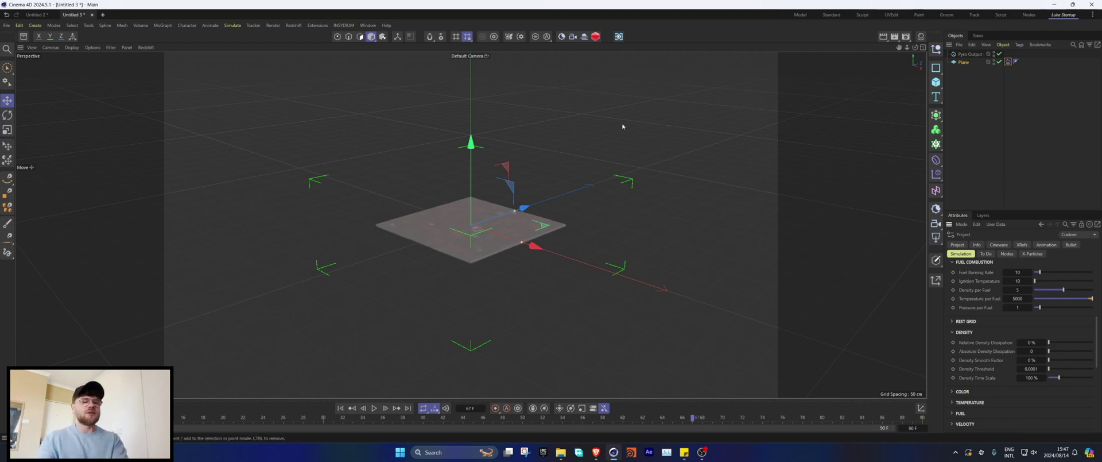
{"action": "left_click", "coordinate": [341, 407]}
{"action": "left_click", "coordinate": [374, 407]}
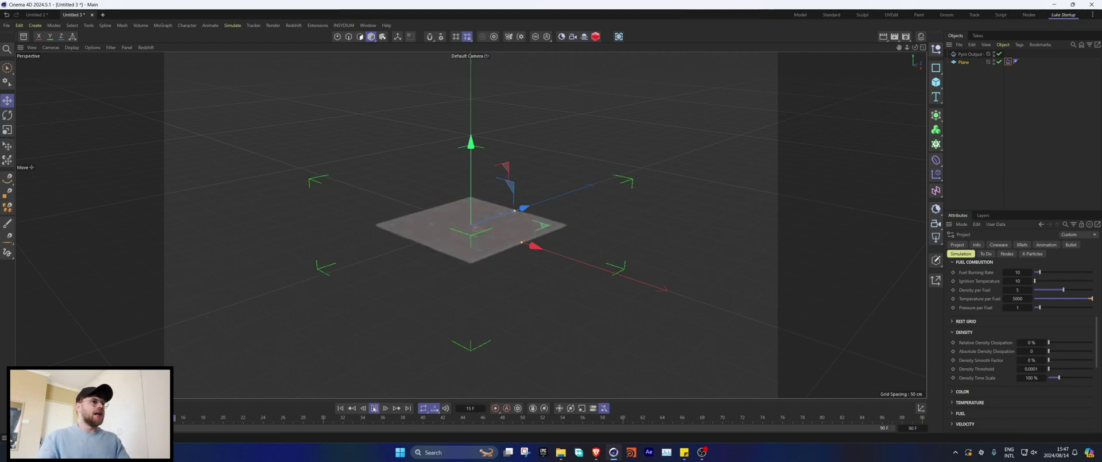
{"action": "left_click", "coordinate": [374, 408]}
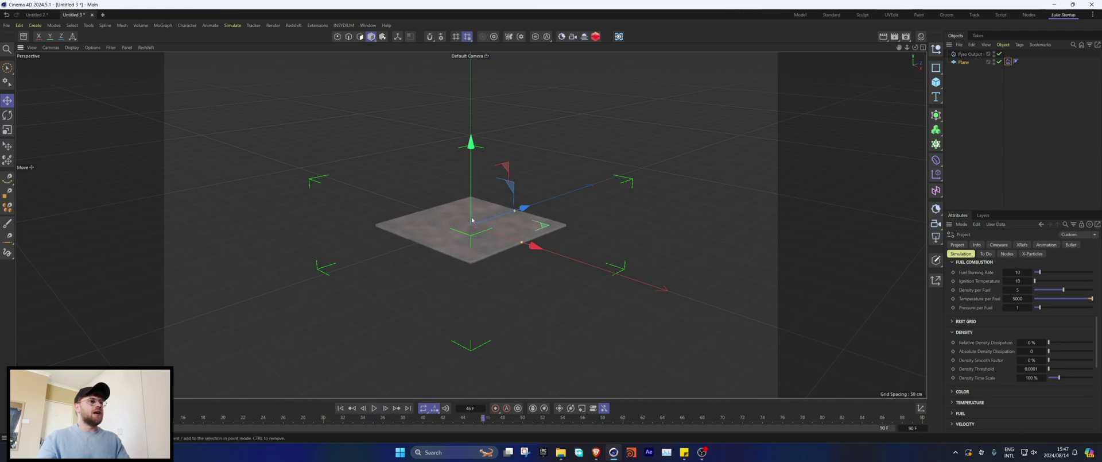
Step: Keyframe the Pyro emitter as enabled at frame 30 and disabled one frame on, and return to the first frame
{"action": "left_click_drag", "start_coordinate": [473, 217], "coordinate": [473, 258], "text": "alt"}
{"action": "right_click_drag", "start_coordinate": [473, 258], "coordinate": [492, 229], "text": "alt"}
{"action": "left_click_drag", "start_coordinate": [478, 233], "coordinate": [447, 191], "text": "alt"}
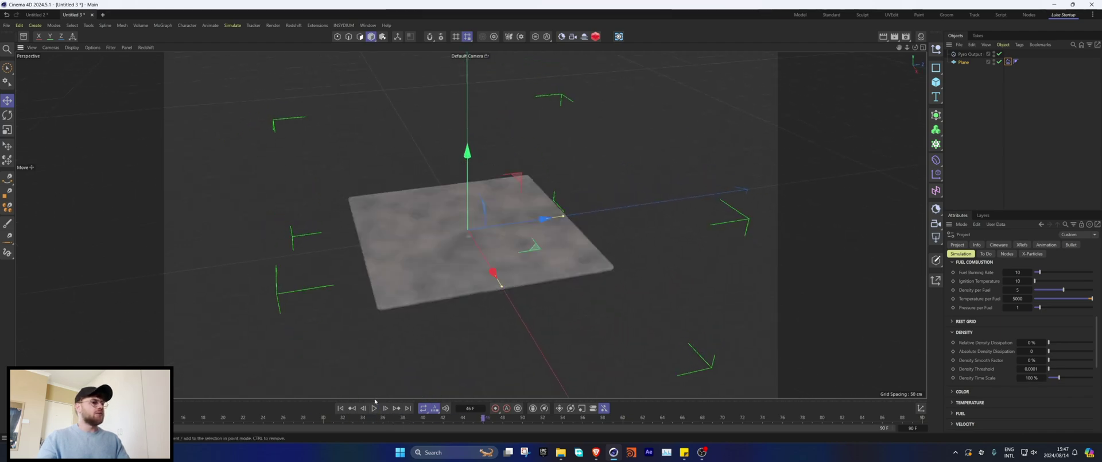
{"action": "left_click", "coordinate": [325, 419]}
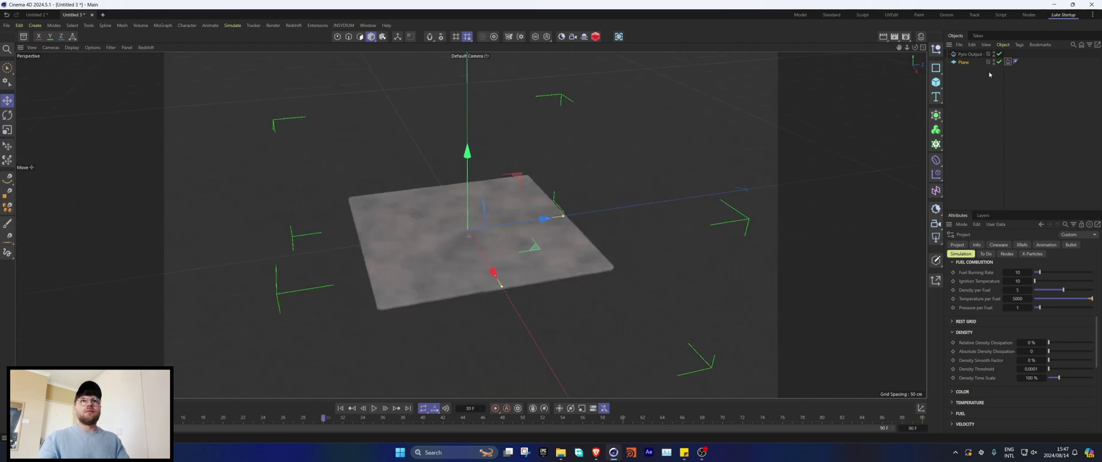
{"action": "left_click", "coordinate": [1009, 61]}
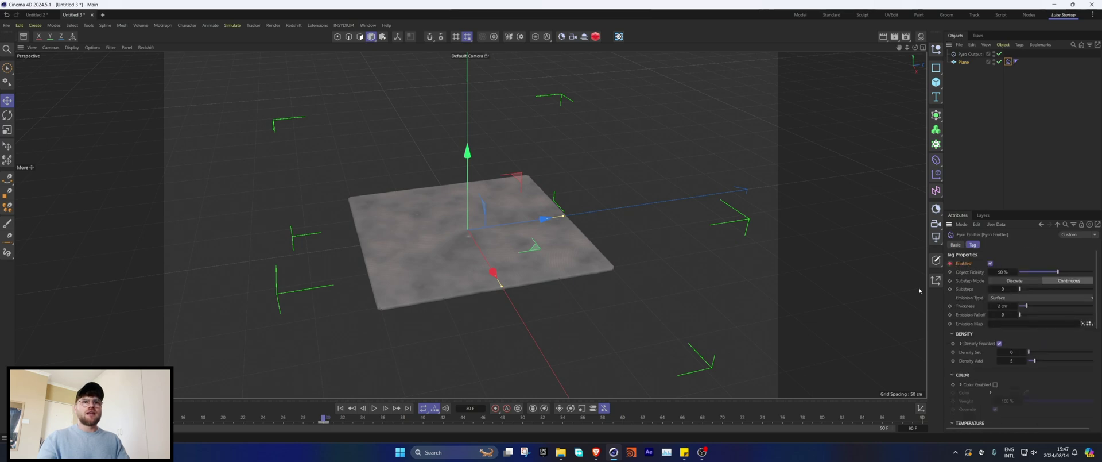
{"action": "left_click", "coordinate": [384, 408]}
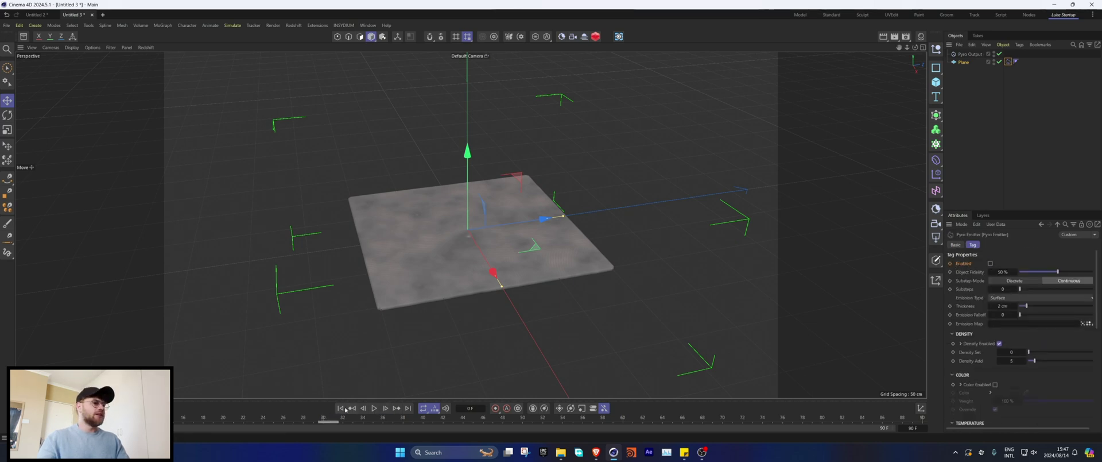
{"action": "left_click", "coordinate": [341, 407]}
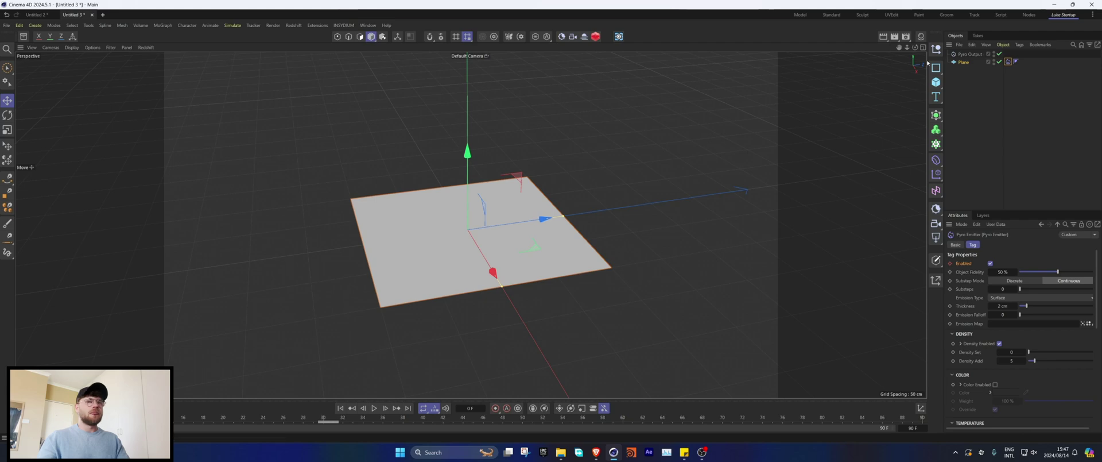
Step: Add a Gravity force with an acceleration of -300 cm and preview its effect on the smoke
{"action": "left_click", "coordinate": [228, 25]}
{"action": "mouse_move", "coordinate": [247, 38]}
{"action": "left_click", "coordinate": [296, 91]}
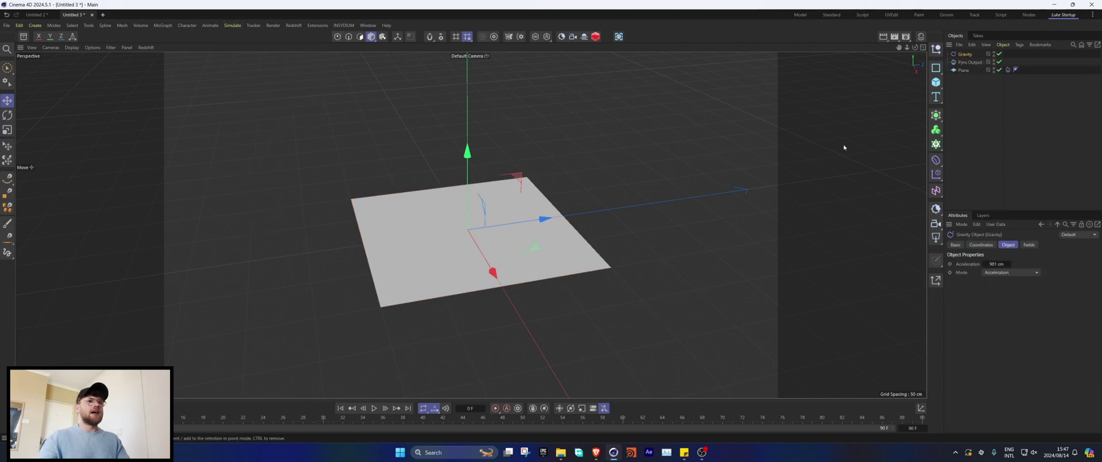
{"action": "double_click", "coordinate": [992, 263]}
{"action": "type", "text": "-300"}
{"action": "key", "text": "Return"}
{"action": "left_click", "coordinate": [374, 408]}
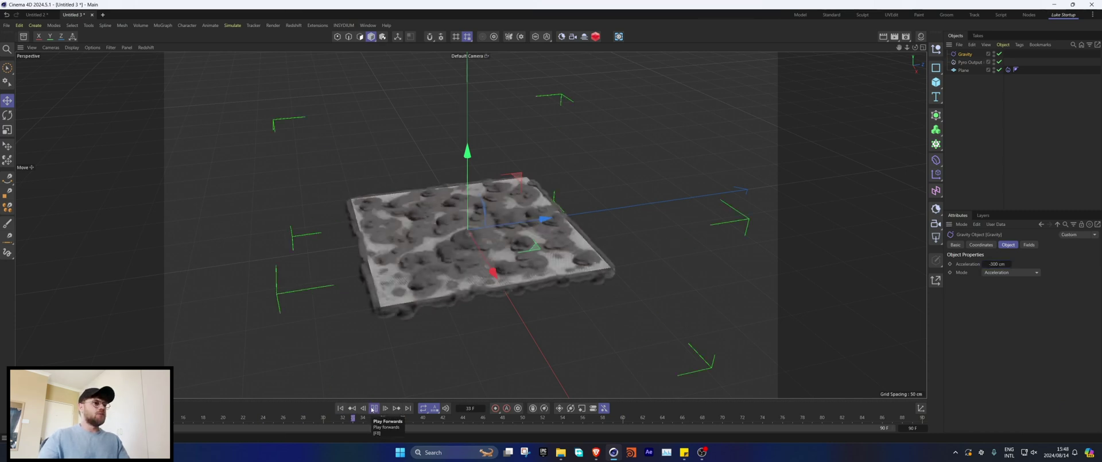
{"action": "left_click", "coordinate": [374, 408]}
Step: Add a Shader Field to the Gravity force and load a Noise shader into it
{"action": "left_click", "coordinate": [1028, 245]}
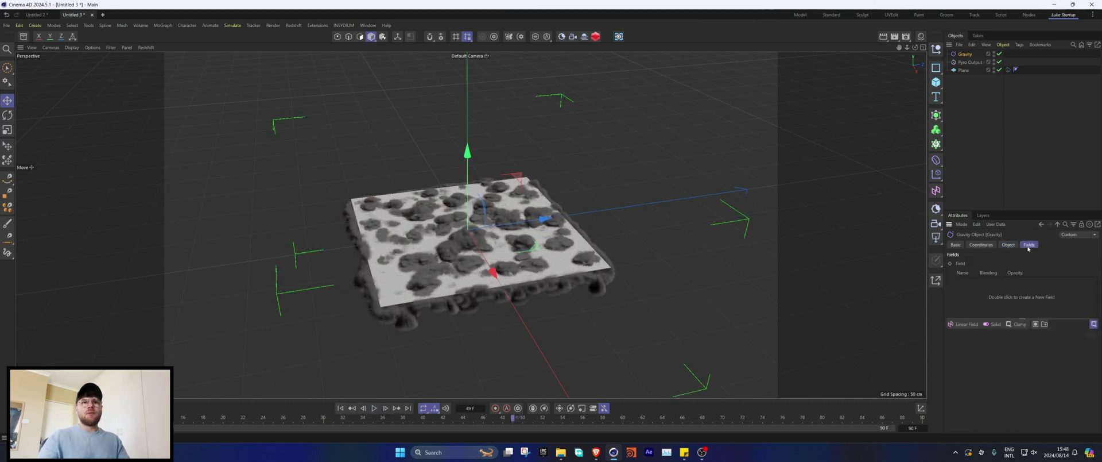
{"action": "left_click", "coordinate": [964, 324]}
{"action": "left_click", "coordinate": [1017, 333]}
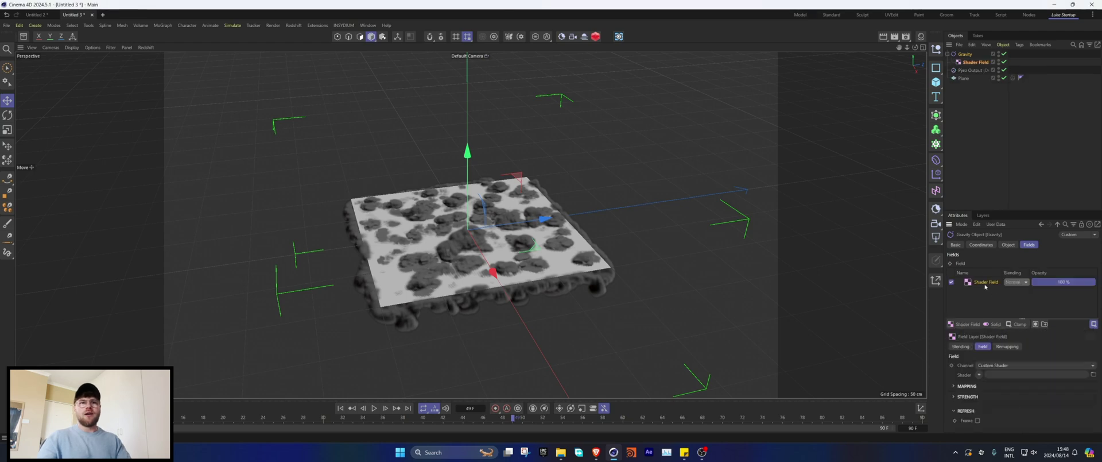
{"action": "left_click", "coordinate": [979, 375]}
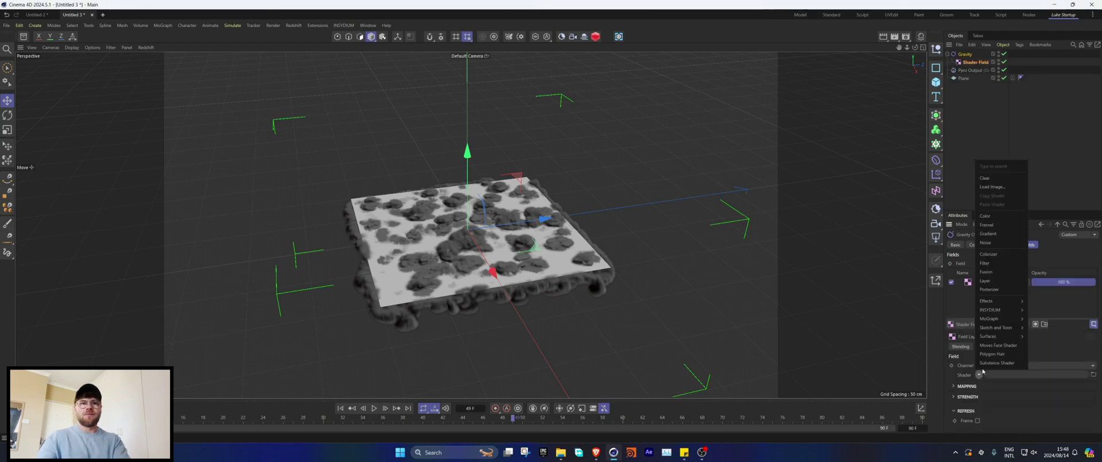
{"action": "left_click", "coordinate": [986, 248]}
Step: Set the noise's global scale to 500 %, low clip to 27 % and high clip to 68 %, and preview the smoke
{"action": "left_click", "coordinate": [990, 363]}
{"action": "left_click", "coordinate": [1014, 364]}
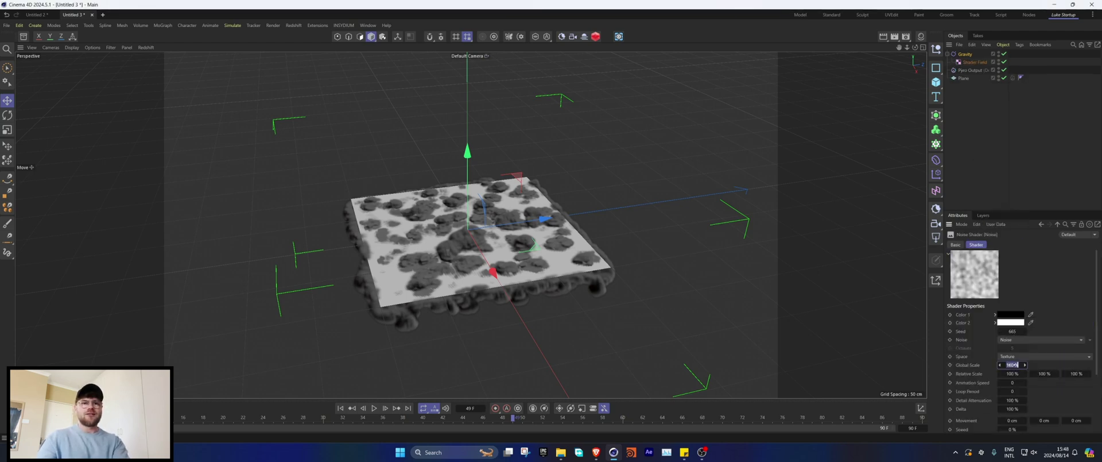
{"action": "scroll", "coordinate": [1045, 387], "scroll_direction": "down", "scroll_amount": 2}
{"action": "left_click_drag", "start_coordinate": [1034, 413], "coordinate": [1047, 413]}
{"action": "scroll", "coordinate": [1055, 391], "scroll_direction": "down", "scroll_amount": 2}
{"action": "left_click_drag", "start_coordinate": [1093, 385], "coordinate": [1079, 386]}
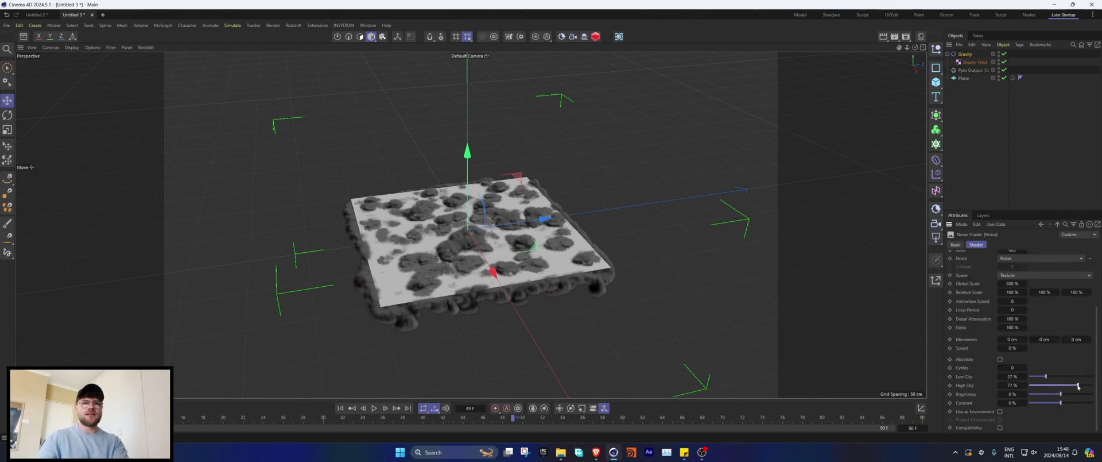
{"action": "key", "text": "shift+f"}
{"action": "left_click", "coordinate": [373, 407]}
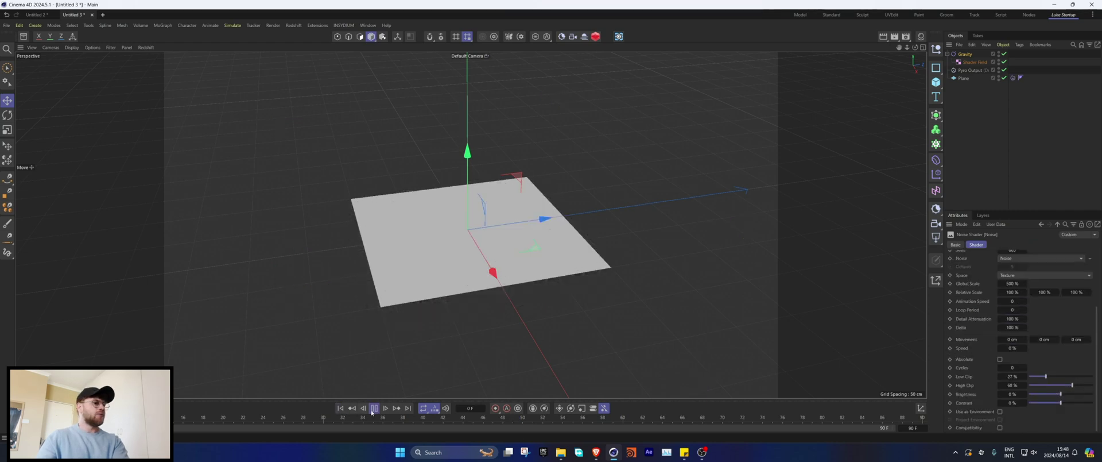
{"action": "left_click", "coordinate": [374, 408]}
{"action": "left_click_drag", "start_coordinate": [483, 272], "coordinate": [579, 228], "text": "alt"}
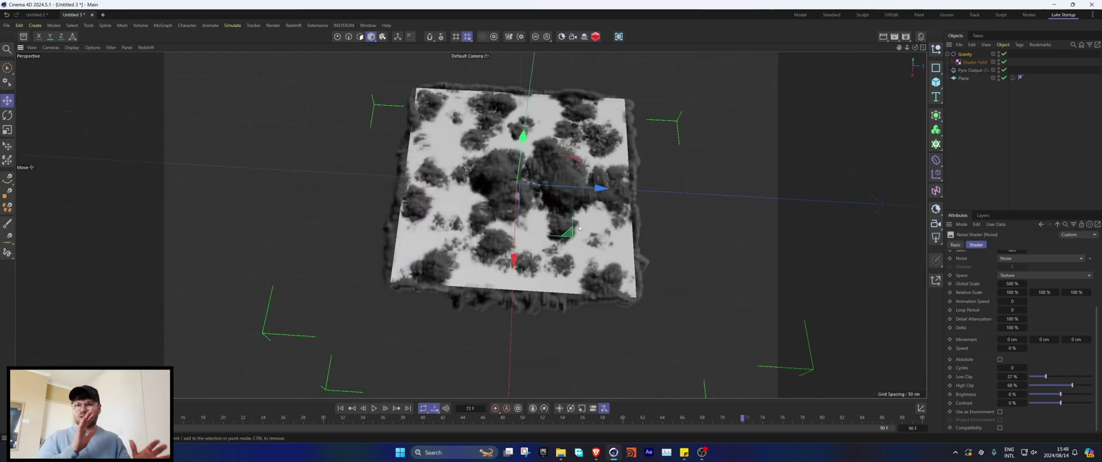
Step: Add a Spherical Field to the Gravity force above its Shader Field and collapse the force's hierarchy
{"action": "left_click", "coordinate": [965, 55]}
{"action": "scroll", "coordinate": [989, 281], "scroll_direction": "up", "scroll_amount": 1}
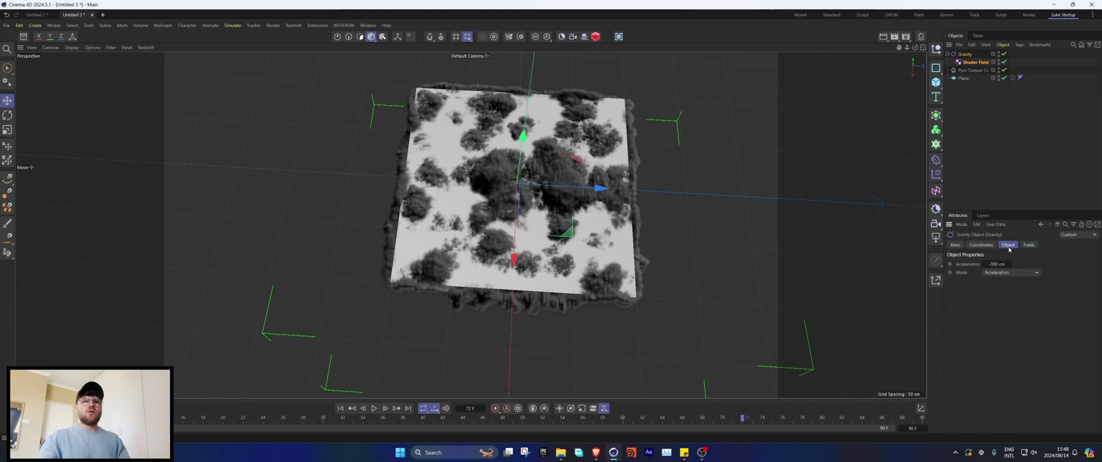
{"action": "left_click_drag", "start_coordinate": [963, 327], "coordinate": [1013, 349]}
{"action": "left_click_drag", "start_coordinate": [520, 204], "coordinate": [500, 315], "text": "alt"}
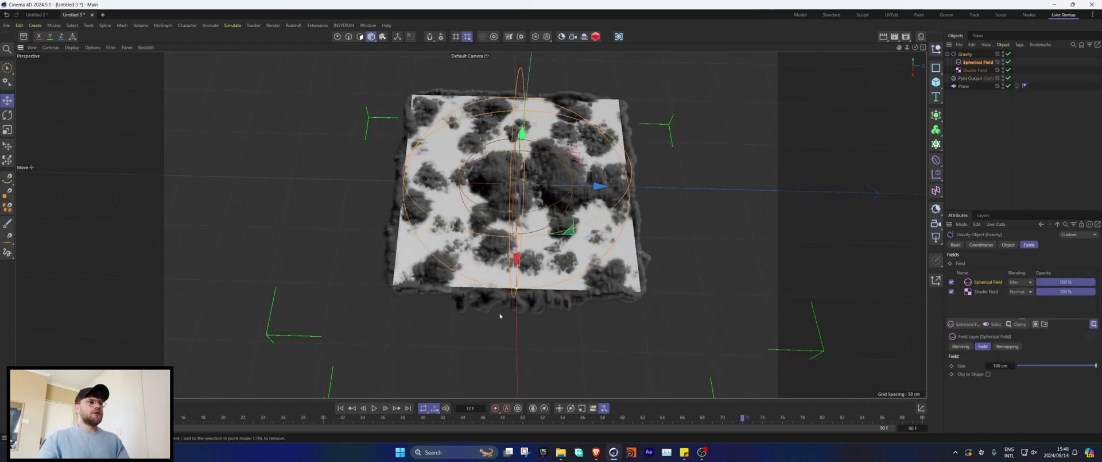
{"action": "left_click", "coordinate": [1022, 135]}
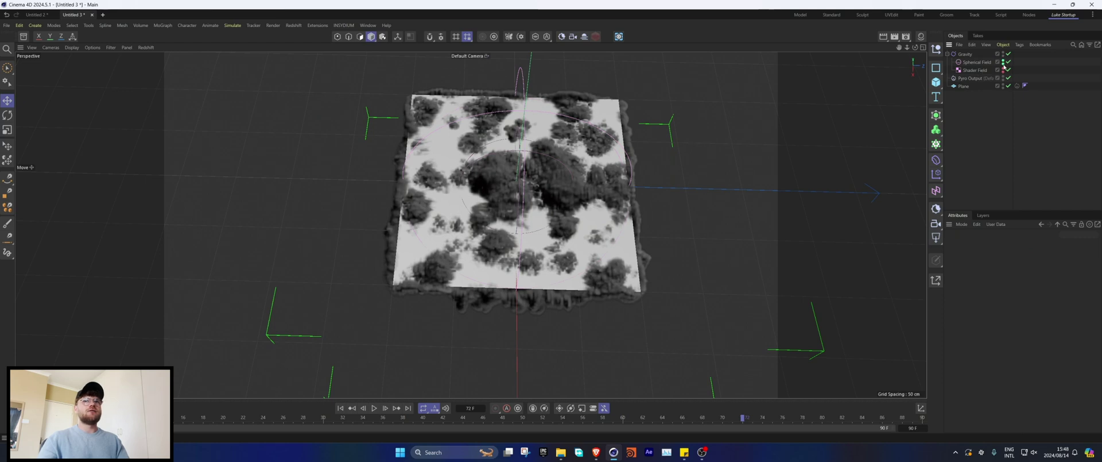
{"action": "left_click", "coordinate": [947, 54]}
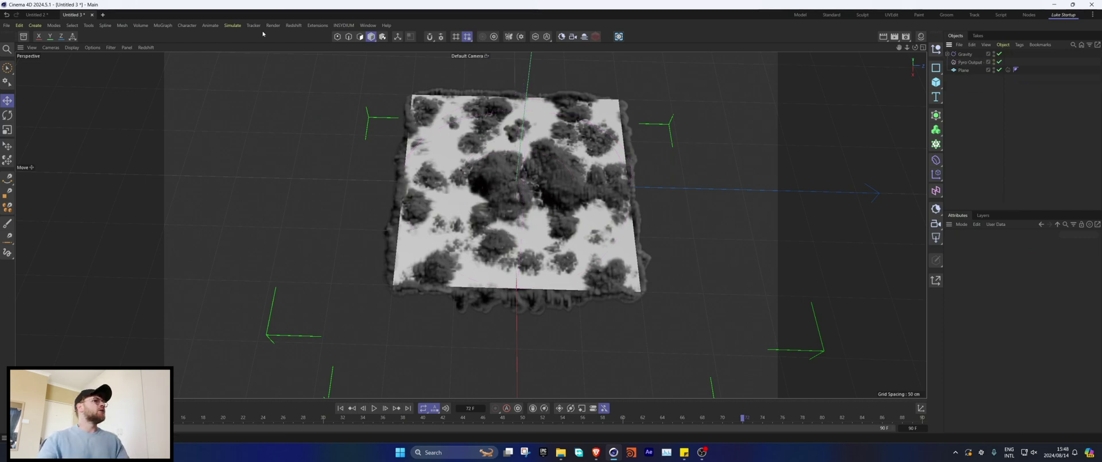
Step: Add a Rotation force and rotate it so that its axis stands upright on the plane
{"action": "left_click", "coordinate": [232, 25]}
{"action": "mouse_move", "coordinate": [250, 40]}
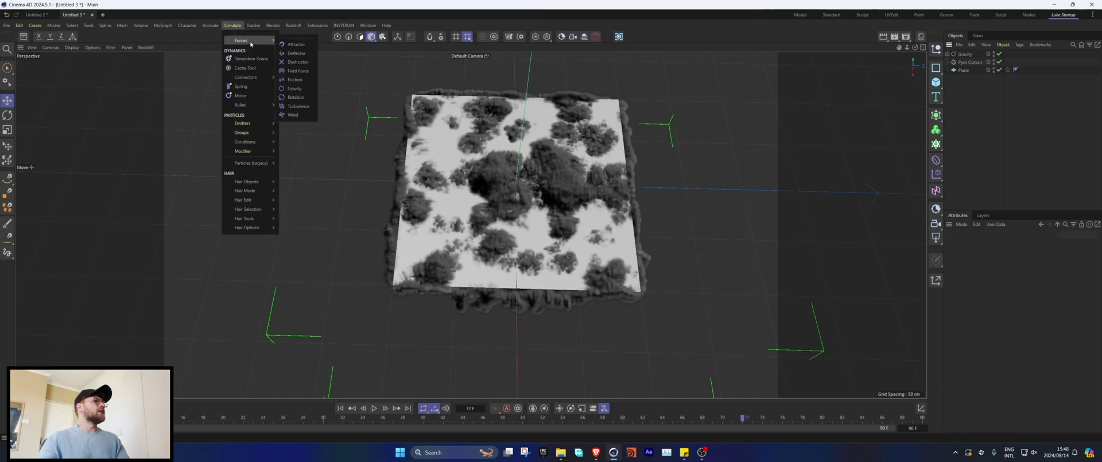
{"action": "left_click", "coordinate": [299, 98]}
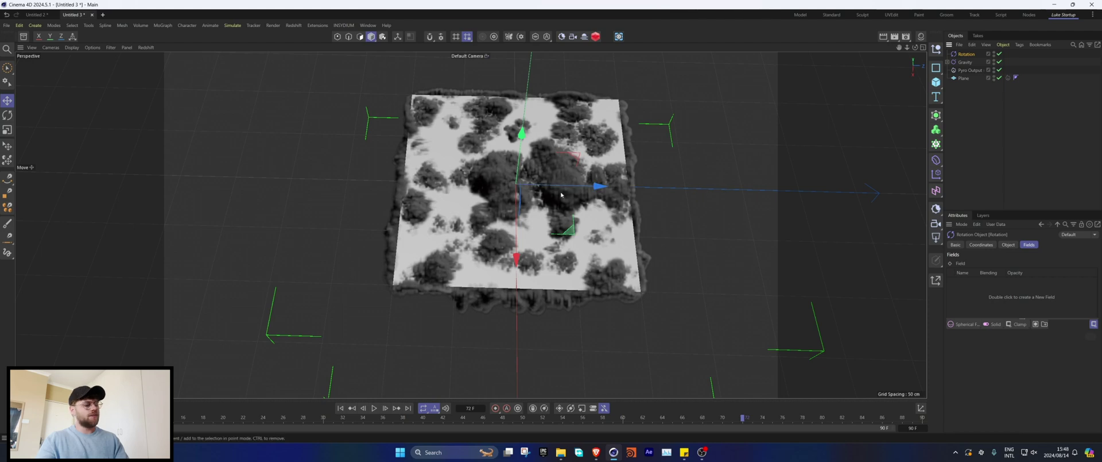
{"action": "key", "text": "r"}
{"action": "left_click_drag", "start_coordinate": [478, 164], "coordinate": [491, 162]}
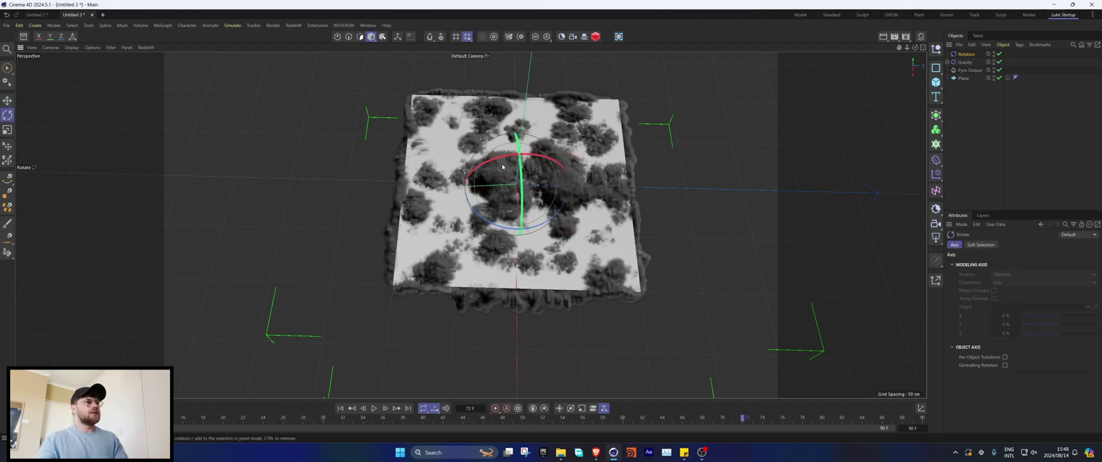
{"action": "left_click_drag", "start_coordinate": [556, 170], "coordinate": [474, 161]}
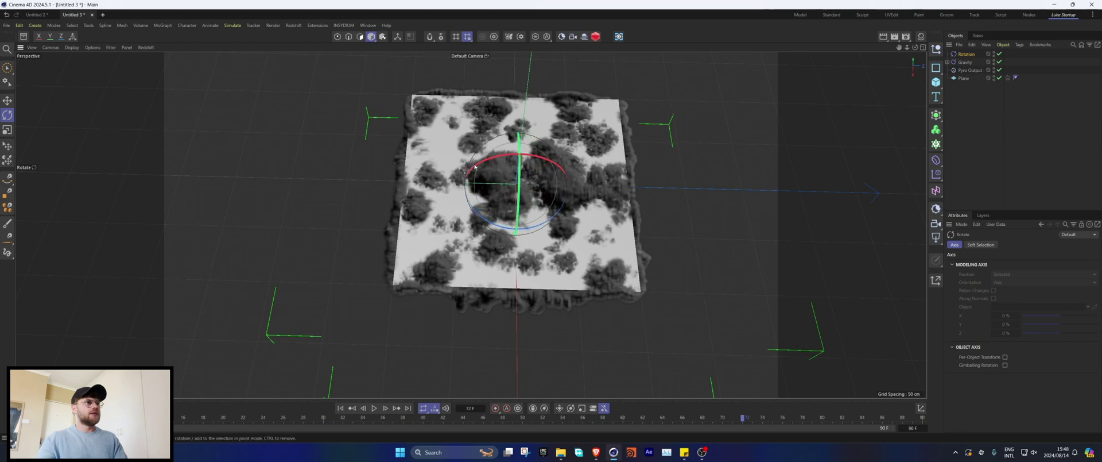
Step: Preview the Rotation force's effect on the smoke from the first frame and return to the start
{"action": "left_click", "coordinate": [341, 408]}
{"action": "left_click", "coordinate": [373, 407]}
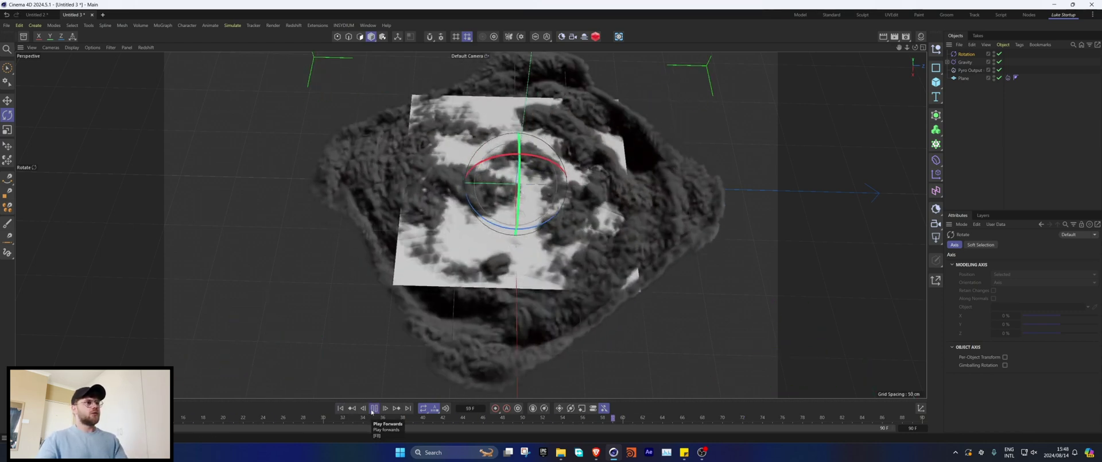
{"action": "left_click_drag", "start_coordinate": [545, 333], "coordinate": [554, 243], "text": "alt"}
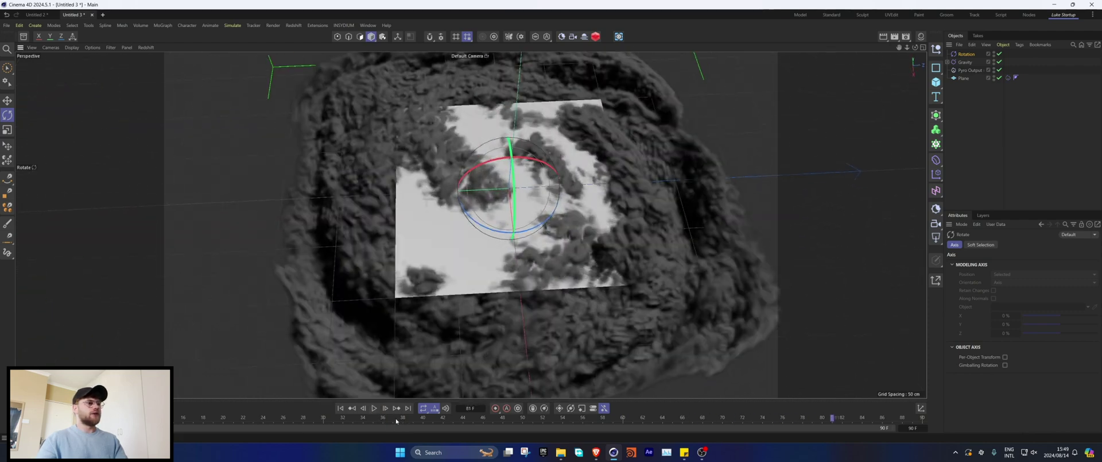
{"action": "left_click", "coordinate": [341, 407]}
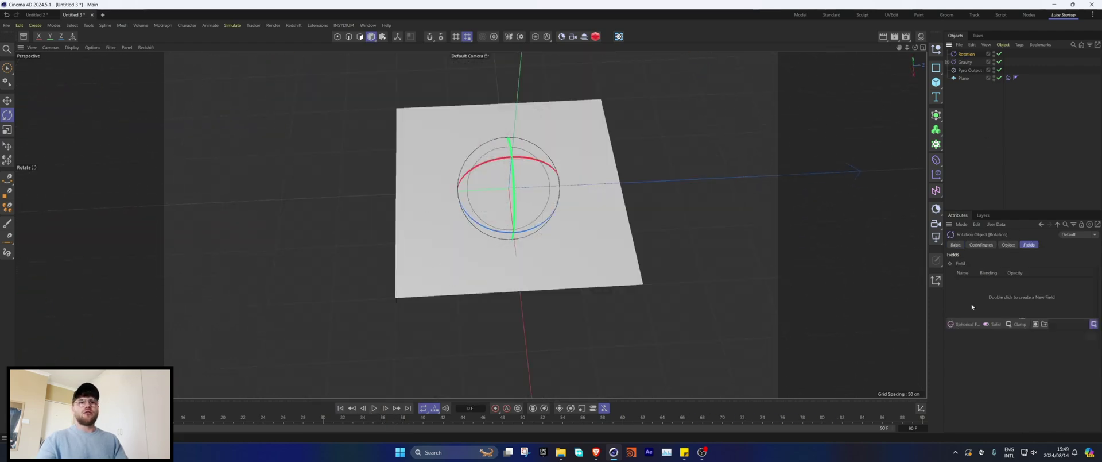
Step: Limit the Rotation force with a Spherical Field and preview the swirling smoke
{"action": "left_click", "coordinate": [964, 324]}
{"action": "left_click_drag", "start_coordinate": [553, 177], "coordinate": [583, 198], "text": "alt"}
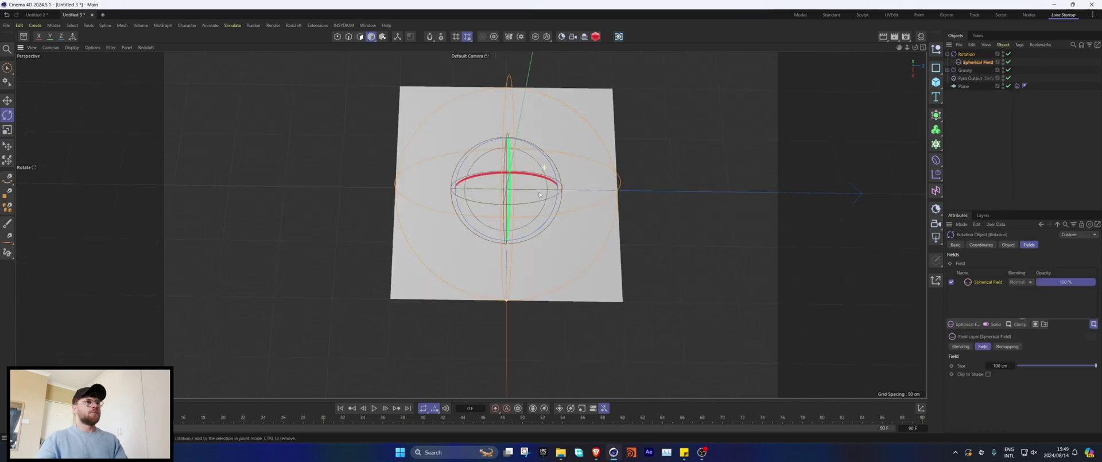
{"action": "right_click_drag", "start_coordinate": [584, 198], "coordinate": [625, 181], "text": "alt"}
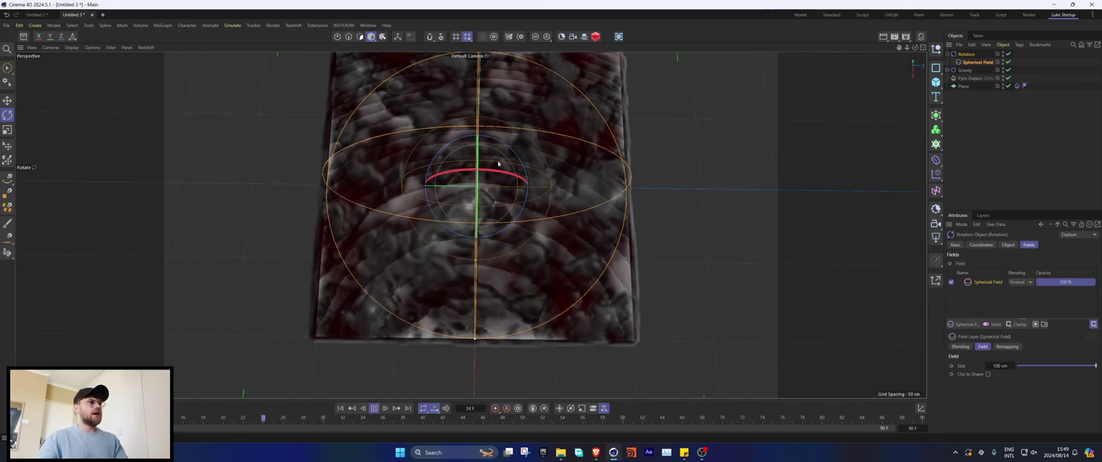
{"action": "left_click", "coordinate": [373, 408]}
Step: Set the Rotation force's angle speed to 10 and preview the simulation again from the first frame
{"action": "left_click", "coordinate": [1008, 244]}
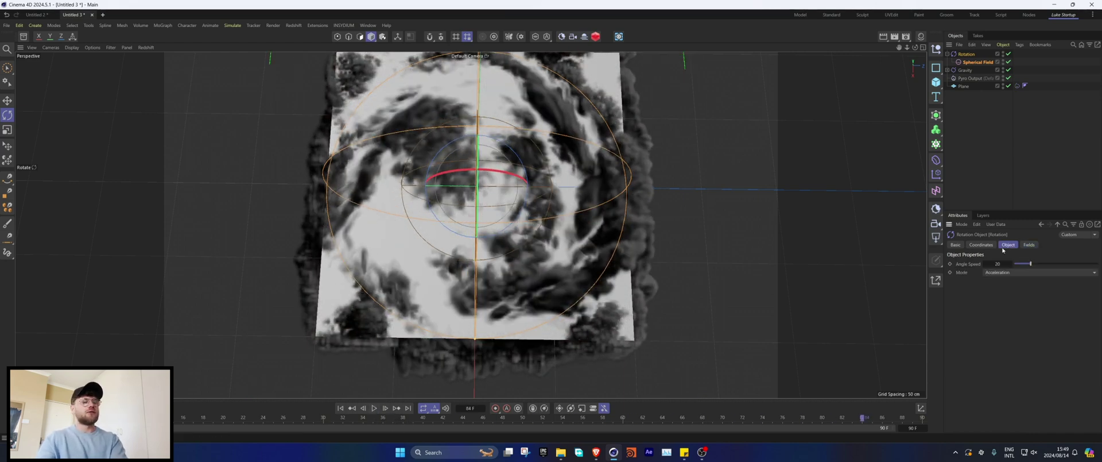
{"action": "type", "text": "10"}
{"action": "key", "text": "Return"}
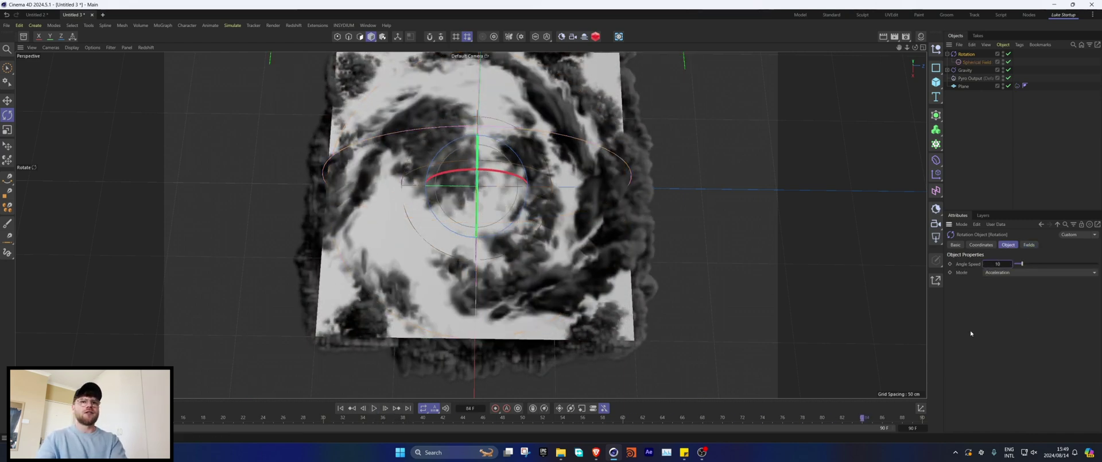
{"action": "left_click", "coordinate": [340, 407]}
{"action": "left_click", "coordinate": [374, 407]}
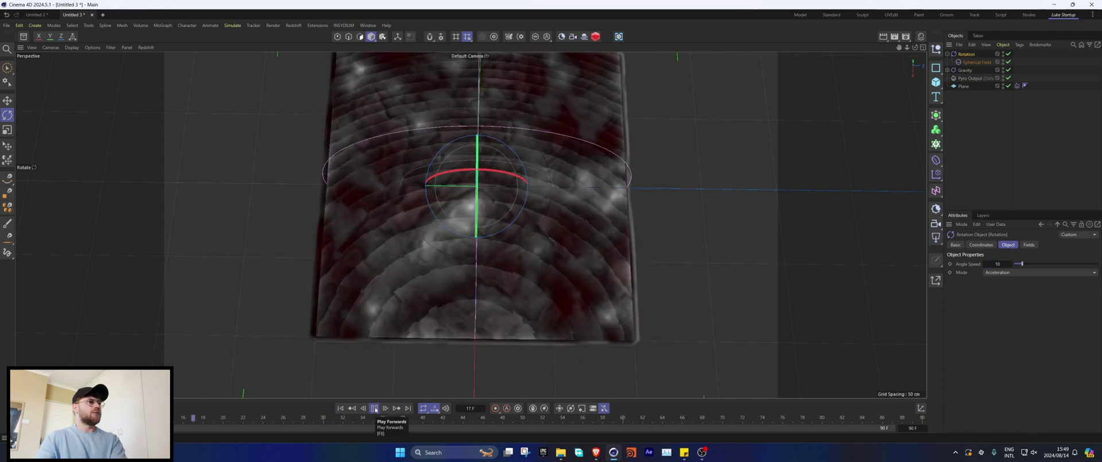
{"action": "left_click", "coordinate": [374, 408]}
{"action": "left_click_drag", "start_coordinate": [482, 245], "coordinate": [494, 221], "text": "alt"}
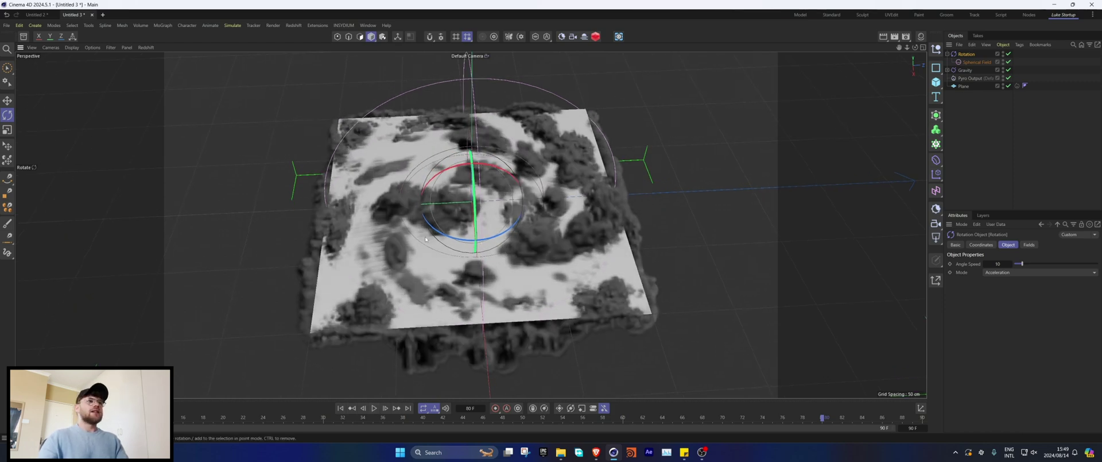
Step: Add a Basic Emitter with a cube shape sized 200 cm in X, 5 cm in Y and 200 cm in Z
{"action": "left_click", "coordinate": [233, 26]}
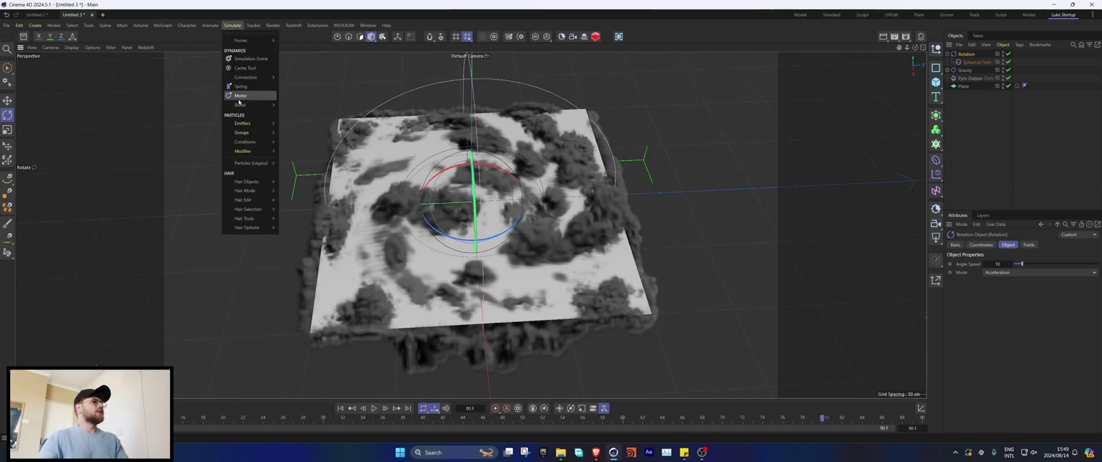
{"action": "mouse_move", "coordinate": [244, 123]}
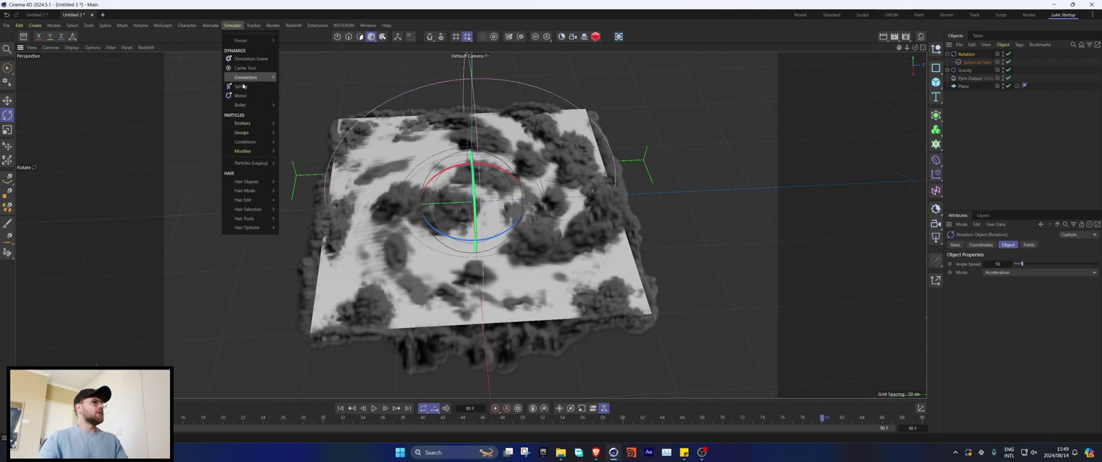
{"action": "left_click", "coordinate": [316, 136]}
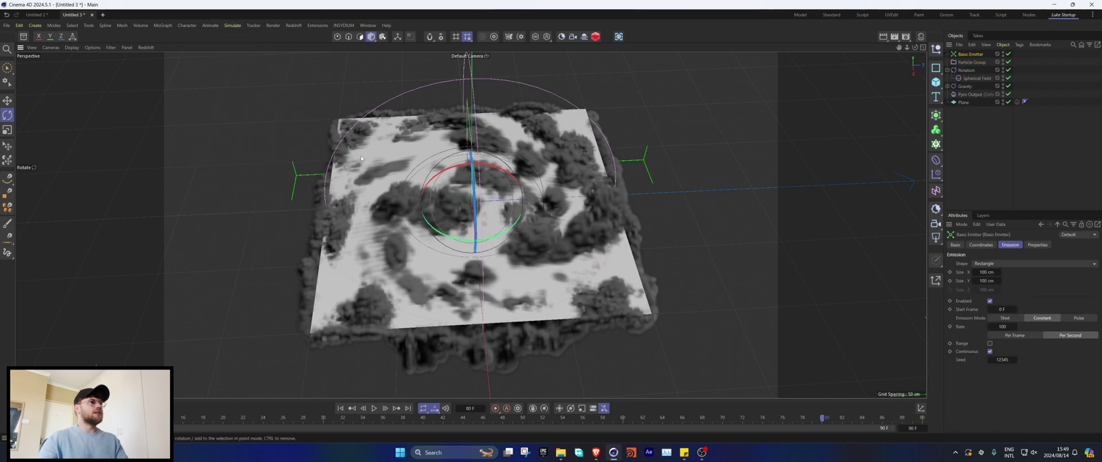
{"action": "left_click", "coordinate": [1010, 263]}
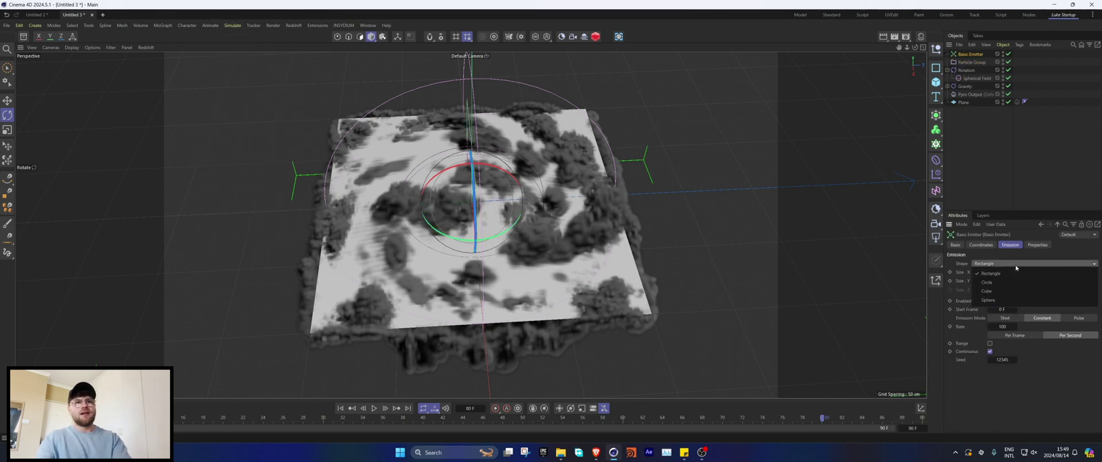
{"action": "left_click", "coordinate": [988, 292]}
{"action": "left_click", "coordinate": [987, 271]}
{"action": "left_click", "coordinate": [988, 289]}
{"action": "type", "text": "200"}
{"action": "key", "text": "Return"}
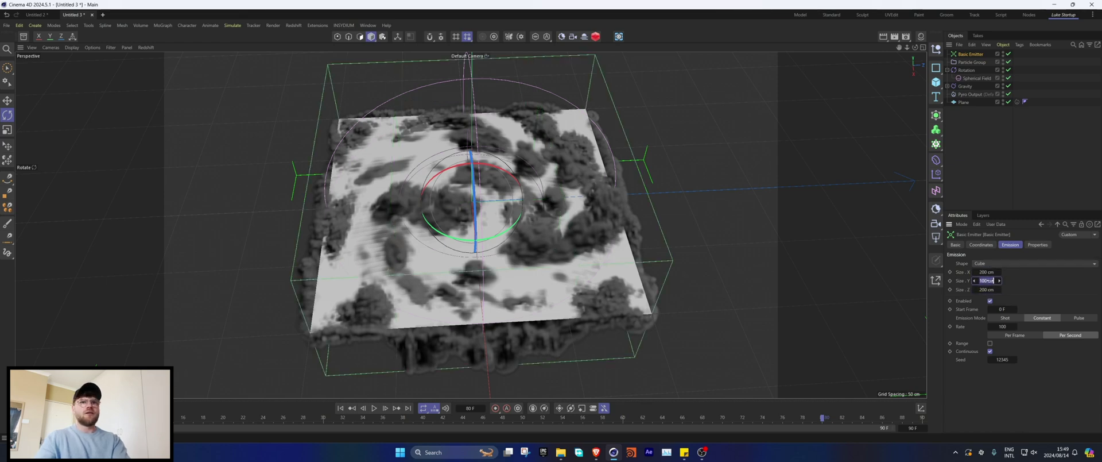
{"action": "type", "text": "5"}
{"action": "key", "text": "Return"}
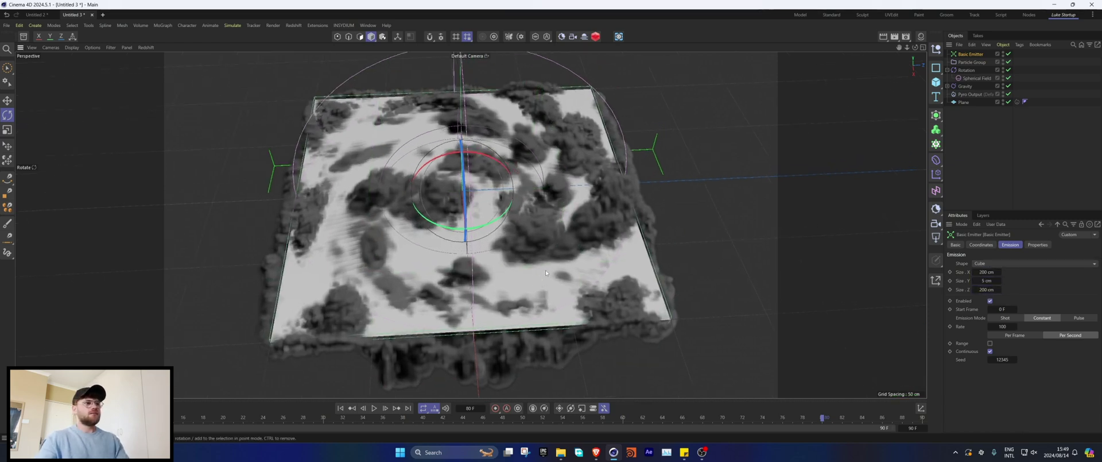
Step: Set the emitter to Shot mode with a count of 1000000 and a particle speed of 0 cm
{"action": "left_click", "coordinate": [1005, 318]}
{"action": "double_click", "coordinate": [1003, 326]}
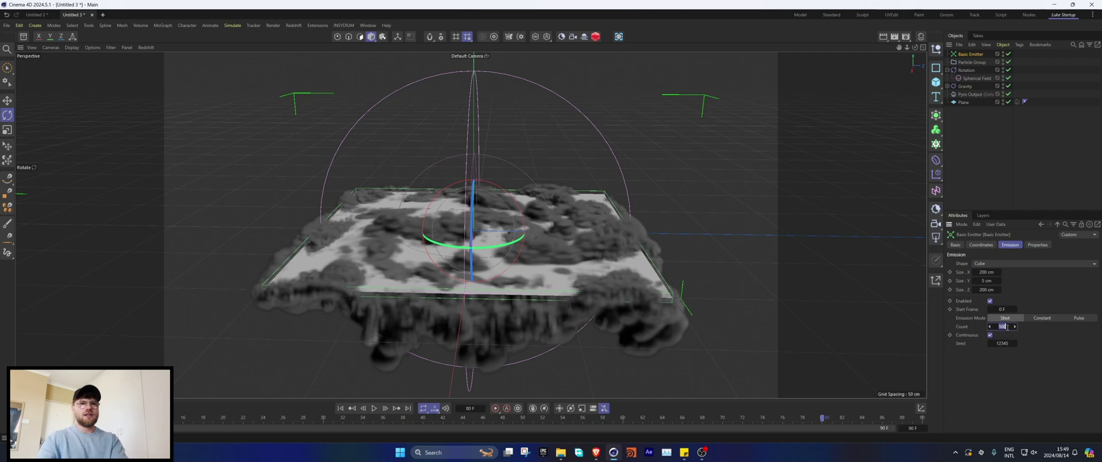
{"action": "type", "text": "1000000"}
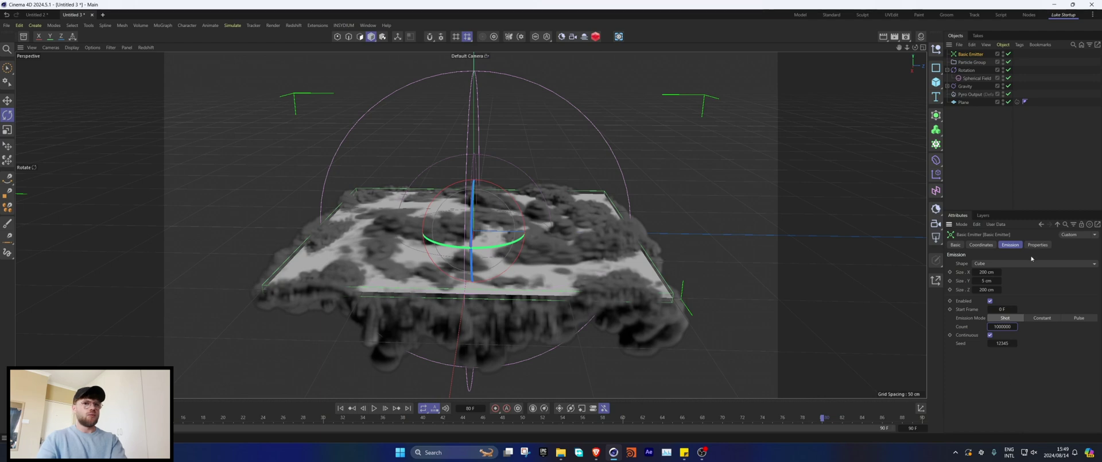
{"action": "left_click", "coordinate": [1038, 245]}
{"action": "double_click", "coordinate": [1019, 333]}
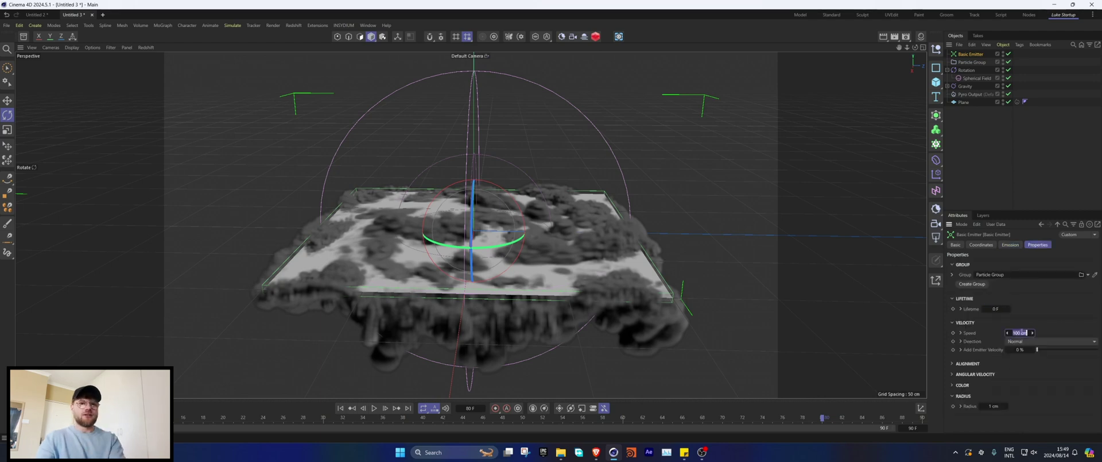
{"action": "type", "text": "0"}
{"action": "key", "text": "Return"}
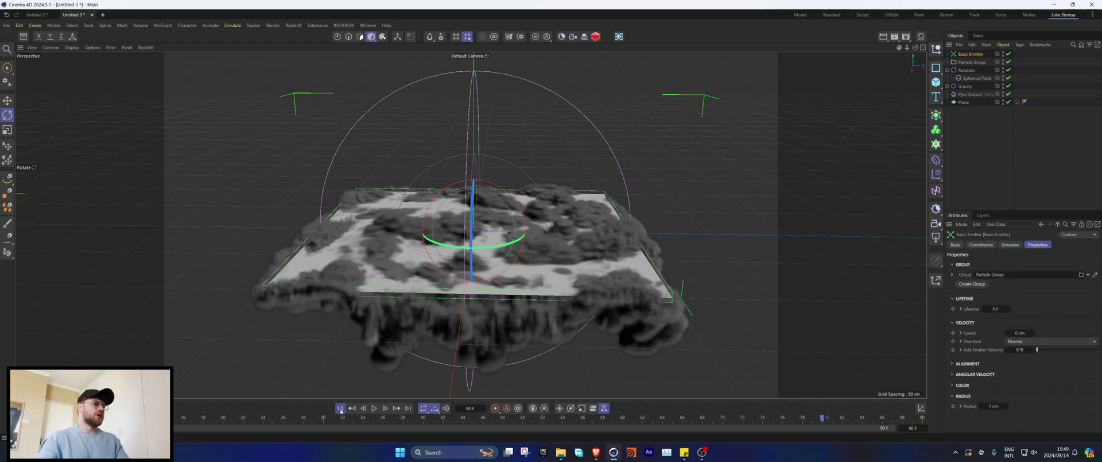
Step: Preview the particles together with the smoke from the first frame and view them from above
{"action": "left_click", "coordinate": [340, 408]}
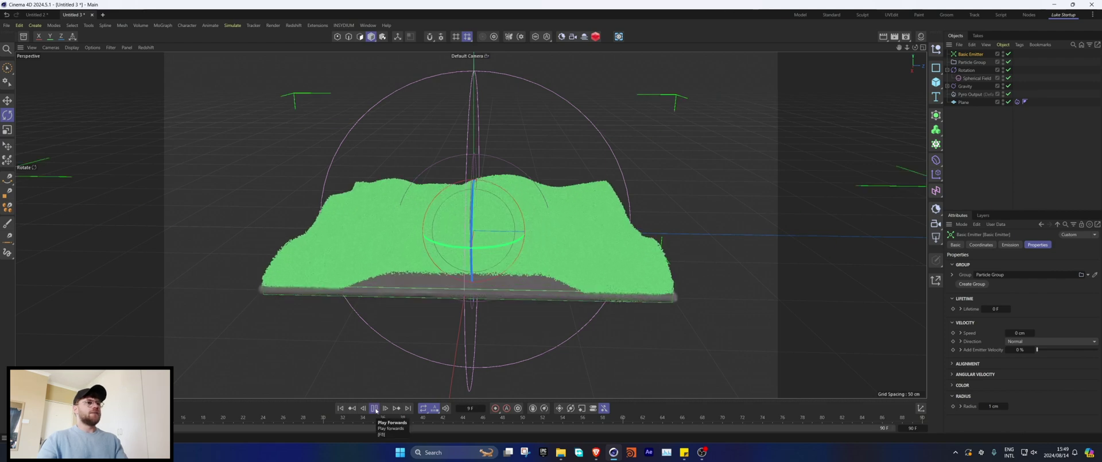
{"action": "left_click", "coordinate": [376, 409]}
{"action": "scroll", "coordinate": [519, 240], "scroll_direction": "down", "scroll_amount": 3}
{"action": "middle_click_drag", "start_coordinate": [502, 236], "coordinate": [487, 273], "text": "alt"}
{"action": "left_click_drag", "start_coordinate": [488, 273], "coordinate": [448, 313], "text": "alt"}
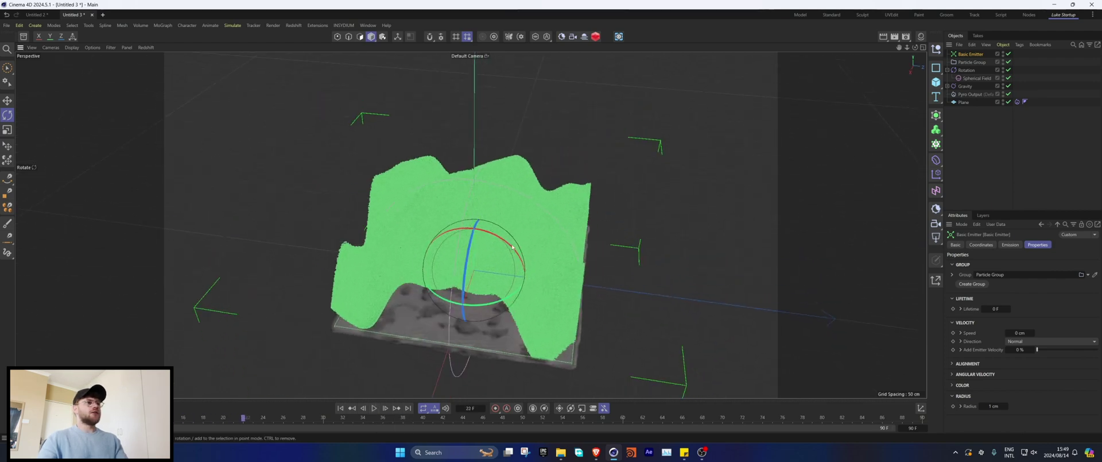
Step: Add a second Particle Group, nest the Rotation and Gravity forces under it, and preview the simulation from the first frame
{"action": "left_click", "coordinate": [956, 70]}
{"action": "left_click", "coordinate": [948, 69]}
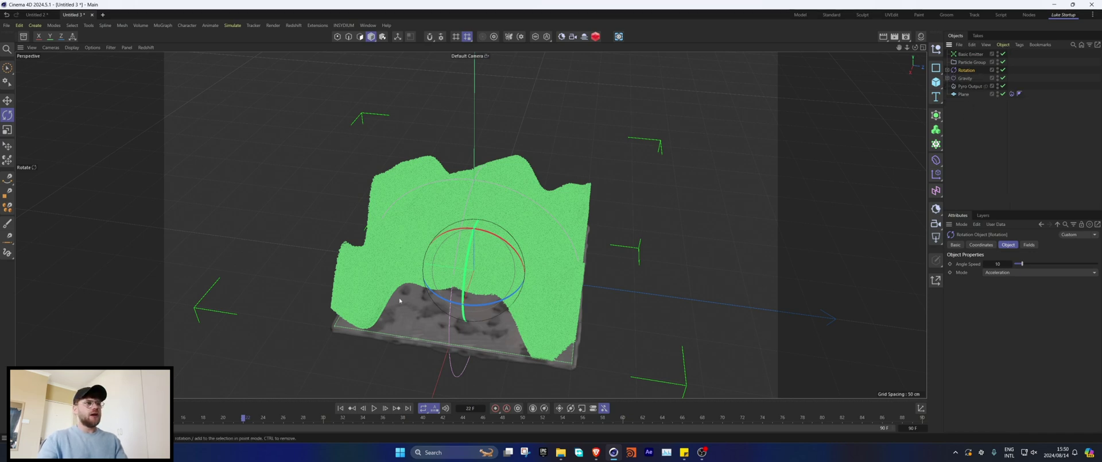
{"action": "left_click", "coordinate": [340, 407]}
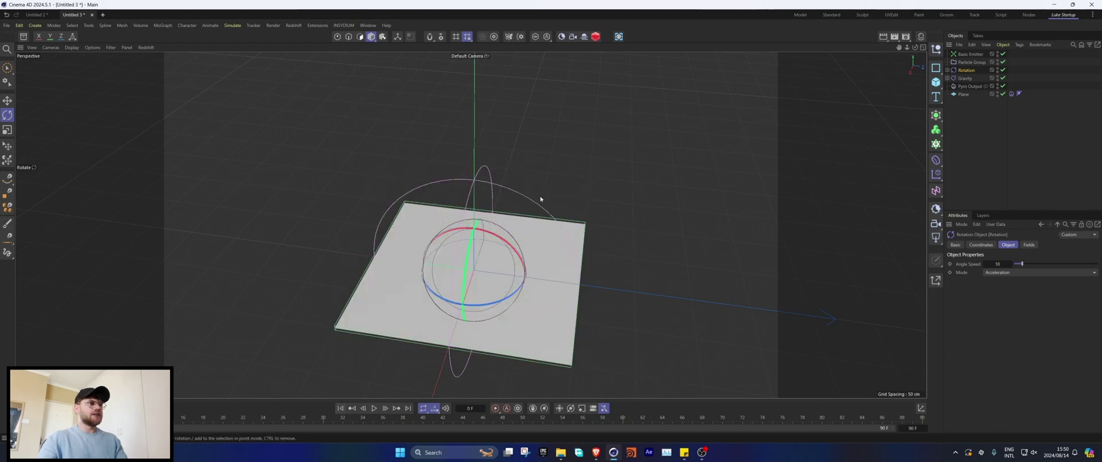
{"action": "left_click", "coordinate": [228, 25]}
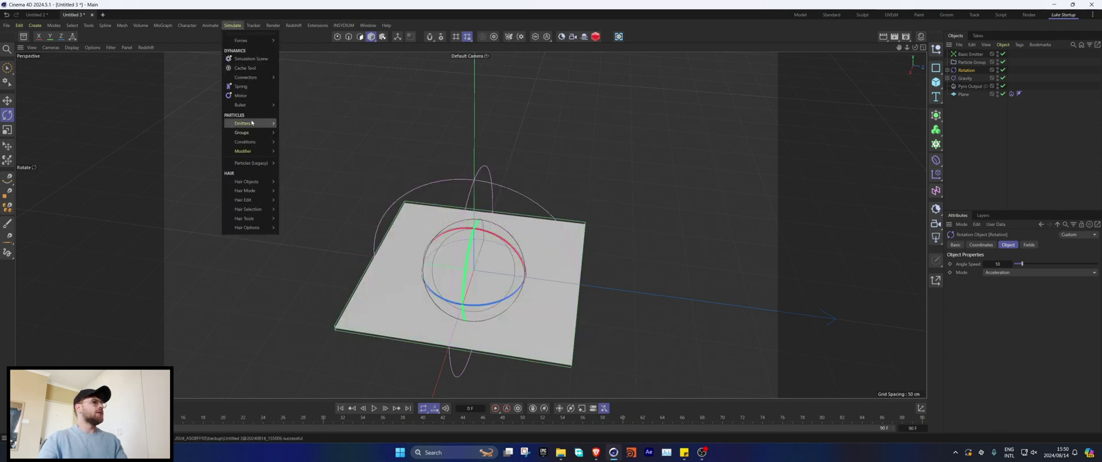
{"action": "mouse_move", "coordinate": [253, 134]}
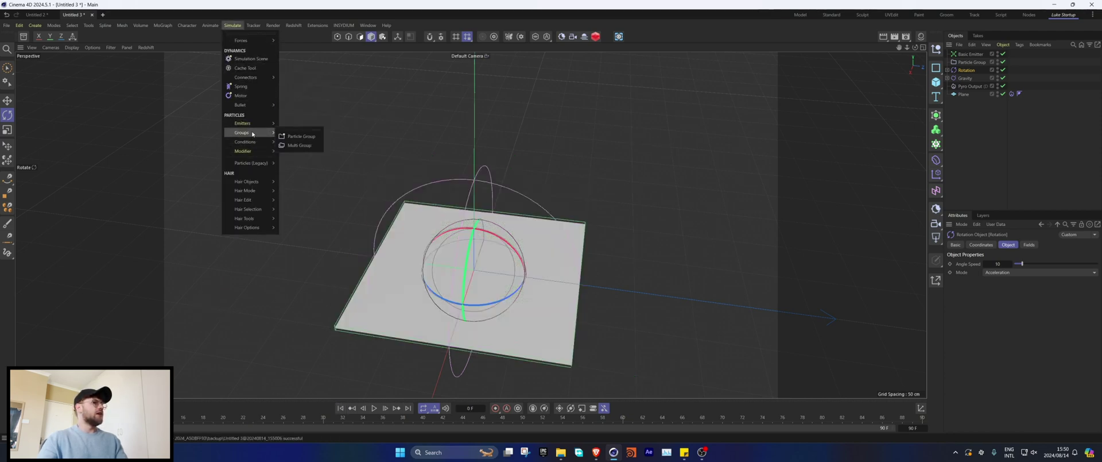
{"action": "left_click", "coordinate": [298, 137]}
{"action": "left_click_drag", "start_coordinate": [986, 83], "coordinate": [970, 54]}
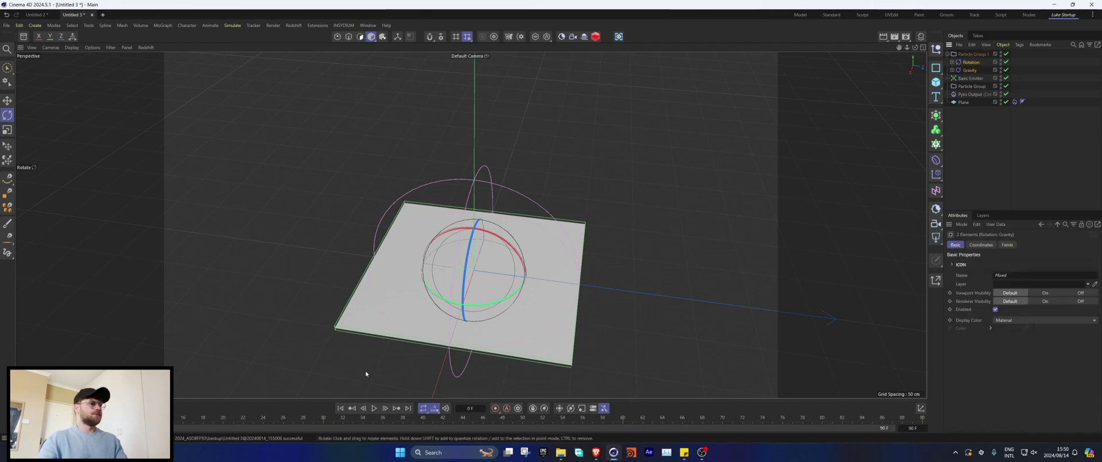
{"action": "left_click", "coordinate": [376, 408]}
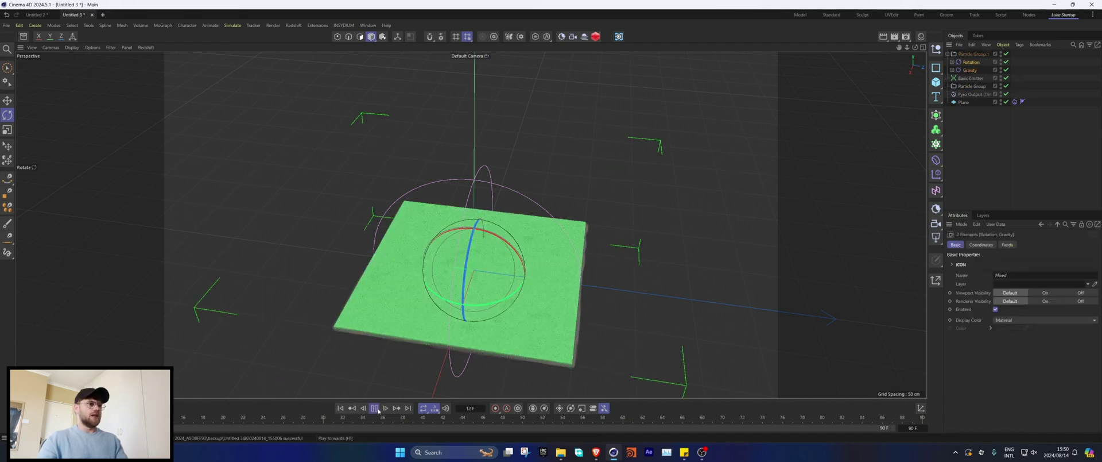
Step: Add a Pyro Advect modifier and nest it under the emitter's Particle Group
{"action": "scroll", "coordinate": [451, 319], "scroll_direction": "up", "scroll_amount": 3}
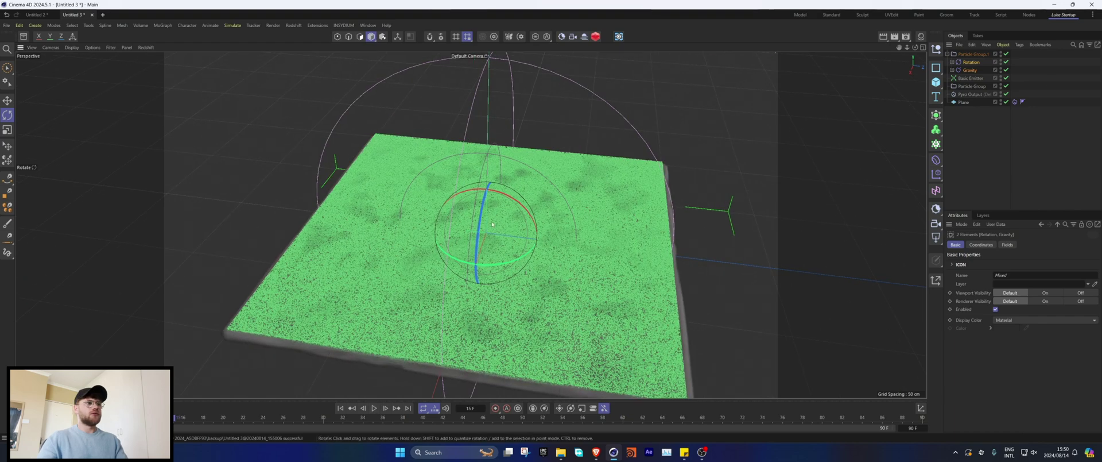
{"action": "left_click", "coordinate": [963, 79]}
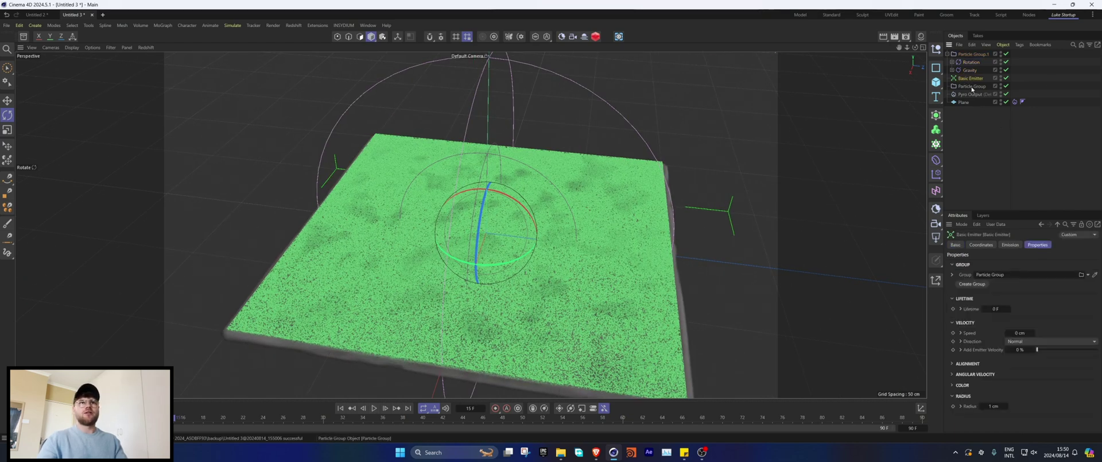
{"action": "left_click", "coordinate": [973, 87]}
{"action": "left_click_drag", "start_coordinate": [429, 270], "coordinate": [476, 255], "text": "alt"}
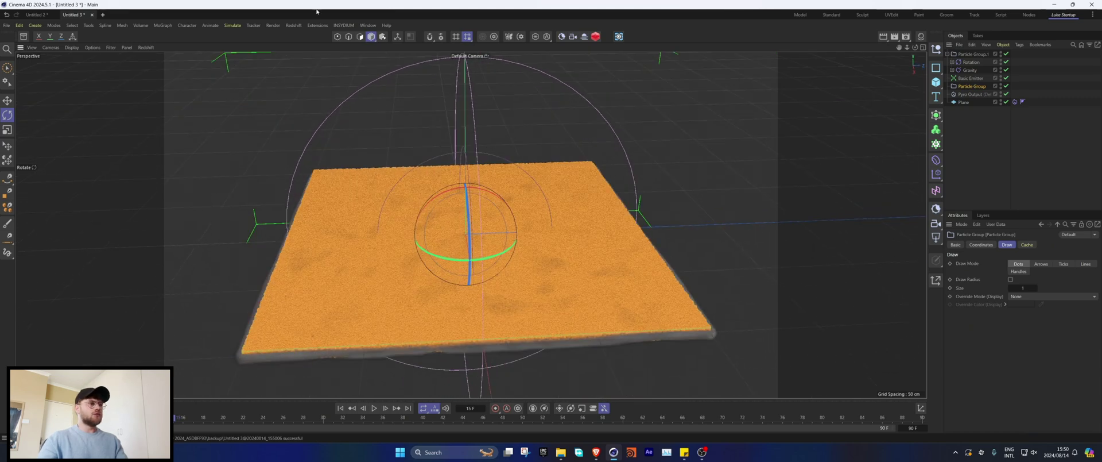
{"action": "left_click", "coordinate": [233, 26]}
{"action": "mouse_move", "coordinate": [244, 150]}
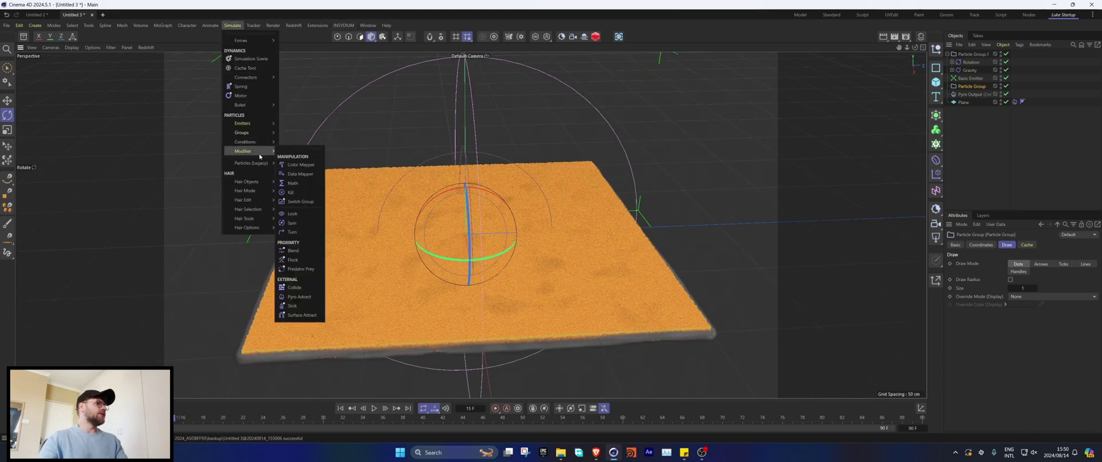
{"action": "left_click", "coordinate": [303, 298]}
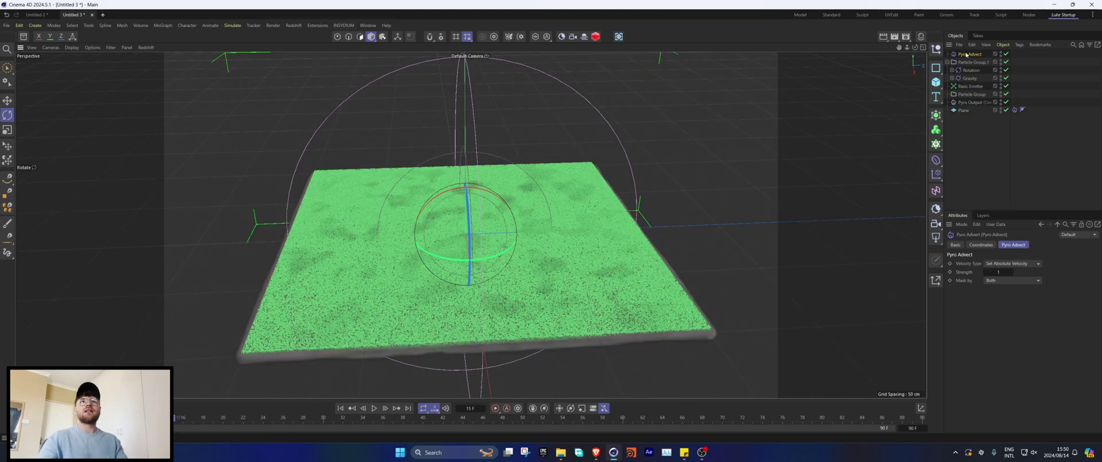
{"action": "left_click", "coordinate": [948, 53]}
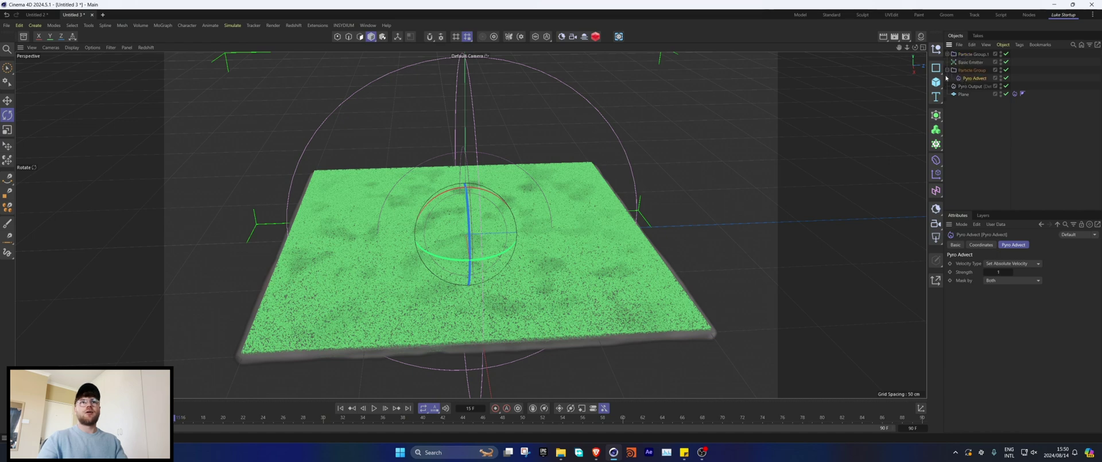
Step: Preview the smoke-advected particles from the first frame and stop playback near the end of the timeline
{"action": "left_click", "coordinate": [340, 408]}
{"action": "left_click", "coordinate": [374, 408]}
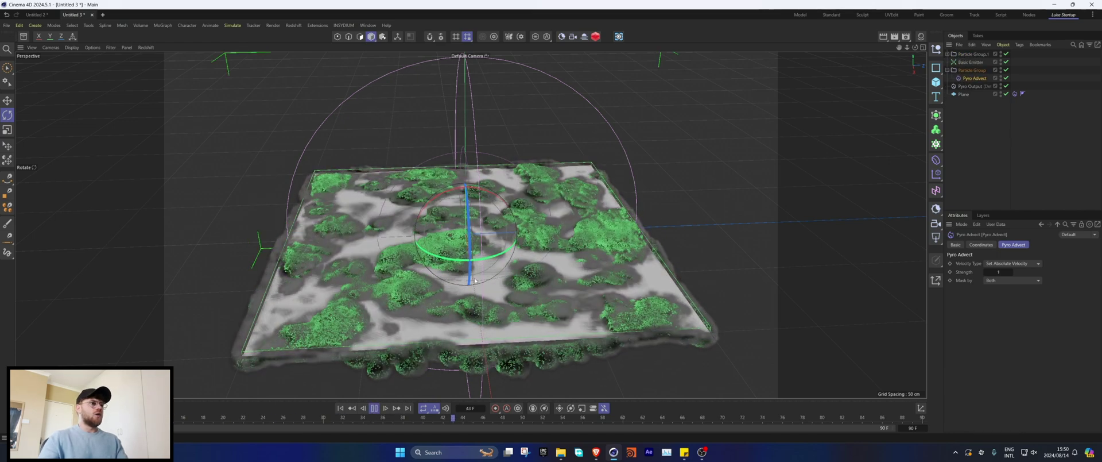
{"action": "left_click", "coordinate": [374, 410]}
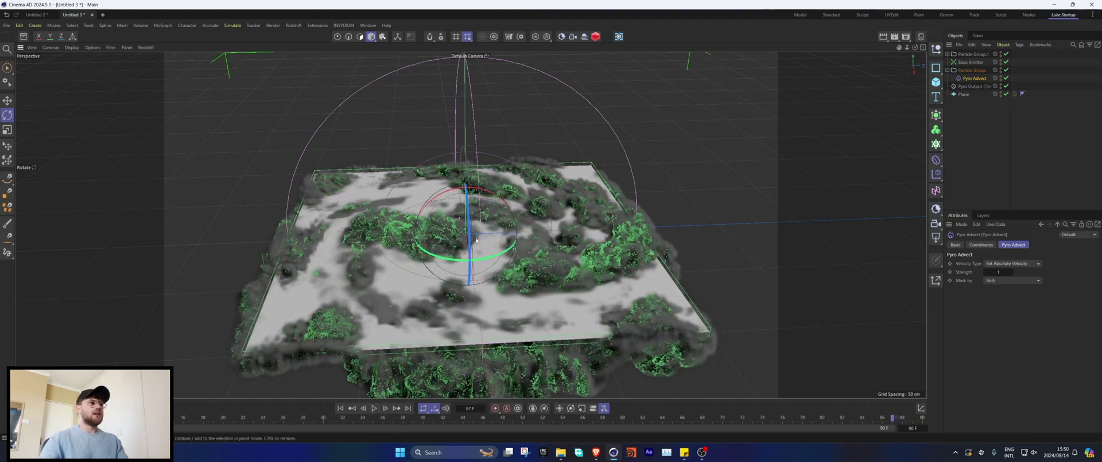
Step: Add a Redshift camera from a raised view of the plane and look through it
{"action": "left_click_drag", "start_coordinate": [478, 223], "coordinate": [477, 269], "text": "alt"}
{"action": "left_click", "coordinate": [573, 36]}
{"action": "left_click", "coordinate": [1007, 54]}
Step: Set the Redshift camera's heading to 90° and pitch to -90°, with its X and Z positions at 0 cm
{"action": "left_click", "coordinate": [981, 244]}
{"action": "left_click", "coordinate": [1037, 284]}
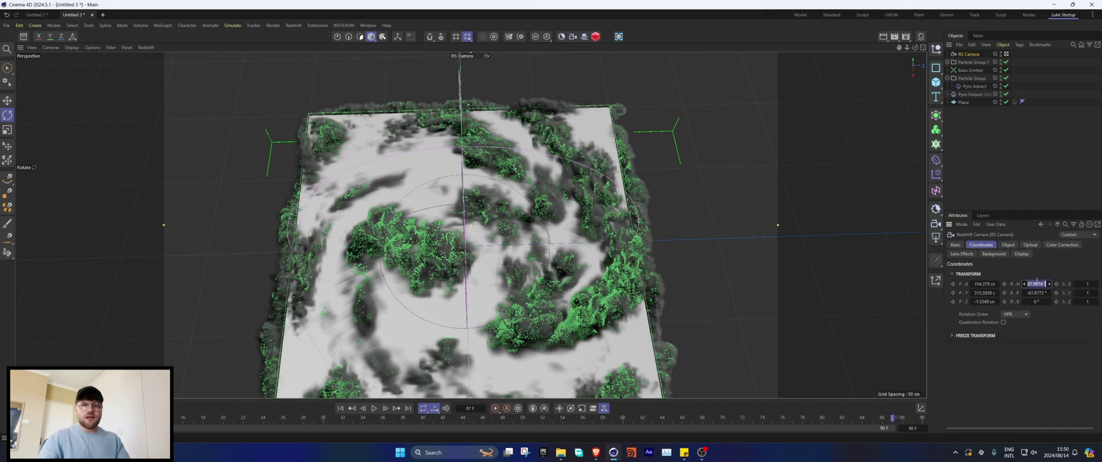
{"action": "left_click", "coordinate": [1042, 292]}
{"action": "type", "text": "-90"}
{"action": "left_click", "coordinate": [984, 302]}
{"action": "type", "text": "0"}
{"action": "left_click", "coordinate": [984, 283]}
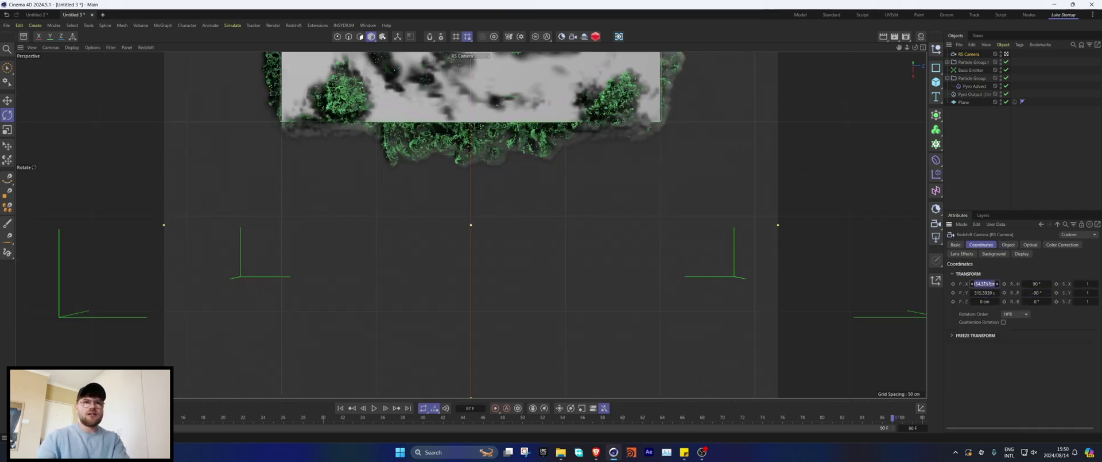
{"action": "type", "text": "0"}
{"action": "key", "text": "Return"}
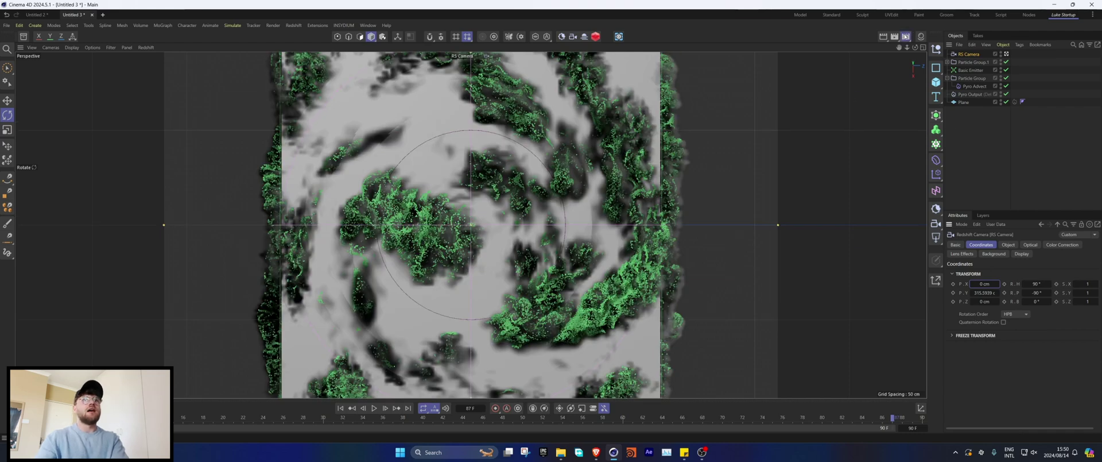
Step: Set the render output to a square resolution preset in the render settings
{"action": "left_click", "coordinate": [906, 36]}
{"action": "left_click", "coordinate": [953, 59]}
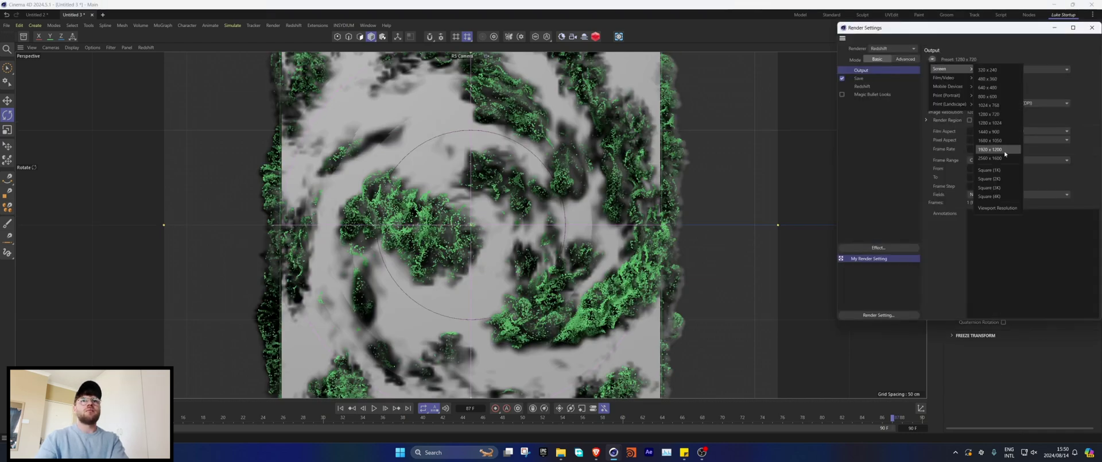
{"action": "left_click", "coordinate": [1033, 149]}
{"action": "left_click", "coordinate": [1092, 28]}
Step: Set the camera's focal length to 50 mm and adjust its Y position to about 270 cm to frame the simulation
{"action": "left_click_drag", "start_coordinate": [983, 297], "coordinate": [1008, 232]}
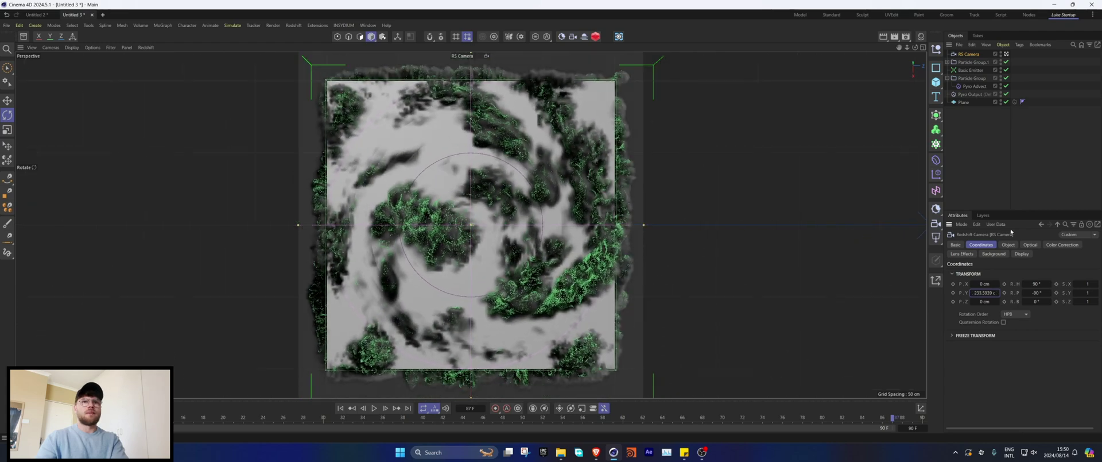
{"action": "left_click", "coordinate": [1009, 244]}
{"action": "type", "text": "50"}
{"action": "key", "text": "Return"}
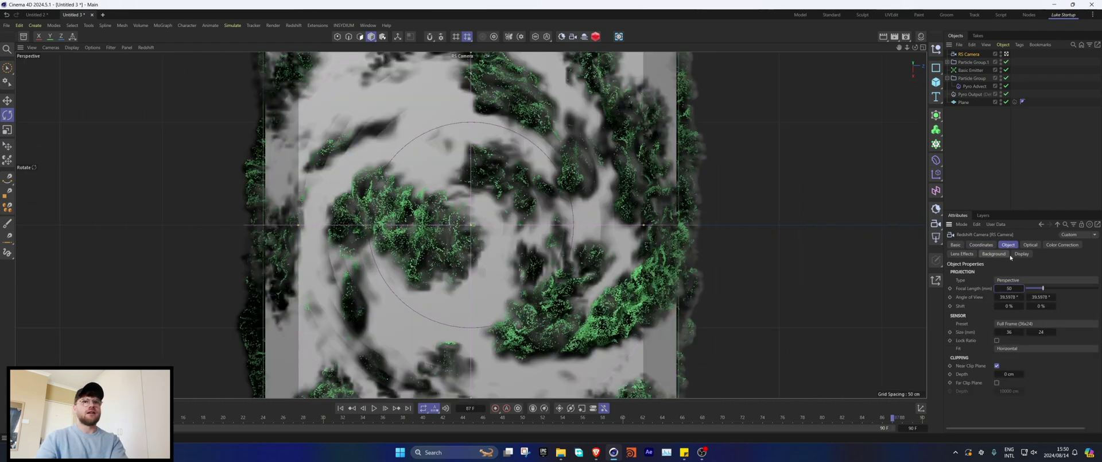
{"action": "left_click", "coordinate": [981, 245]}
{"action": "left_click_drag", "start_coordinate": [997, 292], "coordinate": [1019, 292]}
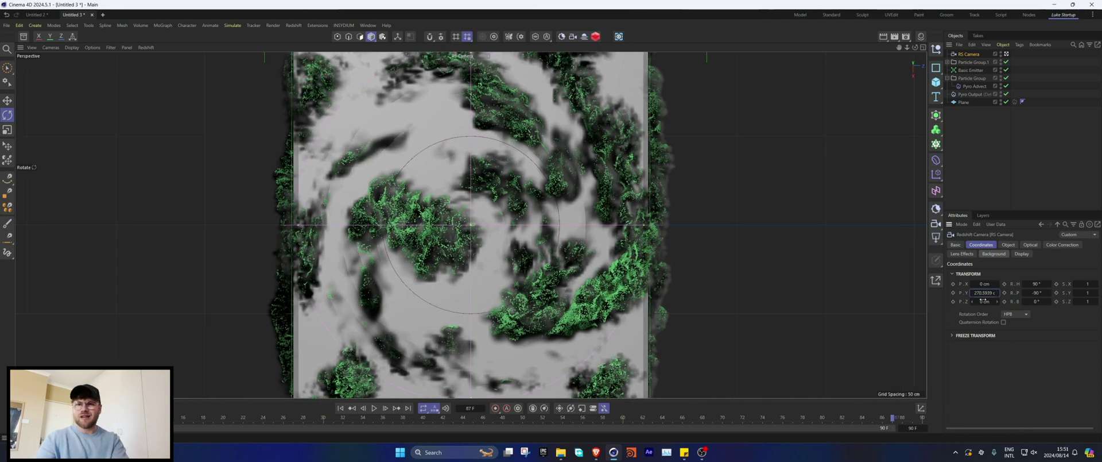
Step: Render the camera view in the Redshift RenderView, hide the plane, and stop the live render
{"action": "left_click", "coordinate": [1063, 14]}
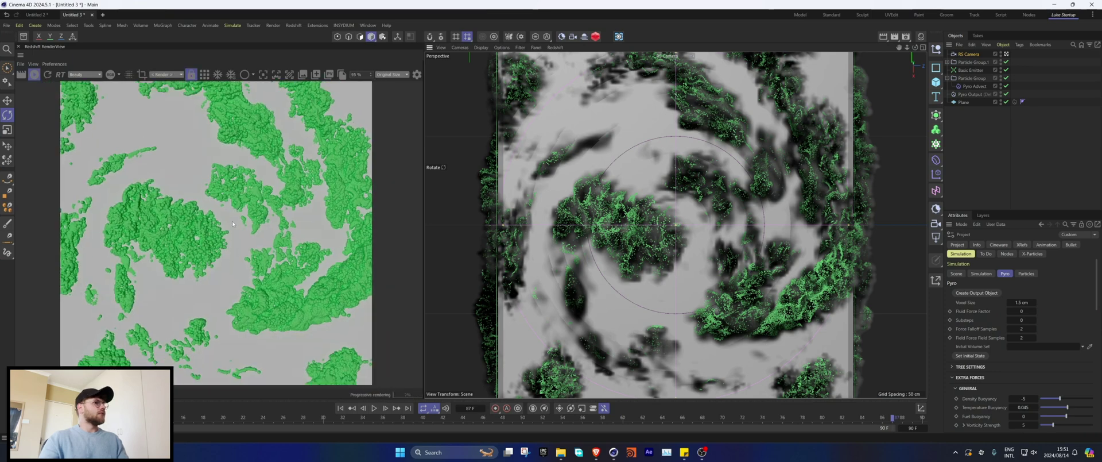
{"action": "left_click", "coordinate": [1002, 102]}
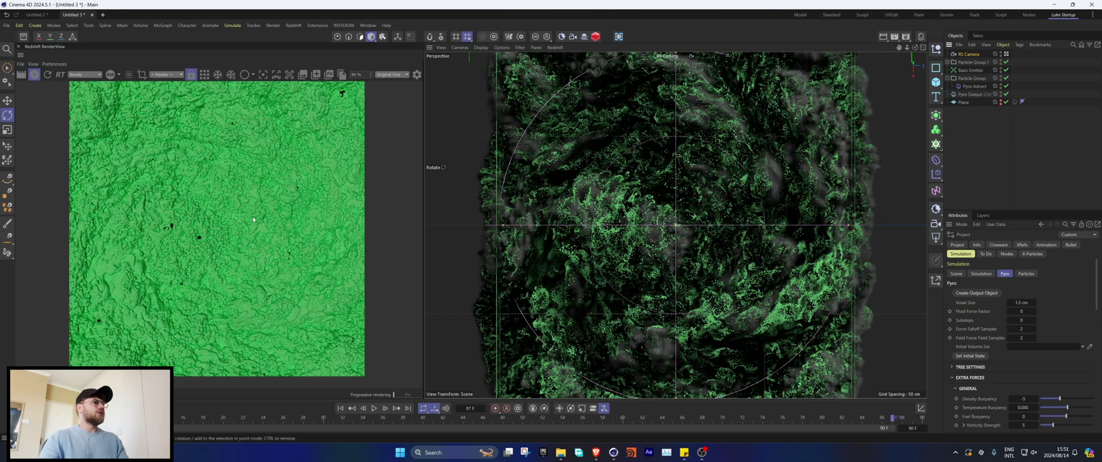
{"action": "left_click", "coordinate": [34, 74]}
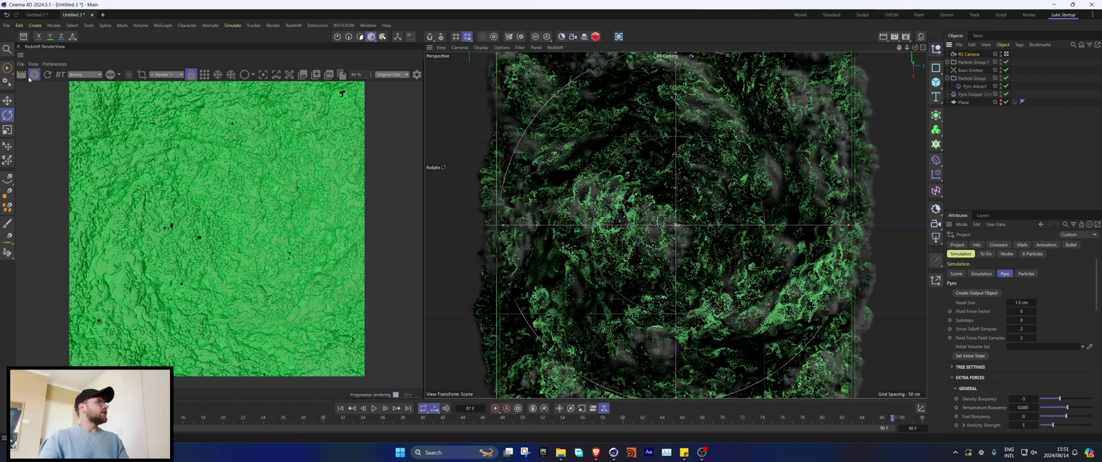
Step: Add a Redshift Dome Light and set its intensity to 0
{"action": "left_click", "coordinate": [293, 26]}
{"action": "mouse_move", "coordinate": [327, 52]}
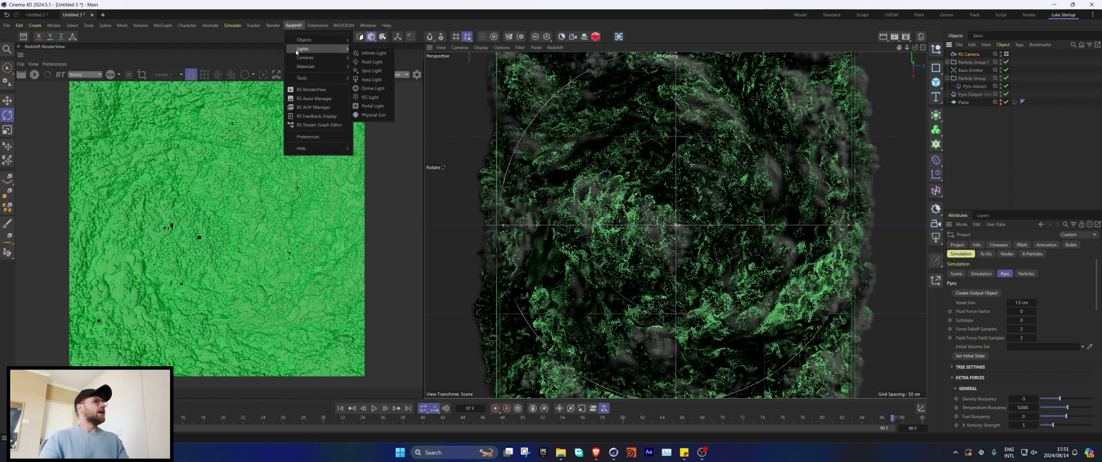
{"action": "left_click", "coordinate": [372, 88]}
{"action": "left_click", "coordinate": [1008, 245]}
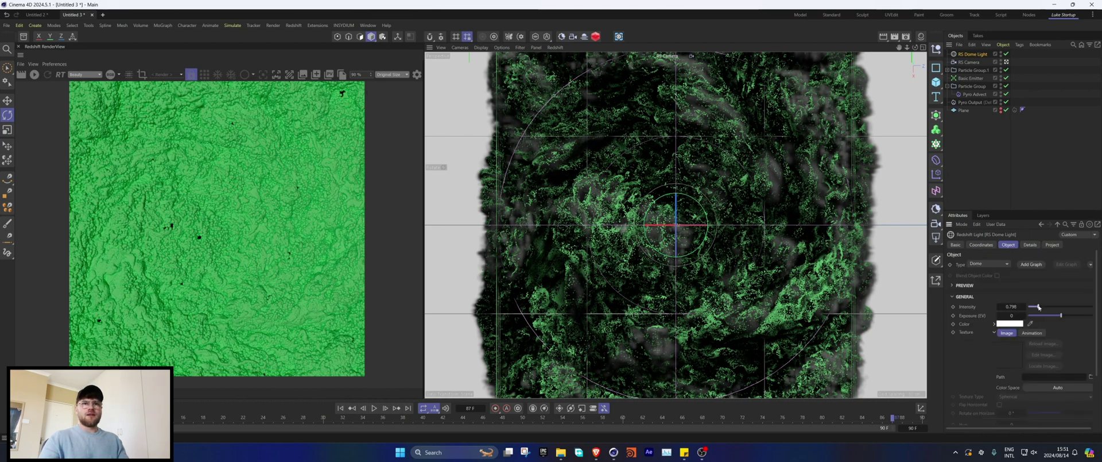
{"action": "left_click_drag", "start_coordinate": [1042, 307], "coordinate": [425, 2]}
Step: Add a Redshift Area Light and move it from the scene center to one edge of the particles
{"action": "left_click", "coordinate": [299, 25]}
{"action": "mouse_move", "coordinate": [328, 52]}
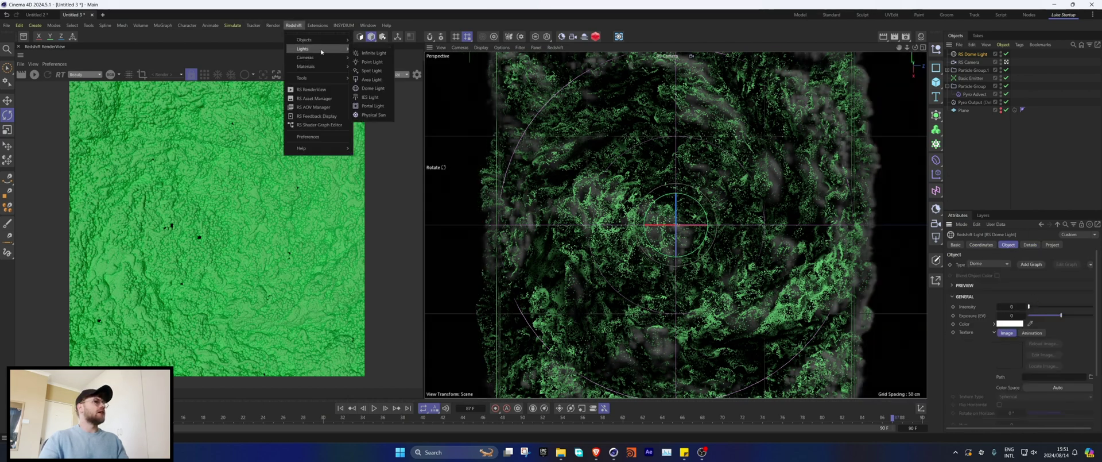
{"action": "left_click", "coordinate": [372, 80]}
{"action": "key", "text": "e"}
{"action": "left_click_drag", "start_coordinate": [721, 232], "coordinate": [536, 237]}
{"action": "middle_click", "coordinate": [614, 129]}
{"action": "middle_click", "coordinate": [723, 136]}
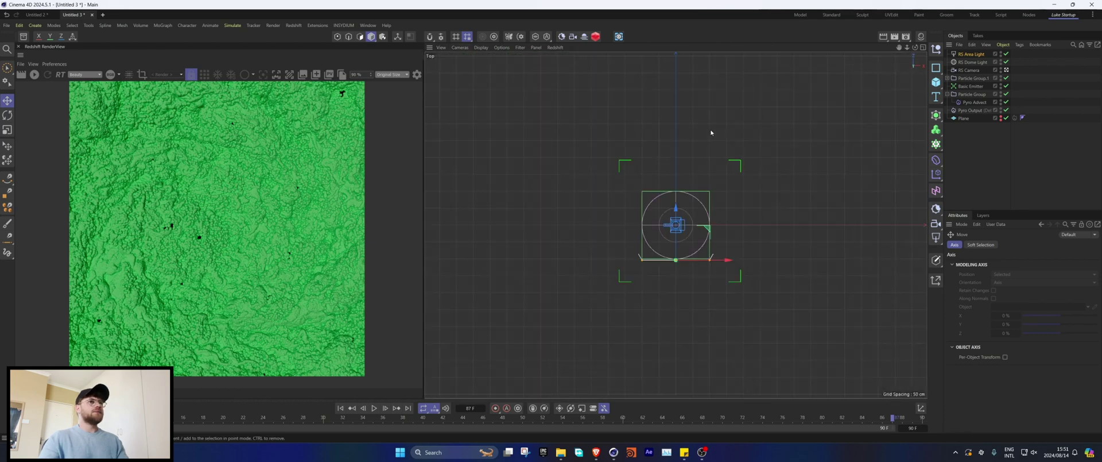
Step: Using the default camera view, adjust the area light's placement beside the particles and tilt it, then return to the Redshift camera view
{"action": "left_click", "coordinate": [460, 47]}
{"action": "left_click", "coordinate": [462, 125]}
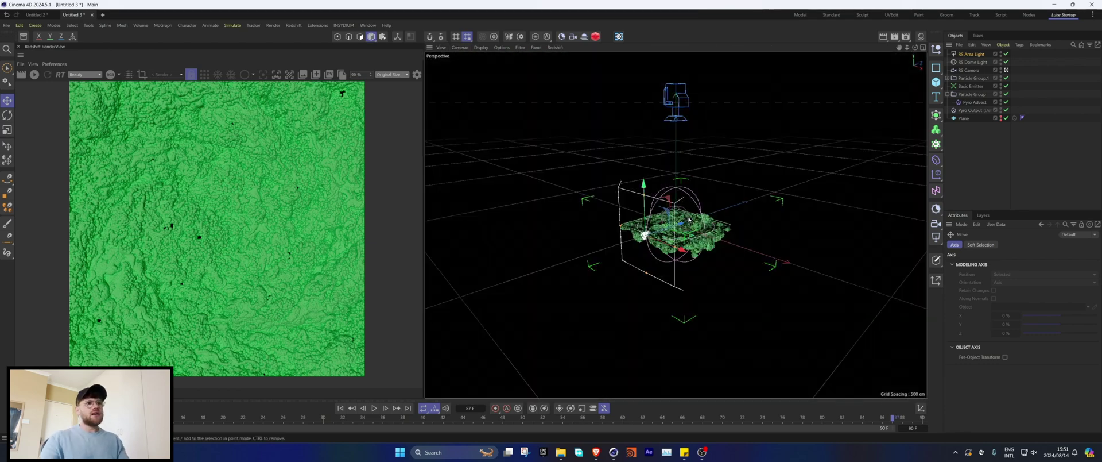
{"action": "left_click_drag", "start_coordinate": [666, 226], "coordinate": [626, 220], "text": "alt"}
{"action": "left_click_drag", "start_coordinate": [667, 249], "coordinate": [624, 230]}
{"action": "key", "text": "r"}
{"action": "key", "text": "e"}
{"action": "key", "text": "ctrl+z"}
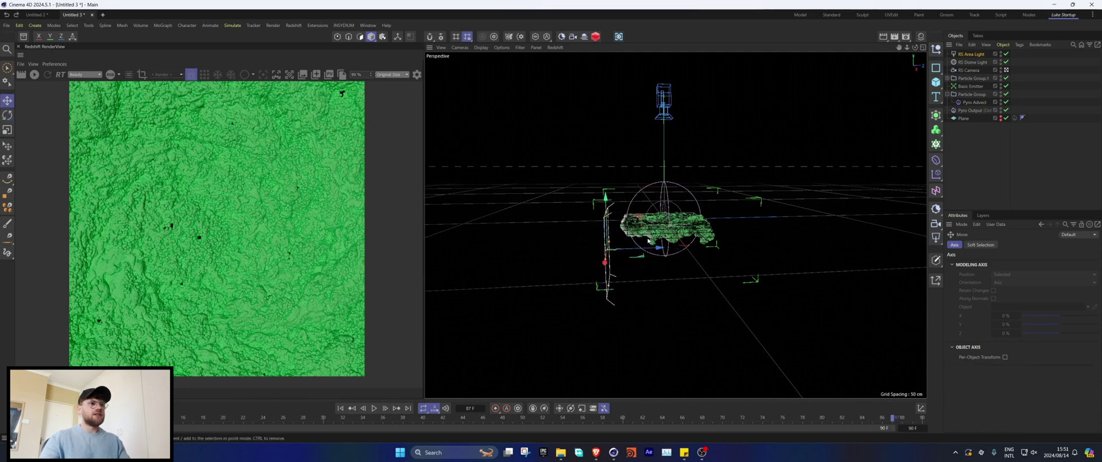
{"action": "key", "text": "r"}
{"action": "mouse_move", "coordinate": [633, 230]}
{"action": "left_mouse_down"}
{"action": "mouse_move", "coordinate": [612, 215]}
{"action": "mouse_move", "coordinate": [633, 227]}
{"action": "mouse_move", "coordinate": [631, 178]}
{"action": "mouse_move", "coordinate": [647, 241]}
{"action": "mouse_move", "coordinate": [652, 229]}
{"action": "left_mouse_up"}
{"action": "key", "text": "e"}
{"action": "middle_click", "coordinate": [652, 228]}
{"action": "middle_click", "coordinate": [505, 141]}
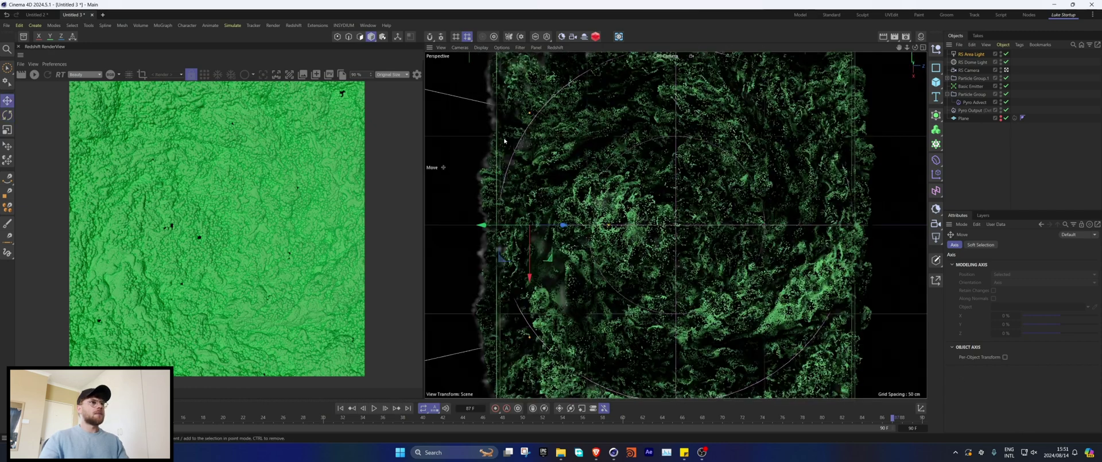
Step: Show the material manager and add a Color Mapper modifier under the emitter's Particle Group, above Pyro Advect
{"action": "left_click", "coordinate": [921, 36]}
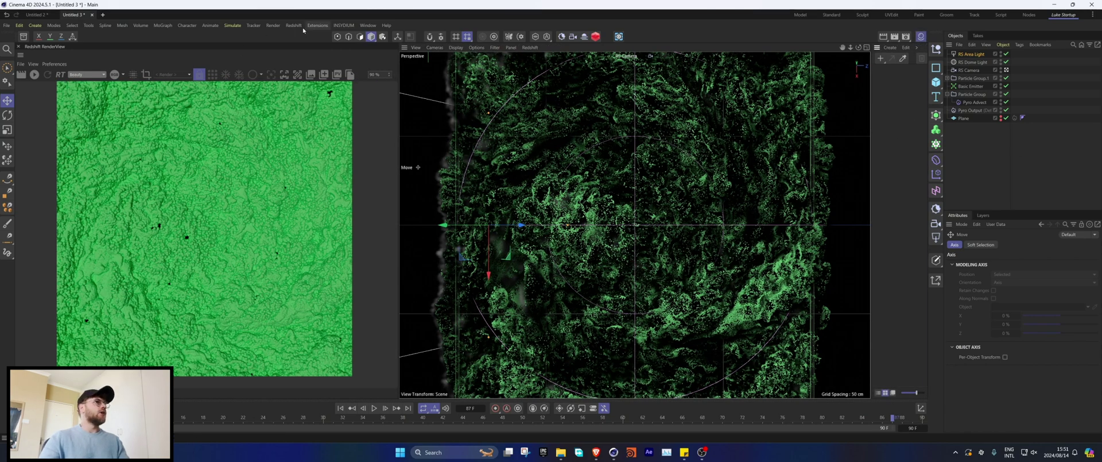
{"action": "left_click", "coordinate": [233, 25]}
{"action": "mouse_move", "coordinate": [247, 150]}
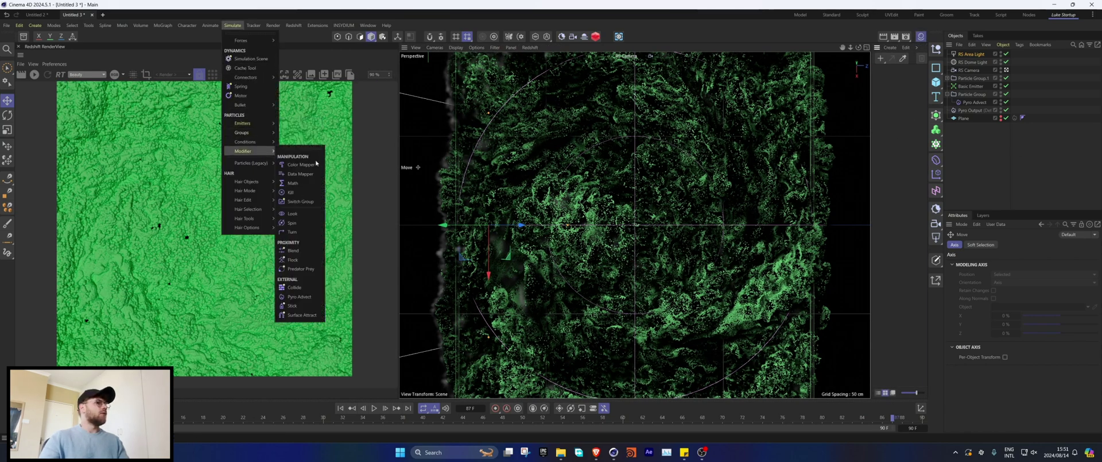
{"action": "left_click", "coordinate": [301, 164]}
{"action": "left_click_drag", "start_coordinate": [974, 110], "coordinate": [975, 111]}
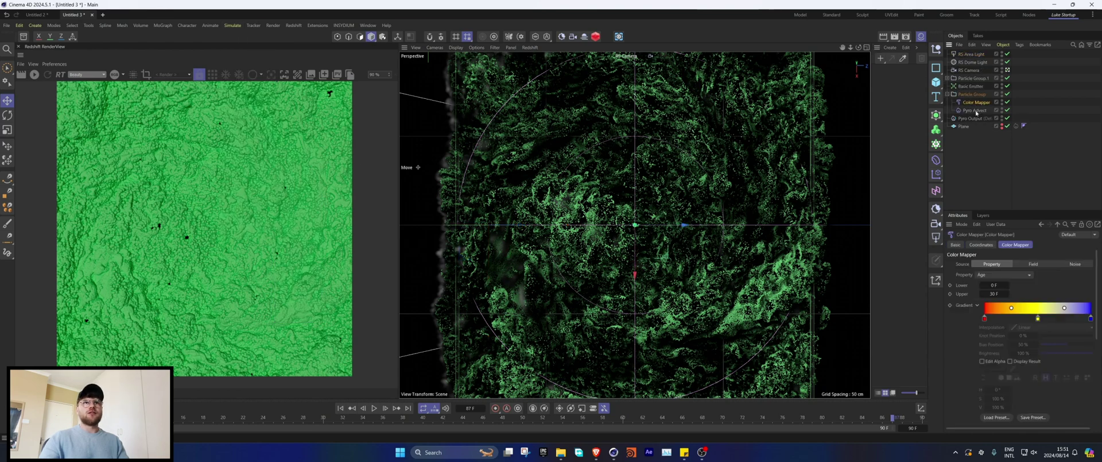
Step: Map the Color Mapper's gradient to the Y component of Velocity with an upper limit of 10 cm
{"action": "left_click", "coordinate": [1010, 275]}
{"action": "left_click", "coordinate": [1005, 355]}
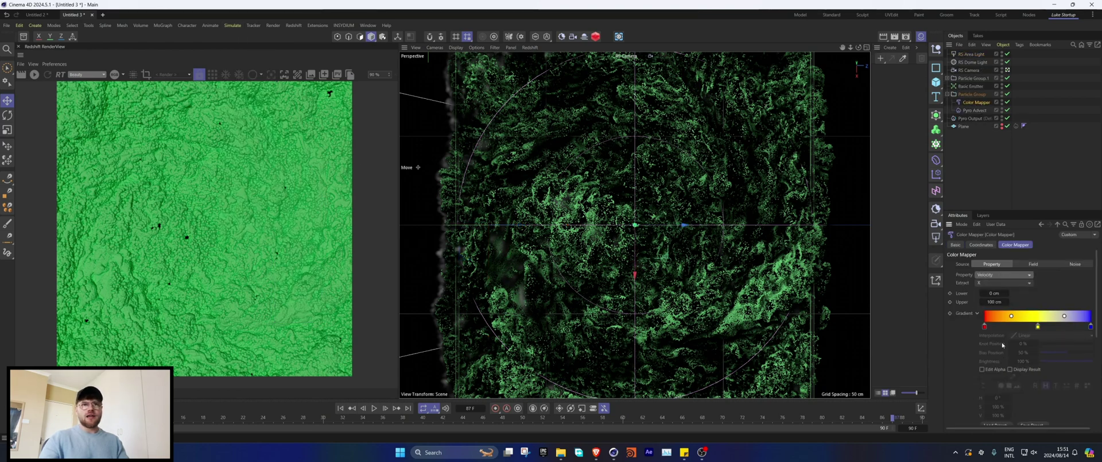
{"action": "left_click", "coordinate": [994, 283]}
{"action": "left_click", "coordinate": [994, 302]}
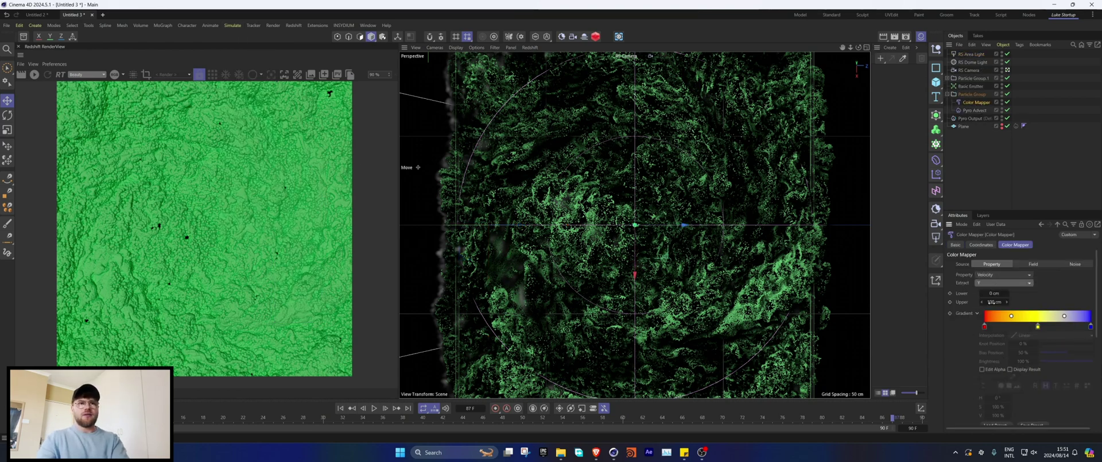
{"action": "type", "text": "1"}
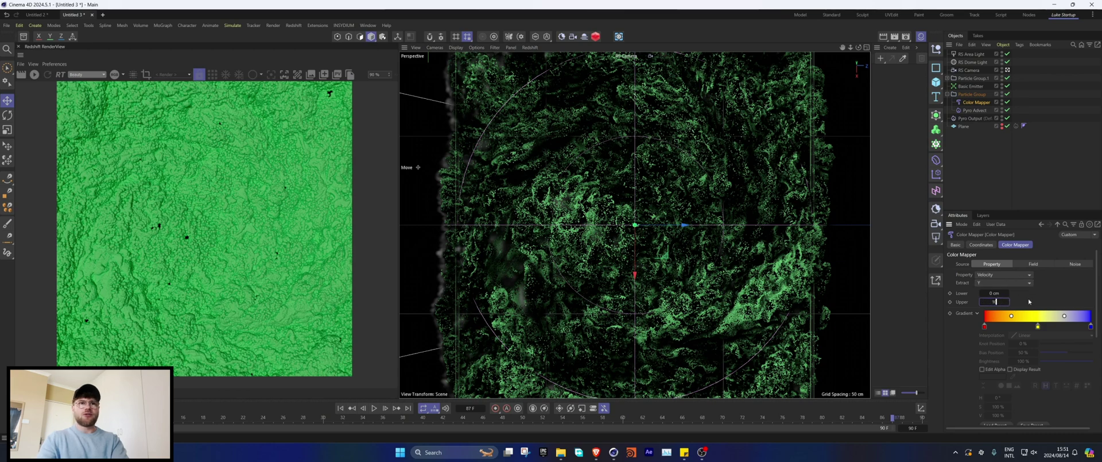
{"action": "type", "text": "0"}
Step: Preview the velocity-based particle colors from the first frame and set the Color Mapper's upper limit to 5 cm
{"action": "left_click", "coordinate": [342, 407]}
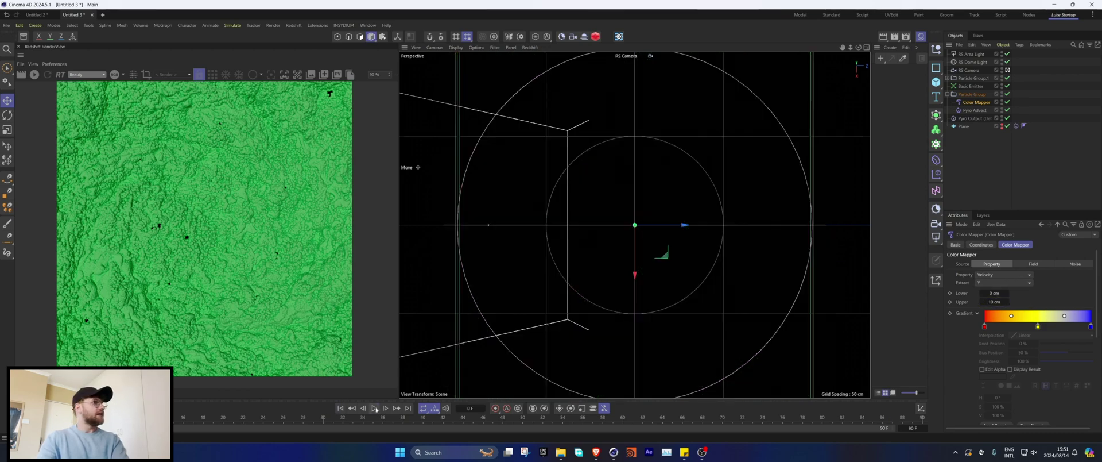
{"action": "left_click", "coordinate": [375, 408]}
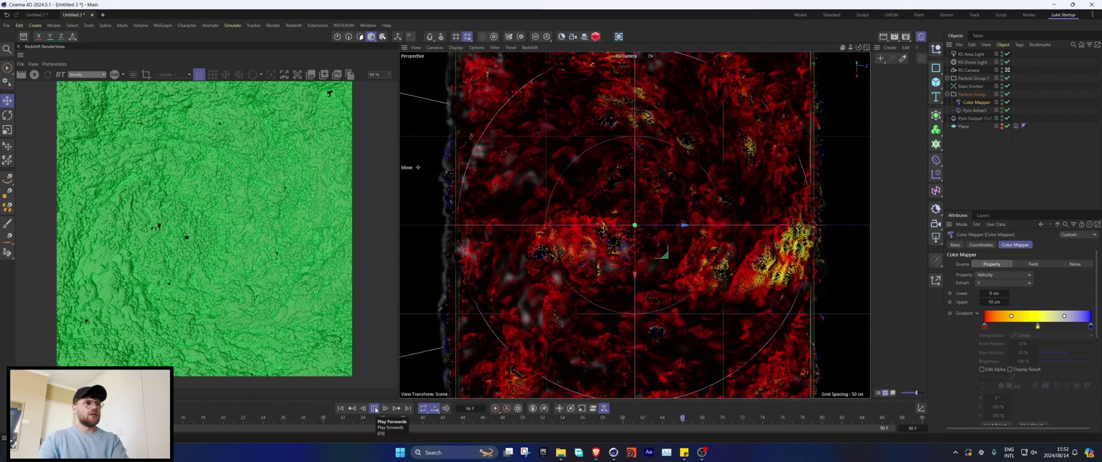
{"action": "left_click", "coordinate": [374, 408]}
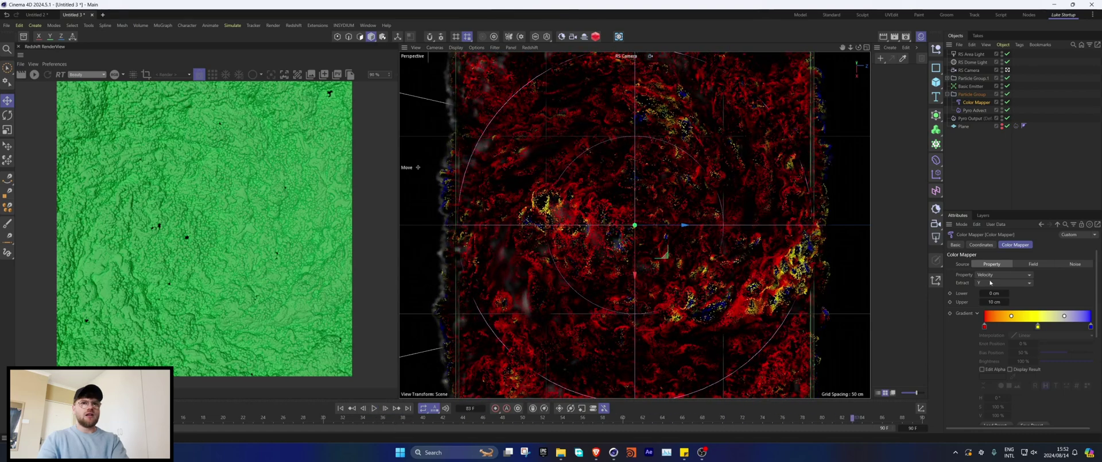
{"action": "type", "text": "5"}
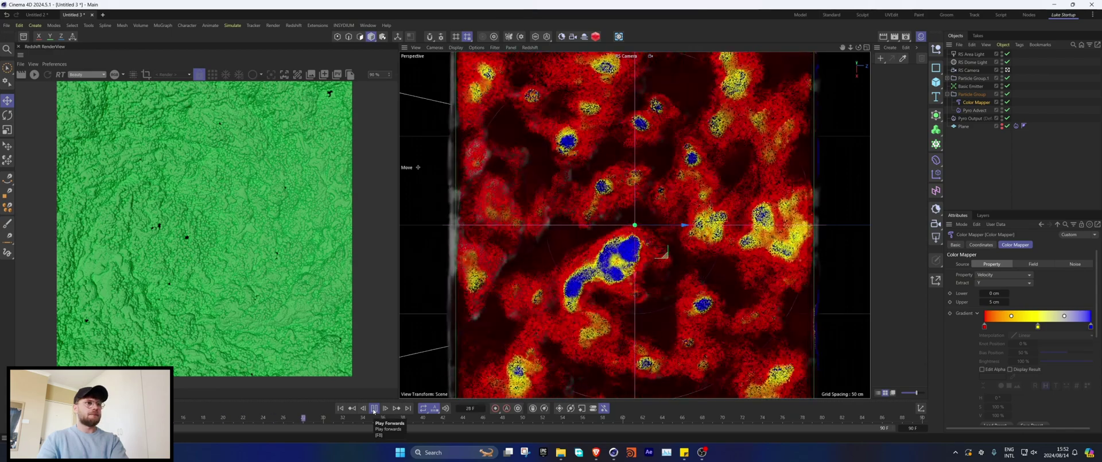
Step: Try mapping the Color Mapper's gradient to the X component of Velocity with an upper limit of 50 cm
{"action": "left_click", "coordinate": [1003, 282]}
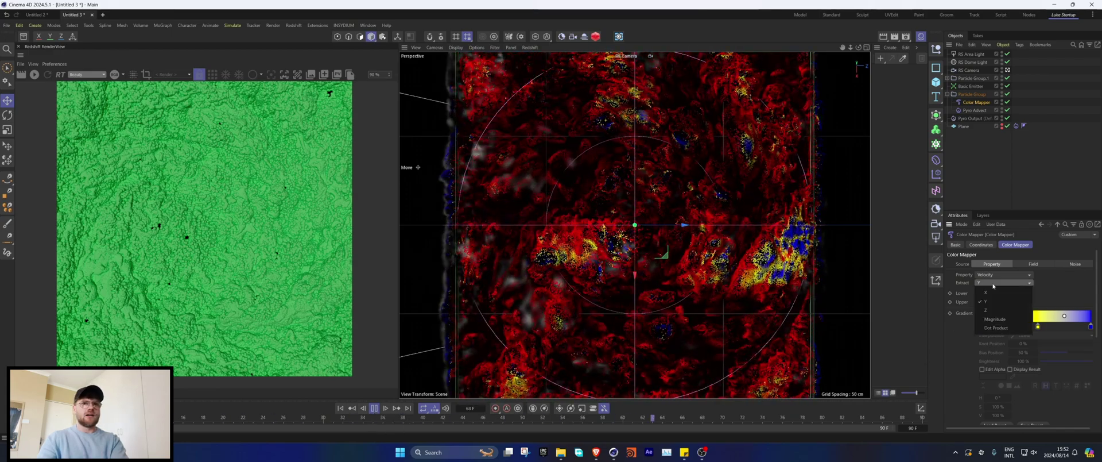
{"action": "left_click", "coordinate": [993, 289]}
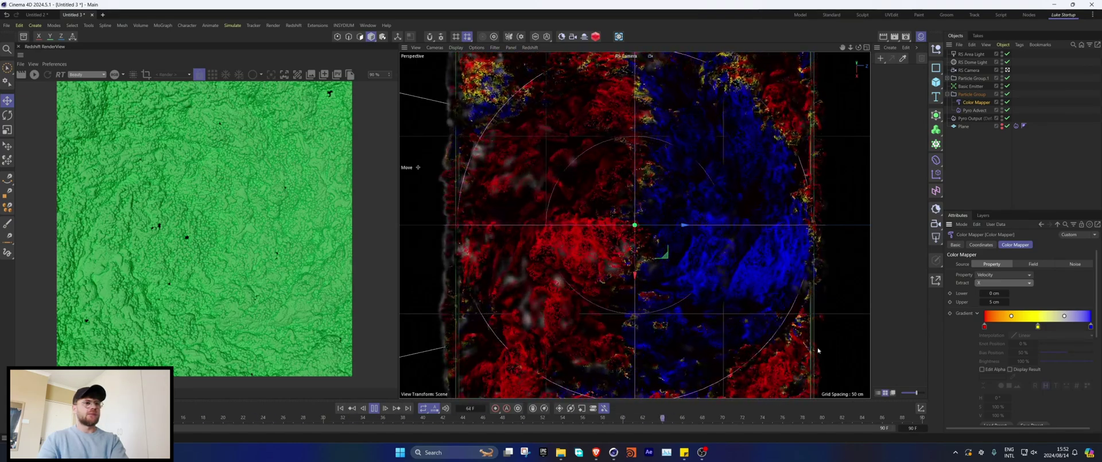
{"action": "left_click_drag", "start_coordinate": [988, 300], "coordinate": [1029, 296]}
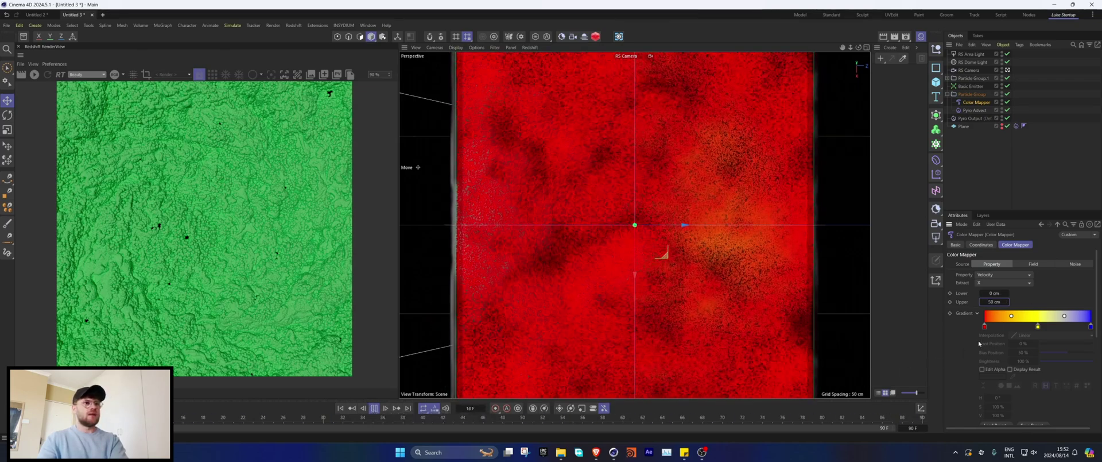
Step: Map the Color Mapper to velocity Magnitude with an upper limit of 50 cm and preview the colors through the simulation
{"action": "left_click", "coordinate": [989, 283]}
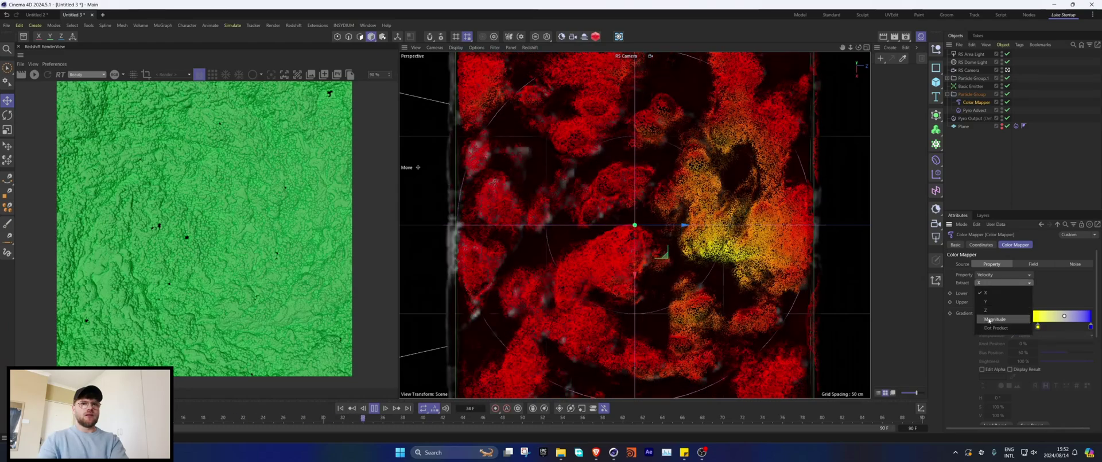
{"action": "left_click", "coordinate": [994, 318]}
{"action": "left_click", "coordinate": [342, 409]}
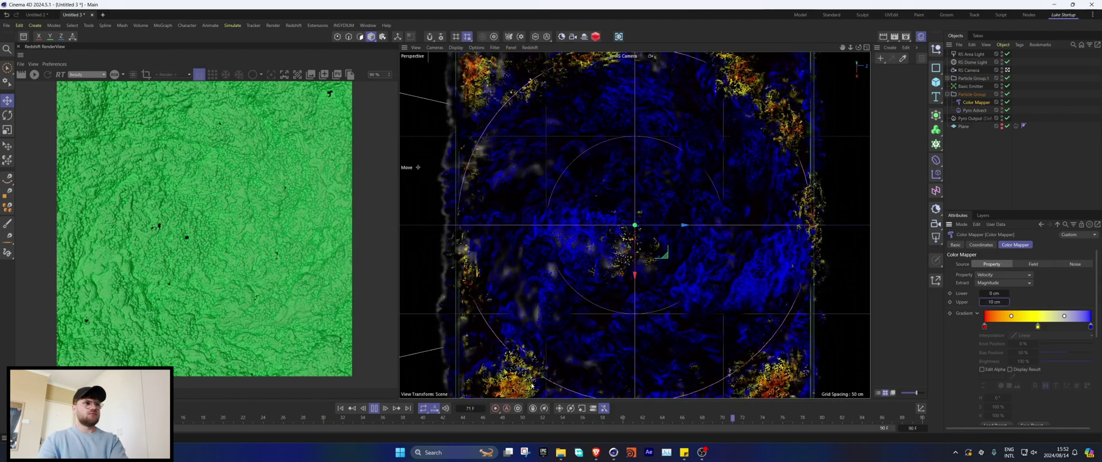
{"action": "double_click", "coordinate": [994, 302]}
{"action": "type", "text": "500"}
{"action": "key", "text": "Return"}
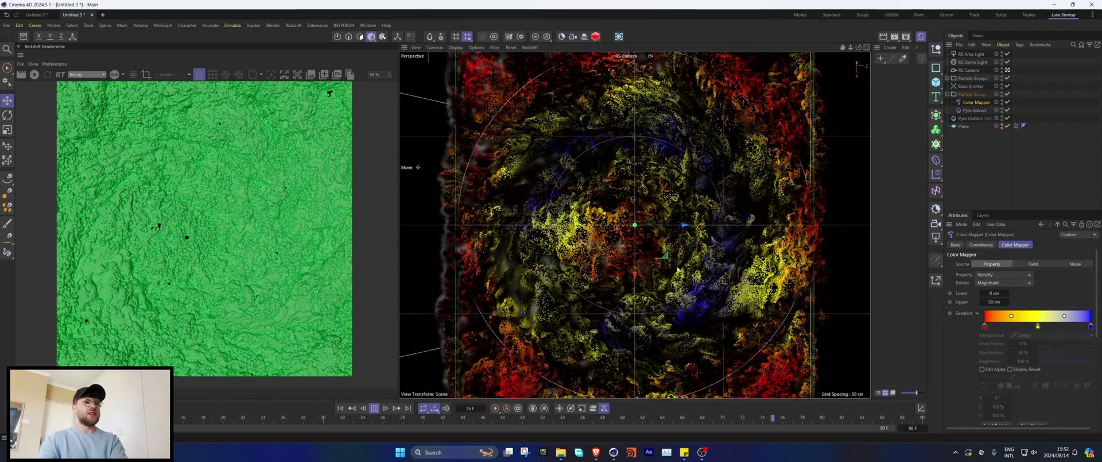
{"action": "left_click", "coordinate": [374, 408]}
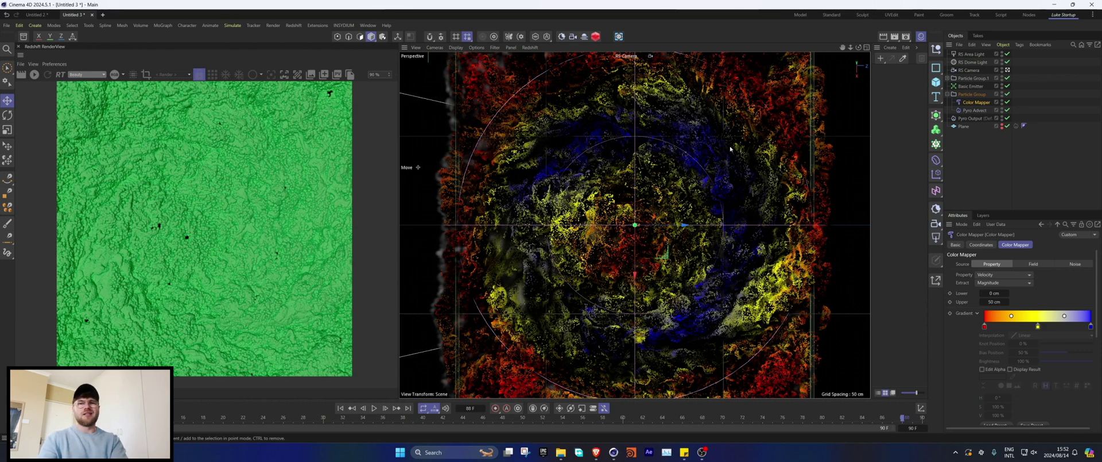
Step: Create a material for the emitter's Particle Group and give the group an RS Object tag with particle mode Optimized Spheres
{"action": "double_click", "coordinate": [902, 65]}
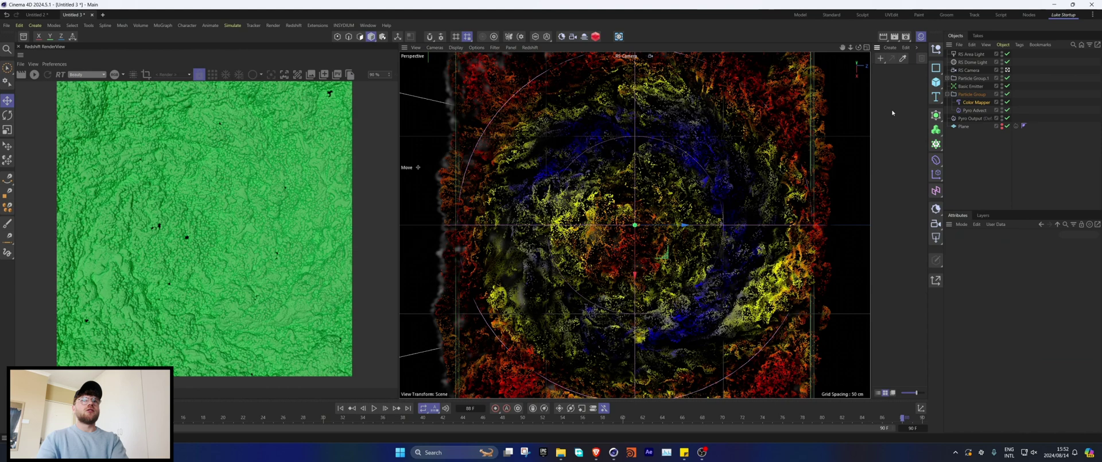
{"action": "right_click", "coordinate": [974, 100]}
{"action": "mouse_move", "coordinate": [1005, 165]}
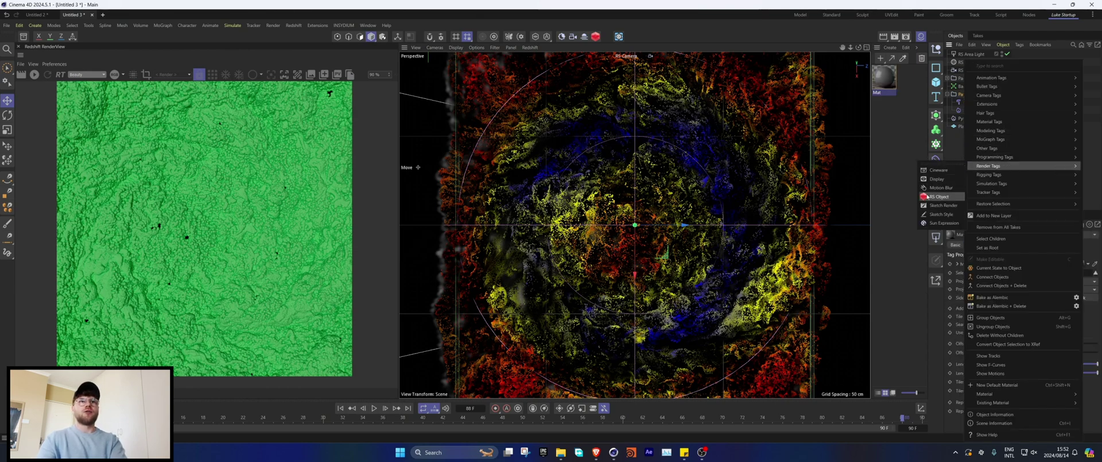
{"action": "left_click", "coordinate": [938, 196]}
{"action": "left_click", "coordinate": [1042, 272]}
{"action": "left_click", "coordinate": [1007, 327]}
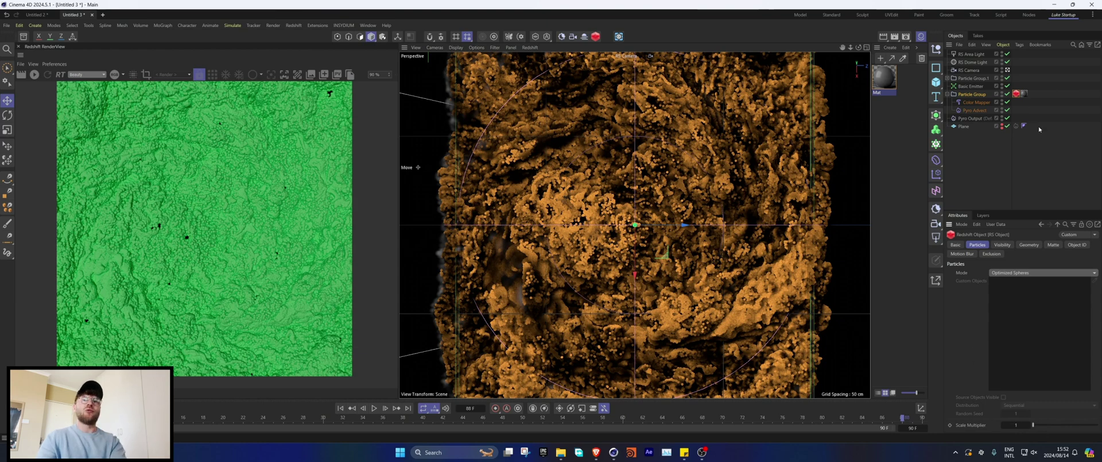
Step: Add a Color User Data node to the particle material and connect it to the RS Standard node's transmission color
{"action": "double_click", "coordinate": [887, 84]}
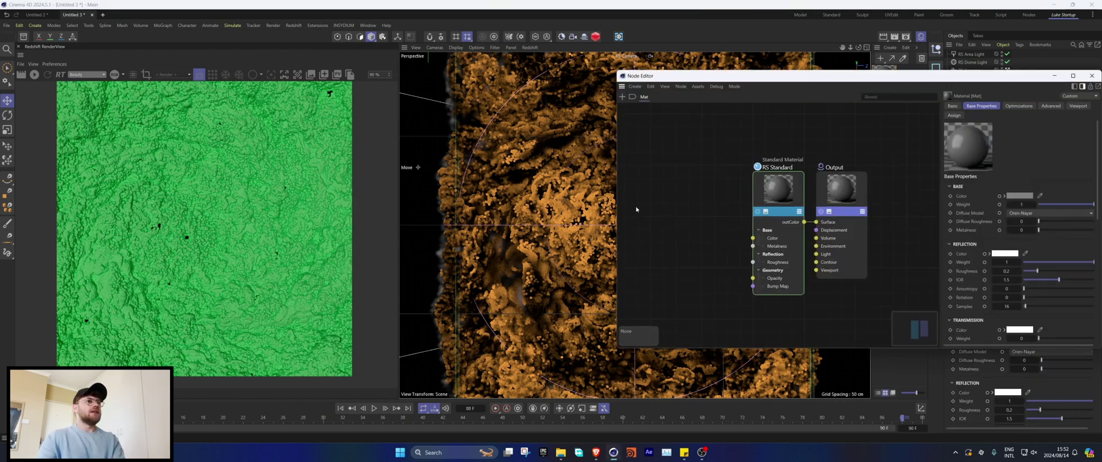
{"action": "type", "text": "ccoolor use"}
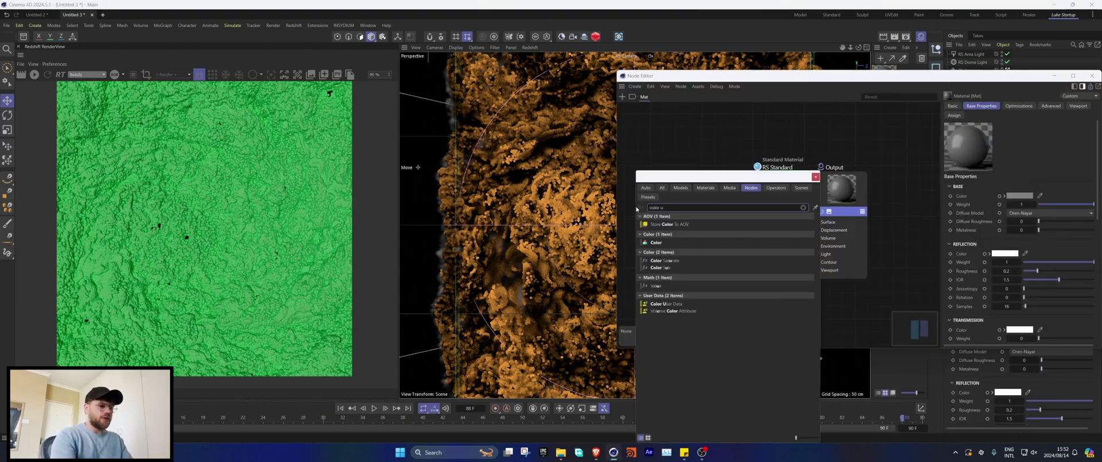
{"action": "left_click", "coordinate": [667, 217]}
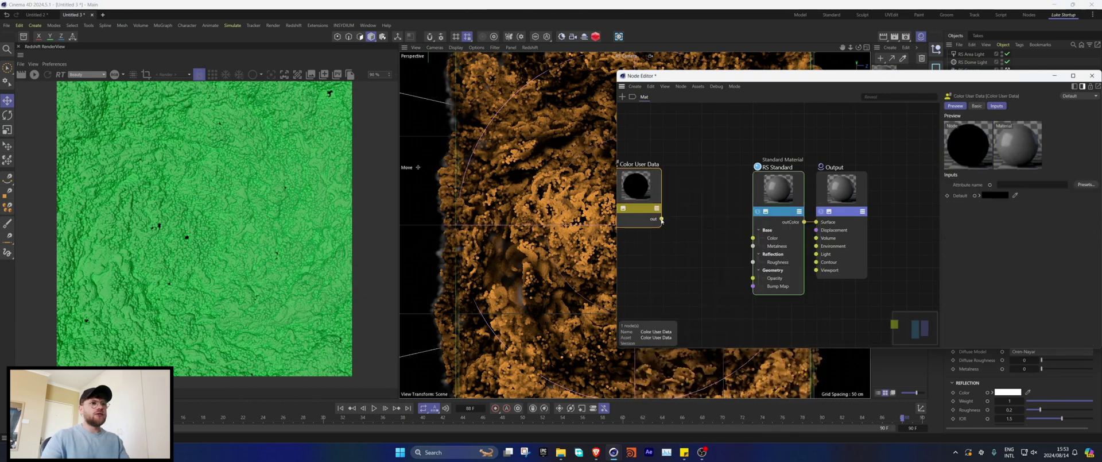
{"action": "left_click_drag", "start_coordinate": [791, 195], "coordinate": [793, 197]}
{"action": "mouse_move", "coordinate": [818, 229]}
{"action": "left_click", "coordinate": [884, 229]}
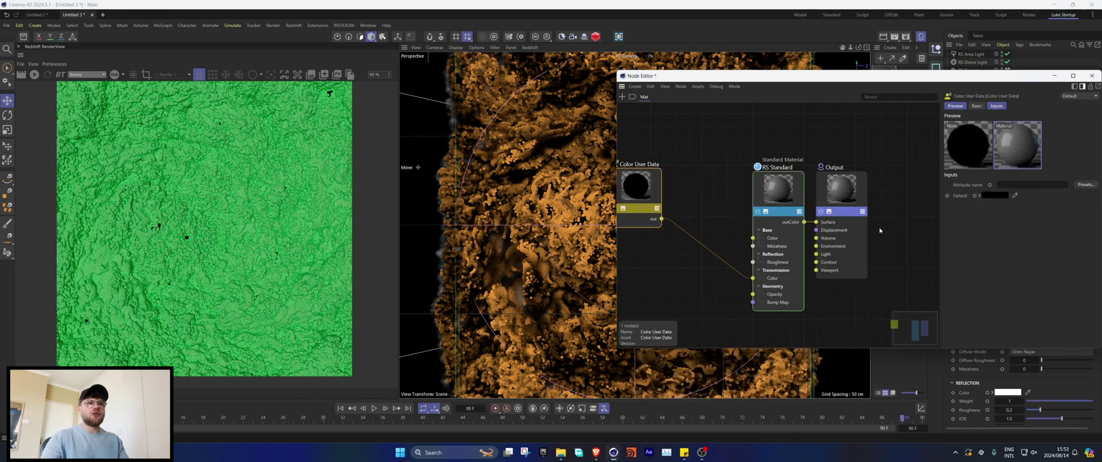
Step: Review the transmission settings, then unlink Color User Data from the transmission color and reconnect it, comparing the render
{"action": "left_click", "coordinate": [788, 185]}
{"action": "scroll", "coordinate": [1052, 244], "scroll_direction": "down", "scroll_amount": 3}
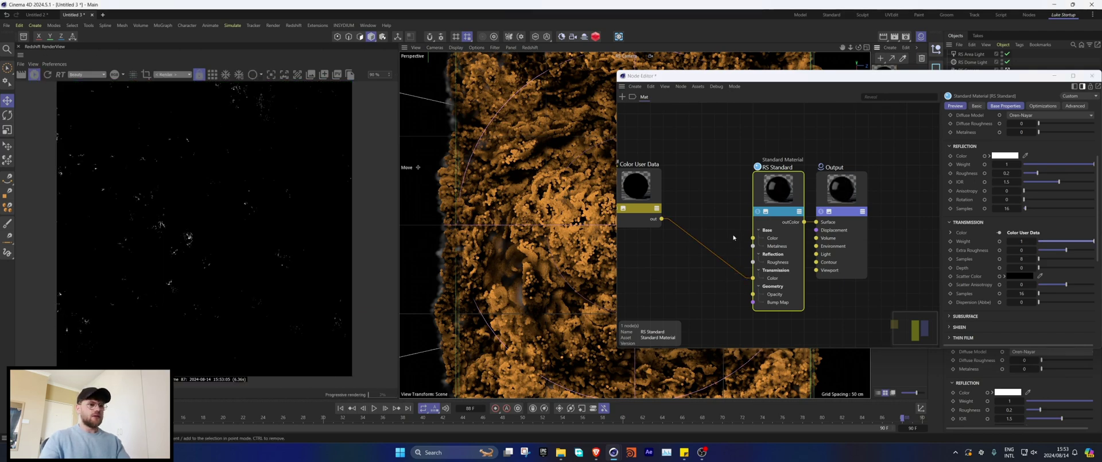
{"action": "left_click", "coordinate": [700, 282]}
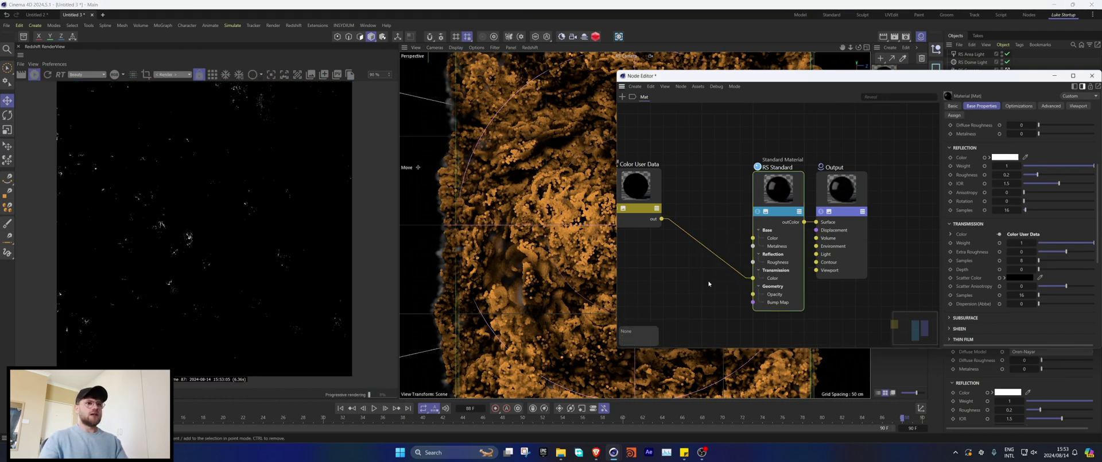
{"action": "left_click_drag", "start_coordinate": [716, 280], "coordinate": [715, 281]}
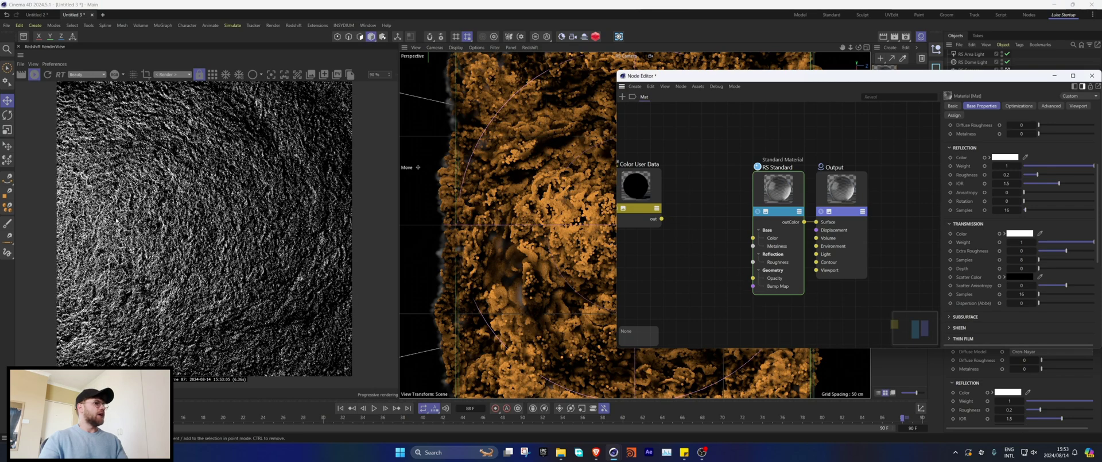
{"action": "left_click_drag", "start_coordinate": [661, 218], "coordinate": [776, 192]}
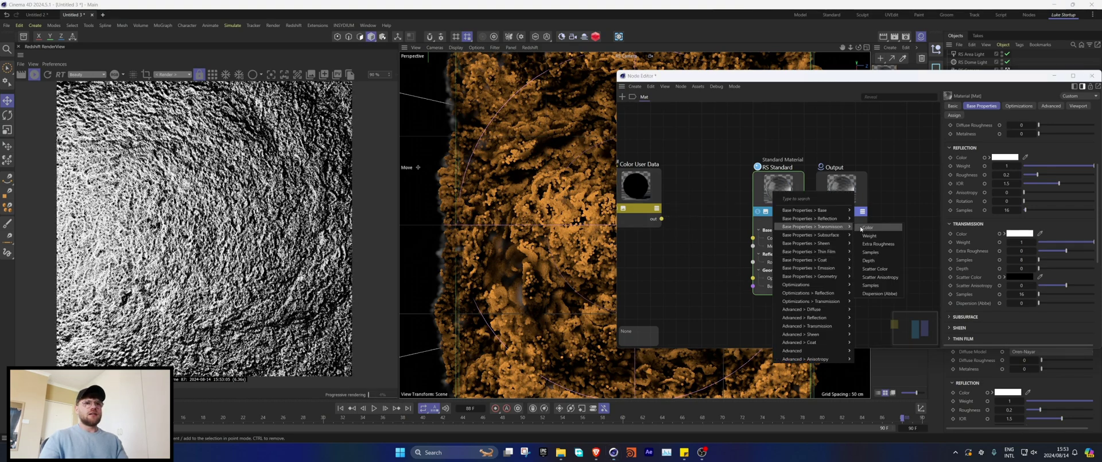
{"action": "left_click", "coordinate": [866, 227]}
Step: Insert a Ramp node between Color User Data and transmission color, with its white knot at about 41%
{"action": "key", "text": "Tab"}
{"action": "type", "text": "ramp"}
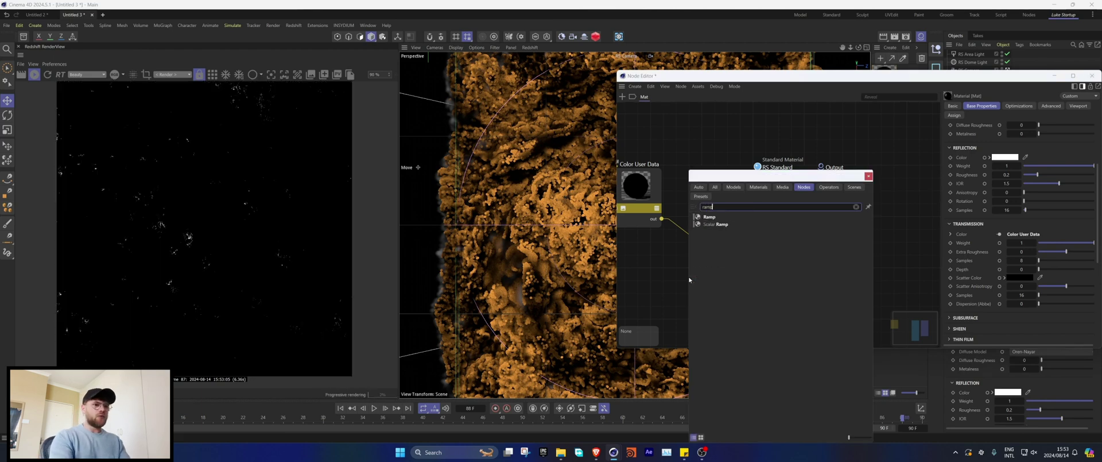
{"action": "key", "text": "Return"}
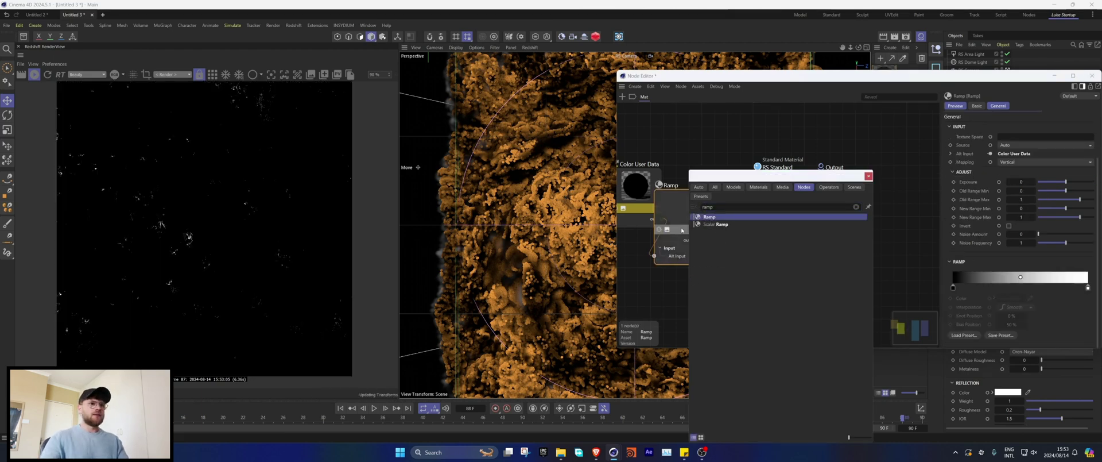
{"action": "left_click", "coordinate": [1008, 287]}
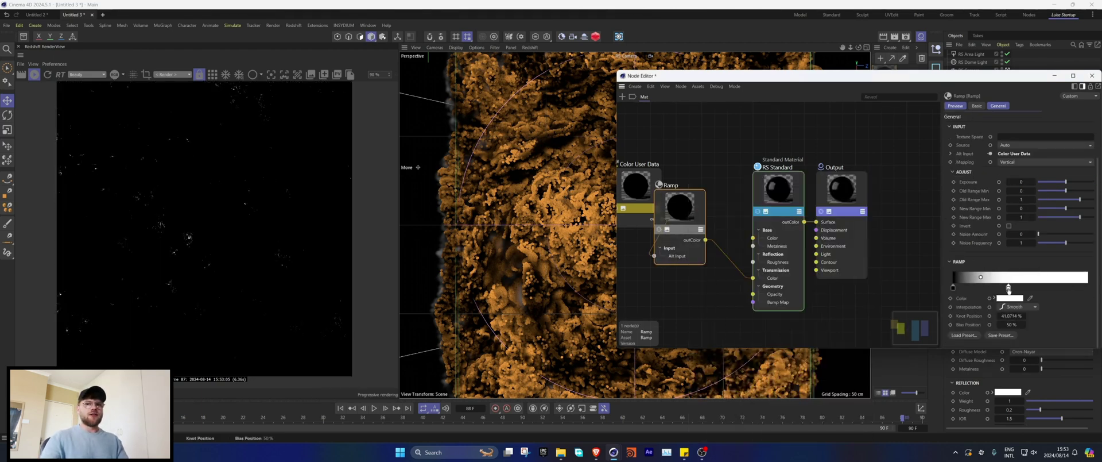
{"action": "left_click", "coordinate": [1092, 75]}
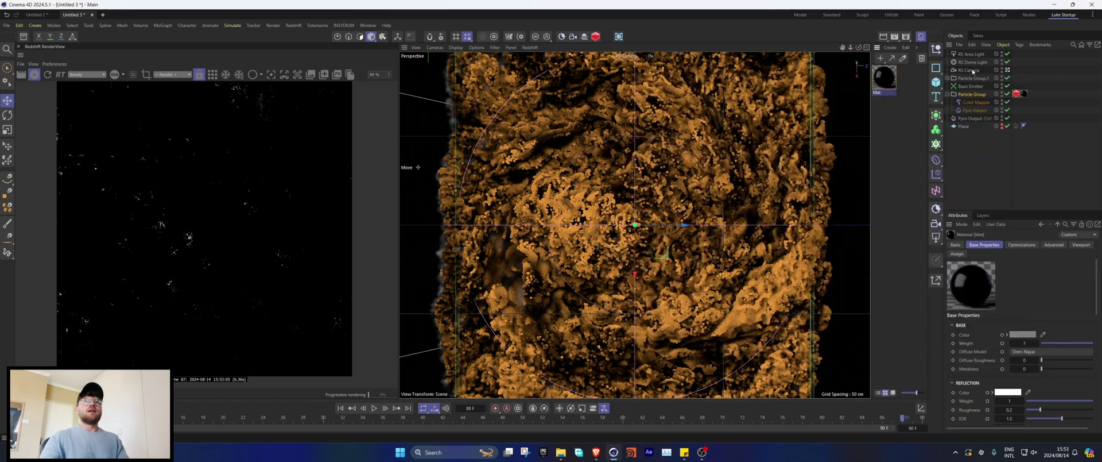
Step: Set the particle material's reflection roughness to about 0.249 and its IOR to about 0.561
{"action": "scroll", "coordinate": [1022, 360], "scroll_direction": "down", "scroll_amount": 2}
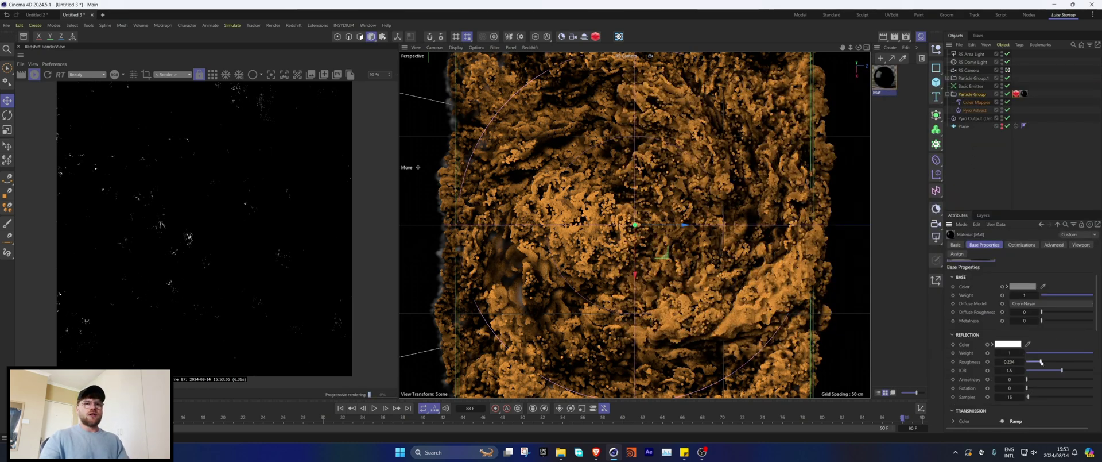
{"action": "left_click_drag", "start_coordinate": [1062, 371], "coordinate": [1055, 371]}
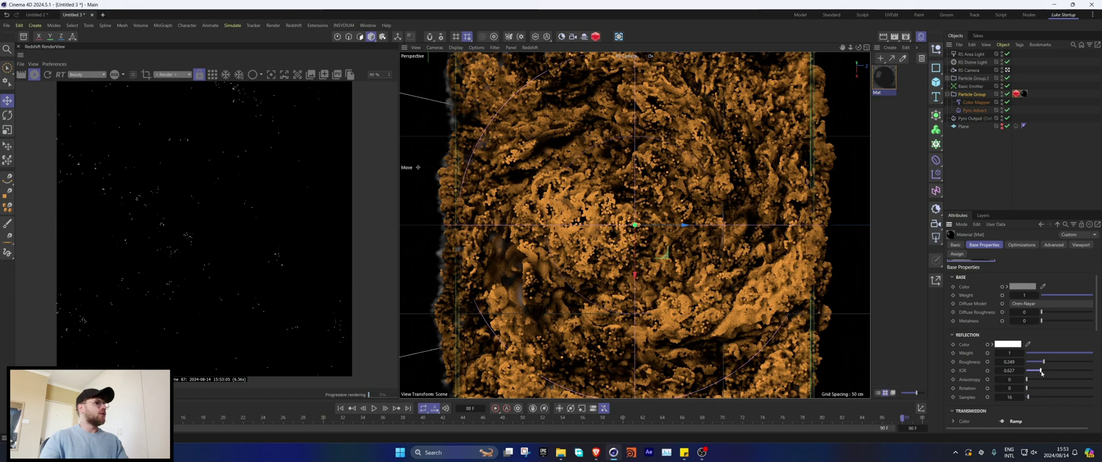
{"action": "left_click_drag", "start_coordinate": [1042, 372], "coordinate": [1040, 372]}
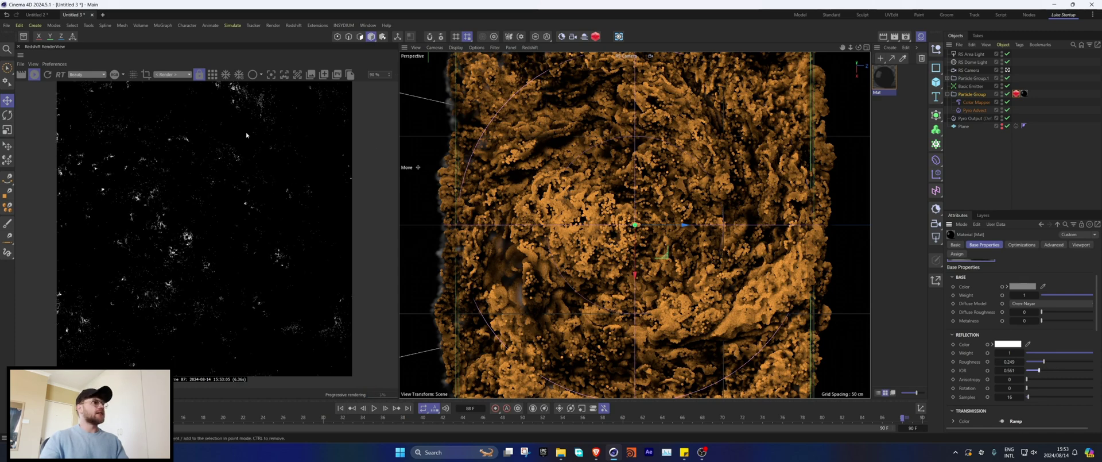
Step: Switch the area light's color mode to Temperature and set it to 25000
{"action": "left_click", "coordinate": [972, 55]}
{"action": "left_click", "coordinate": [1026, 308]}
{"action": "left_click", "coordinate": [1023, 326]}
{"action": "left_click_drag", "start_coordinate": [1039, 332], "coordinate": [1092, 332]}
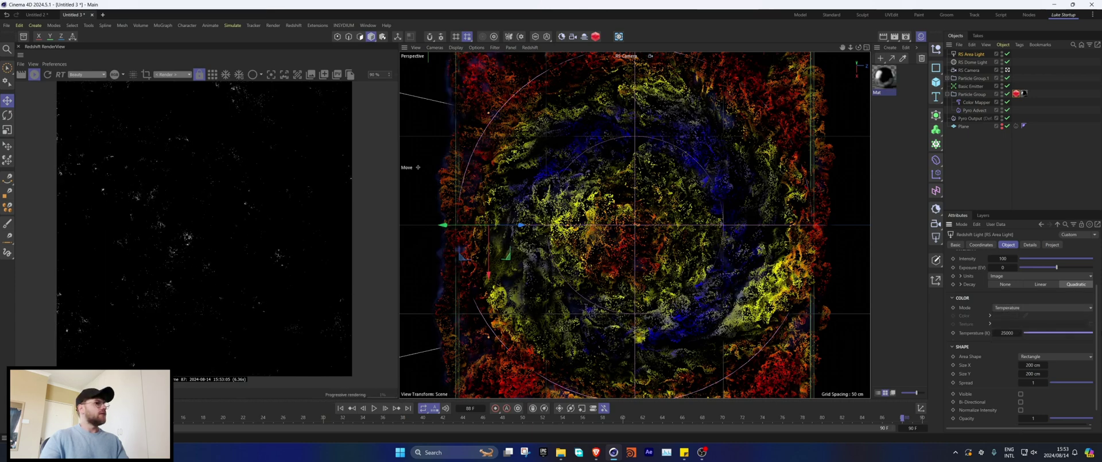
Step: Disconnect the Ramp from the particle material's transmission color and set the RS Standard node's reflection IOR to about 0.729
{"action": "double_click", "coordinate": [885, 84]}
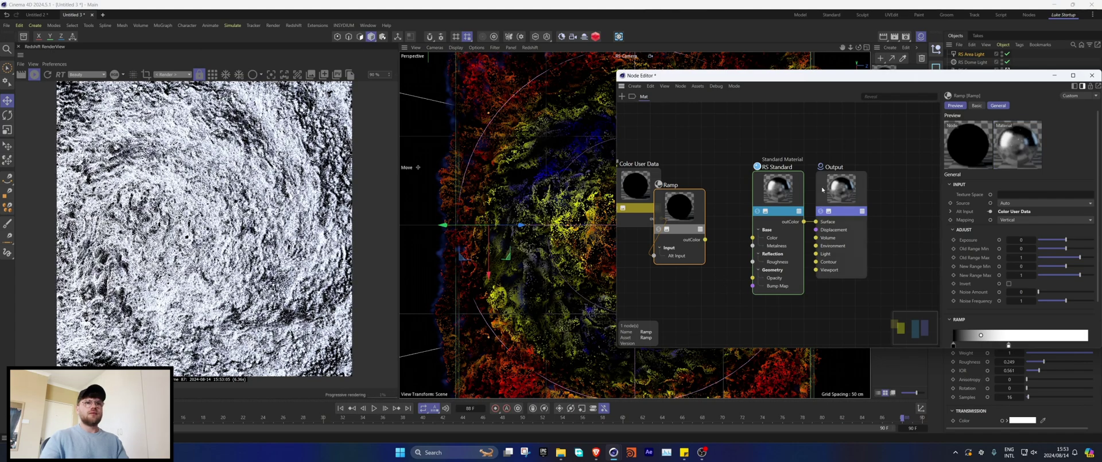
{"action": "left_click", "coordinate": [778, 190]}
{"action": "scroll", "coordinate": [1039, 315], "scroll_direction": "down", "scroll_amount": 2}
{"action": "left_click_drag", "start_coordinate": [1066, 229], "coordinate": [1040, 230]}
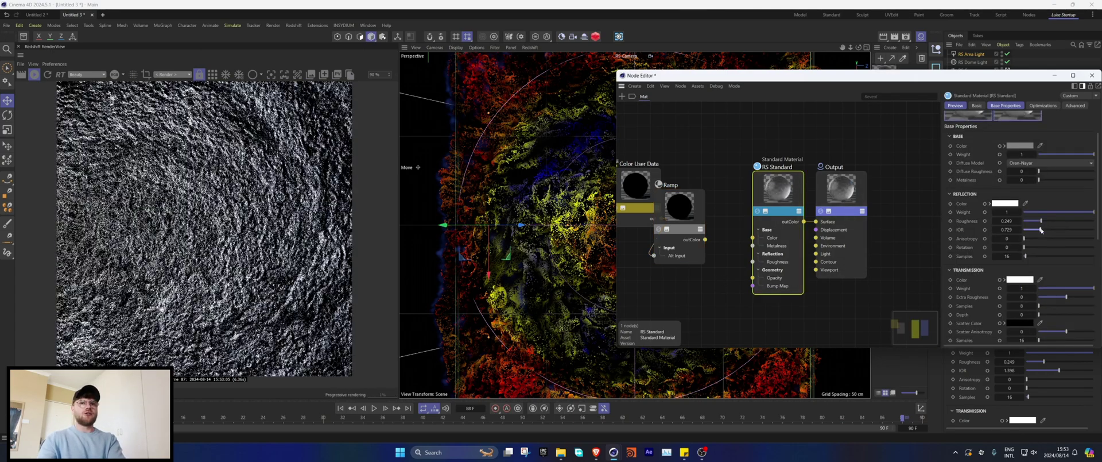
Step: Space out the Color User Data node, then reconnect the Ramp output to the RS Standard node's transmission color
{"action": "left_click_drag", "start_coordinate": [643, 196], "coordinate": [621, 214]}
{"action": "left_click_drag", "start_coordinate": [705, 239], "coordinate": [758, 271]}
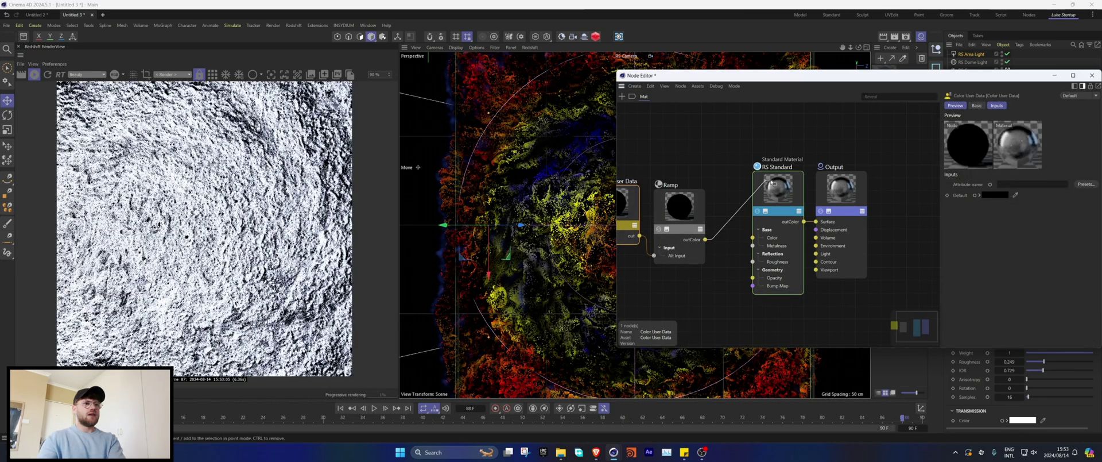
{"action": "left_click_drag", "start_coordinate": [771, 182], "coordinate": [774, 189]}
{"action": "mouse_move", "coordinate": [815, 222]}
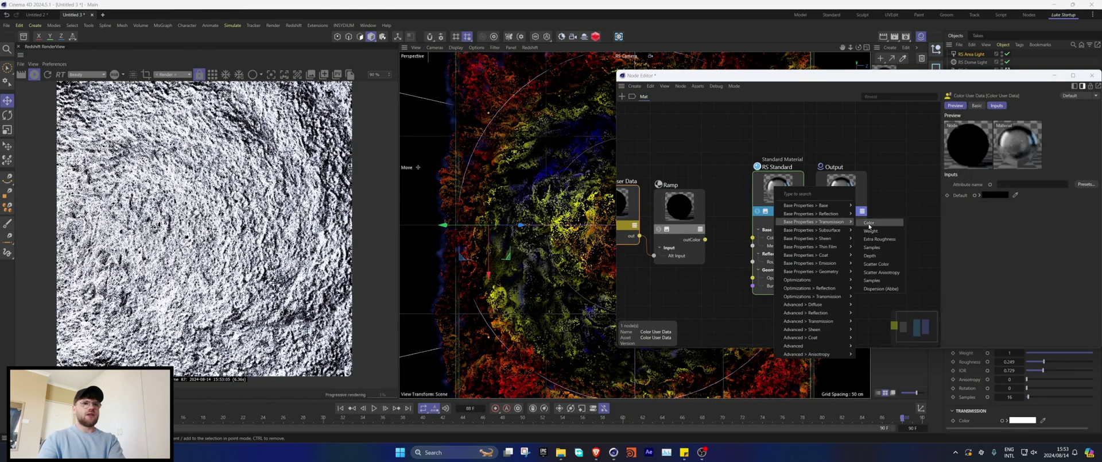
{"action": "left_click", "coordinate": [869, 223]}
{"action": "left_click", "coordinate": [1054, 75]}
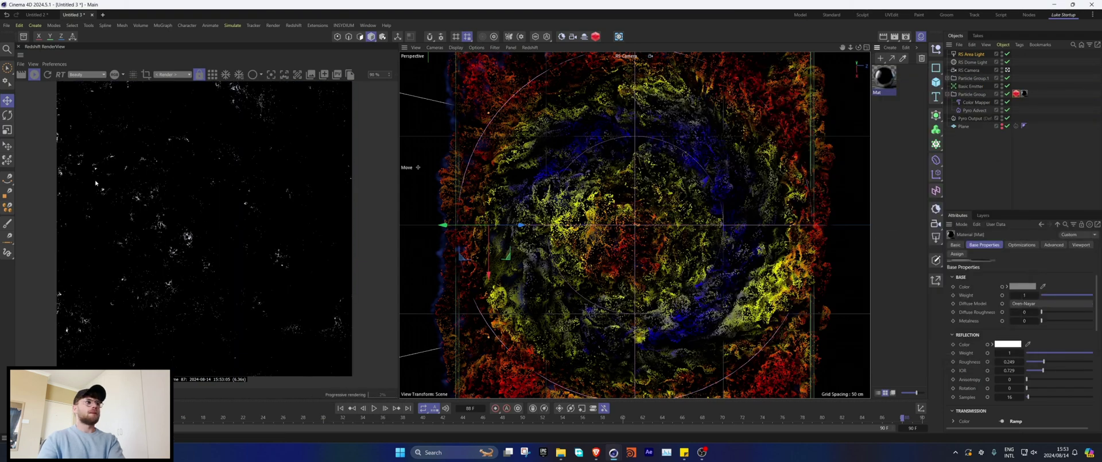
Step: Stop the live render, set the Color Mapper to extract the Y component of Velocity, and replay the simulation
{"action": "left_click", "coordinate": [47, 76]}
{"action": "left_click", "coordinate": [974, 103]}
{"action": "left_click", "coordinate": [999, 282]}
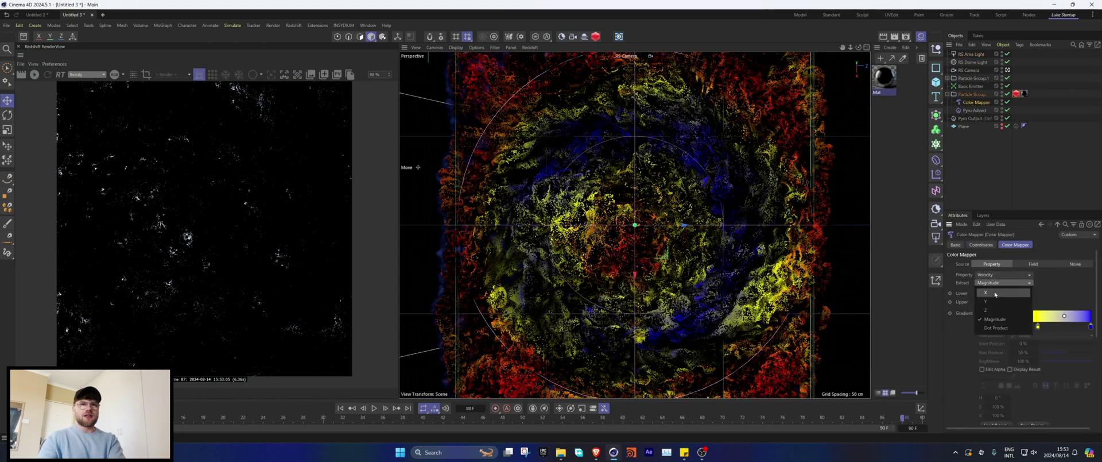
{"action": "left_click", "coordinate": [997, 301]}
{"action": "left_click", "coordinate": [375, 407]}
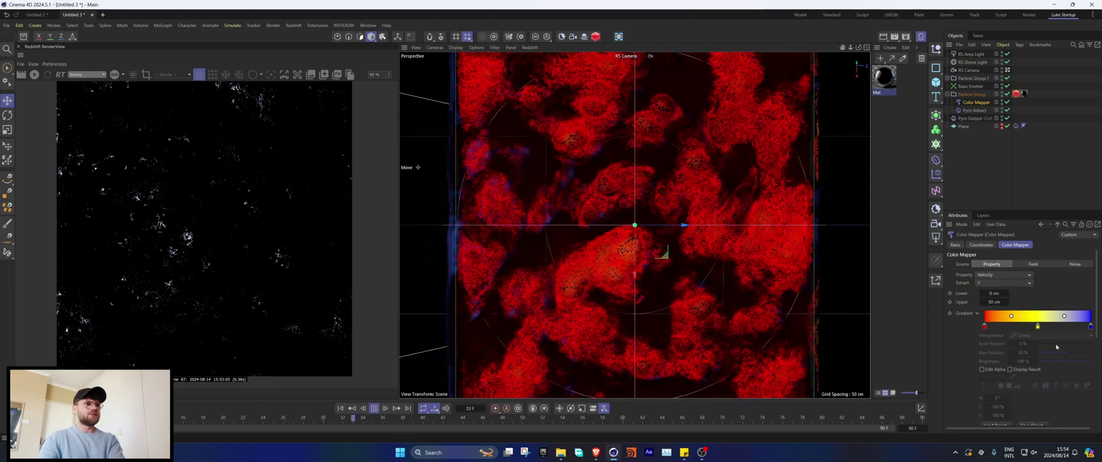
Step: Set the Color Mapper's upper limit to 10 cm and restart the Redshift live render at frame 72
{"action": "left_click", "coordinate": [995, 302]}
{"action": "type", "text": "10"}
{"action": "key", "text": "Return"}
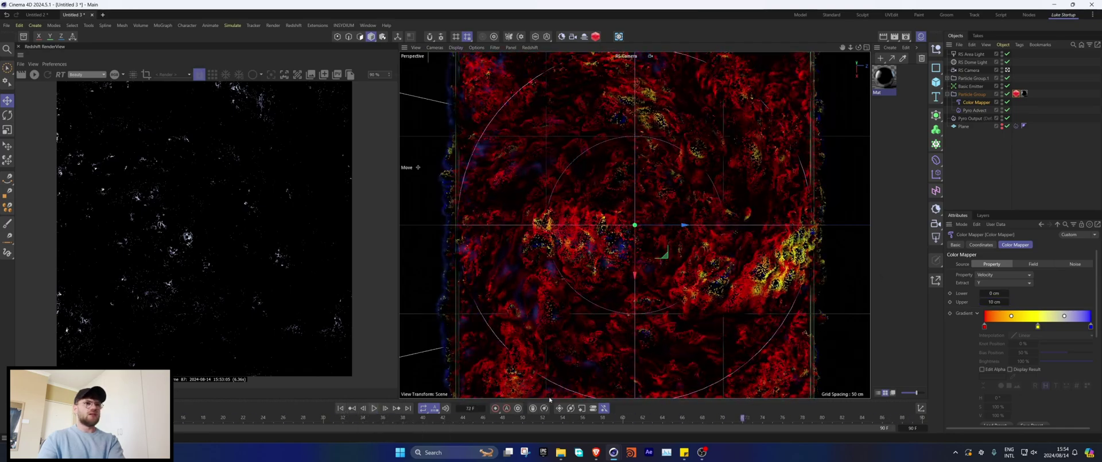
{"action": "left_click", "coordinate": [34, 75]}
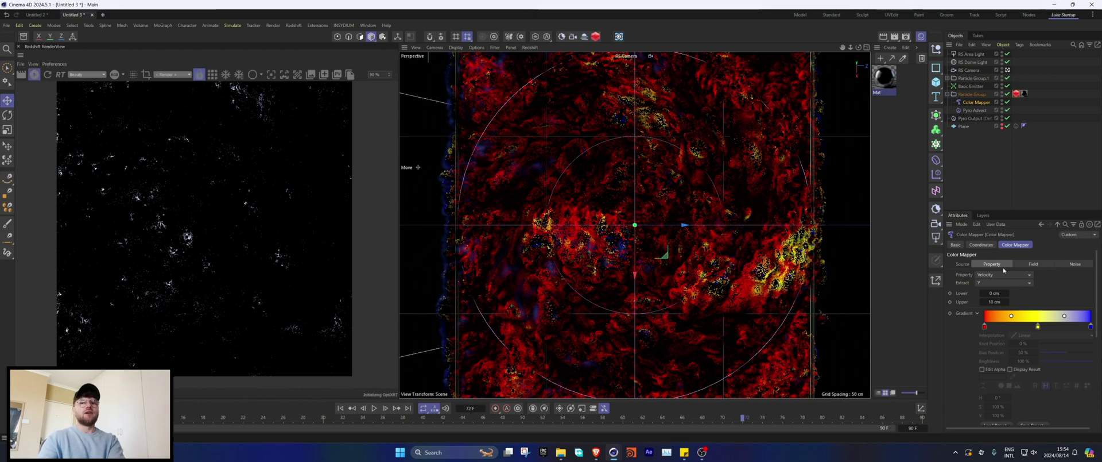
Step: Open the particle material's nodes and move the Ramp's white knot to about 17.86 %
{"action": "double_click", "coordinate": [890, 83]}
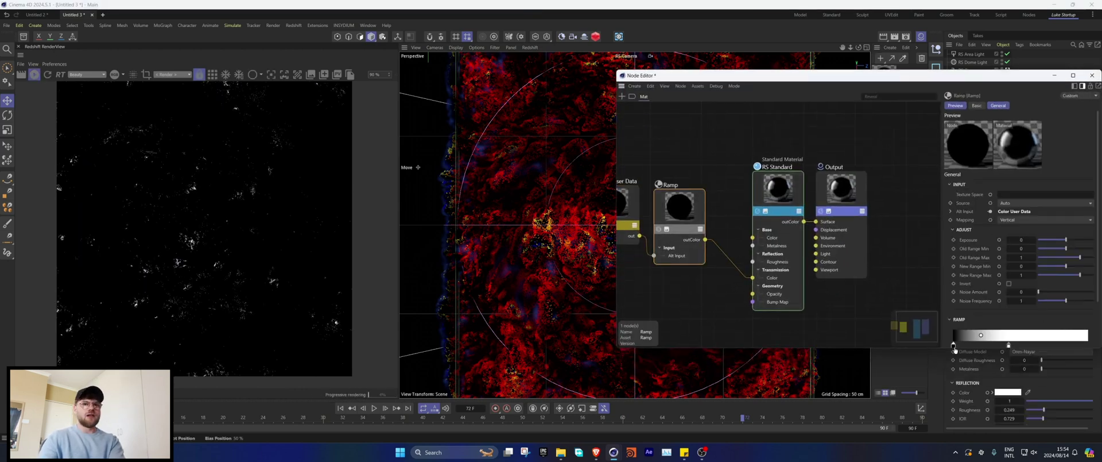
{"action": "left_click_drag", "start_coordinate": [1008, 344], "coordinate": [977, 343]}
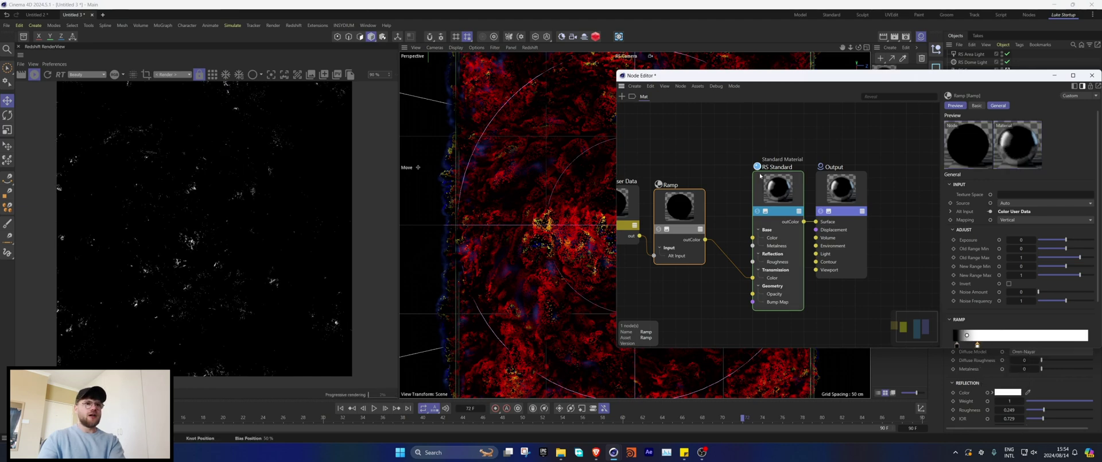
{"action": "left_click", "coordinate": [917, 255]}
{"action": "scroll", "coordinate": [997, 281], "scroll_direction": "down", "scroll_amount": 3}
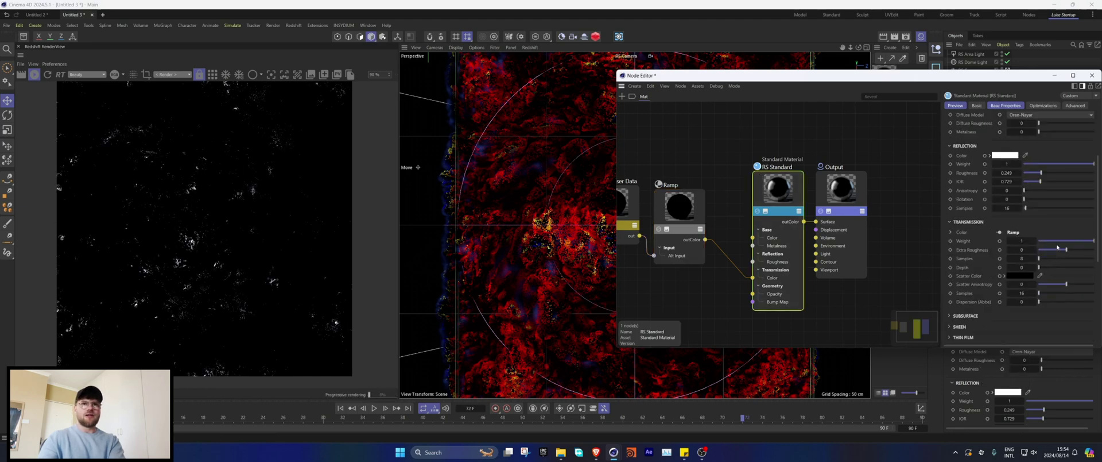
{"action": "left_click", "coordinate": [698, 219]}
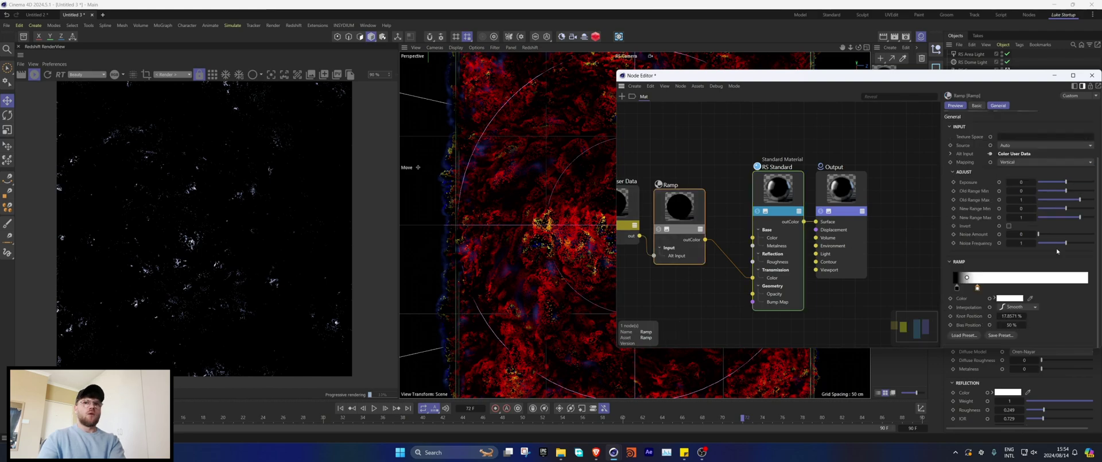
Step: Try reversing the Ramp by moving its black knot past the white one to about 67.56 %, and return it to the start
{"action": "left_click_drag", "start_coordinate": [970, 288], "coordinate": [1044, 290]}
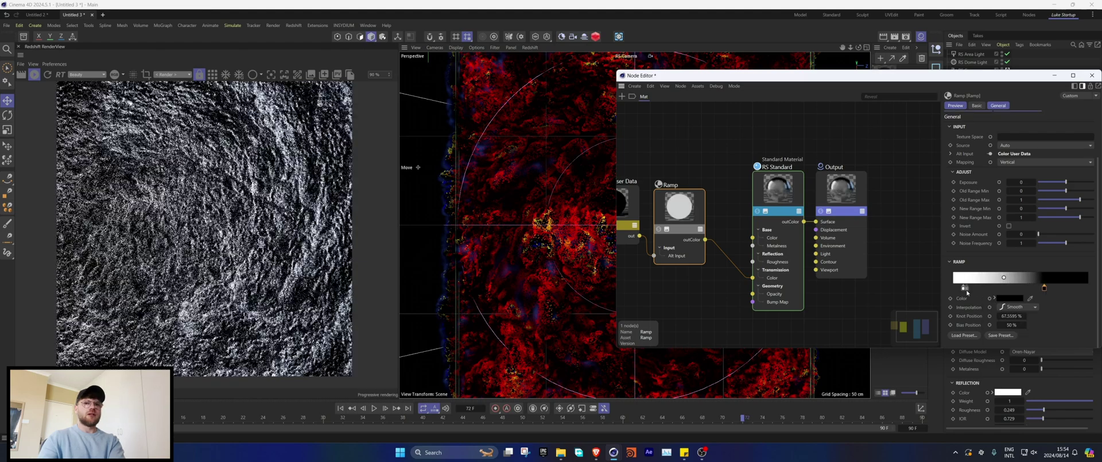
{"action": "mouse_move", "coordinate": [963, 287]}
{"action": "left_mouse_down"}
{"action": "mouse_move", "coordinate": [1030, 289]}
{"action": "mouse_move", "coordinate": [954, 288]}
{"action": "left_mouse_up"}
{"action": "left_click_drag", "start_coordinate": [1031, 289], "coordinate": [952, 289]}
Step: Space the Ramp node away from the Color User Data node and set the latter's attribute name to the RSPColor preset
{"action": "left_click_drag", "start_coordinate": [682, 214], "coordinate": [695, 210]}
{"action": "left_click", "coordinate": [628, 205]}
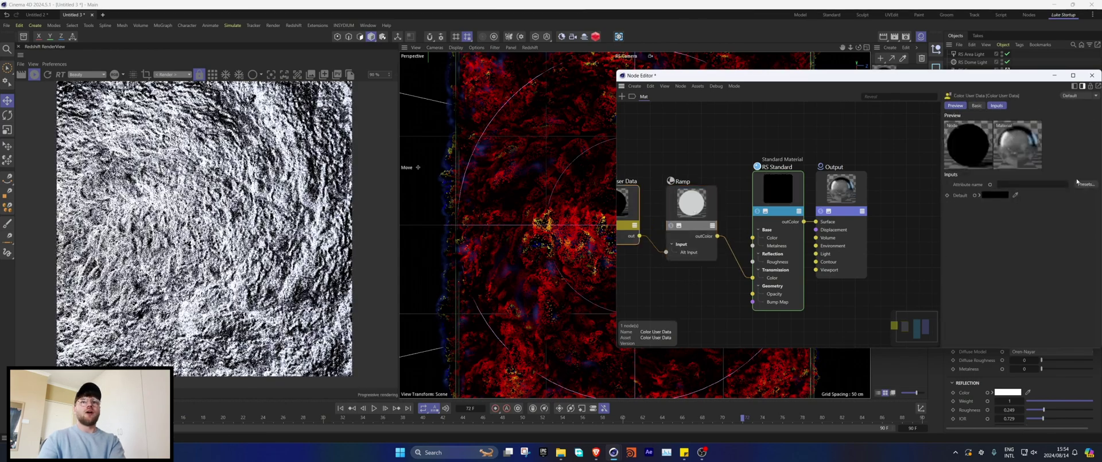
{"action": "left_click", "coordinate": [1087, 185]}
{"action": "left_click", "coordinate": [1024, 234]}
{"action": "left_click", "coordinate": [1078, 184]}
{"action": "mouse_move", "coordinate": [1064, 212]}
{"action": "left_click", "coordinate": [1018, 214]}
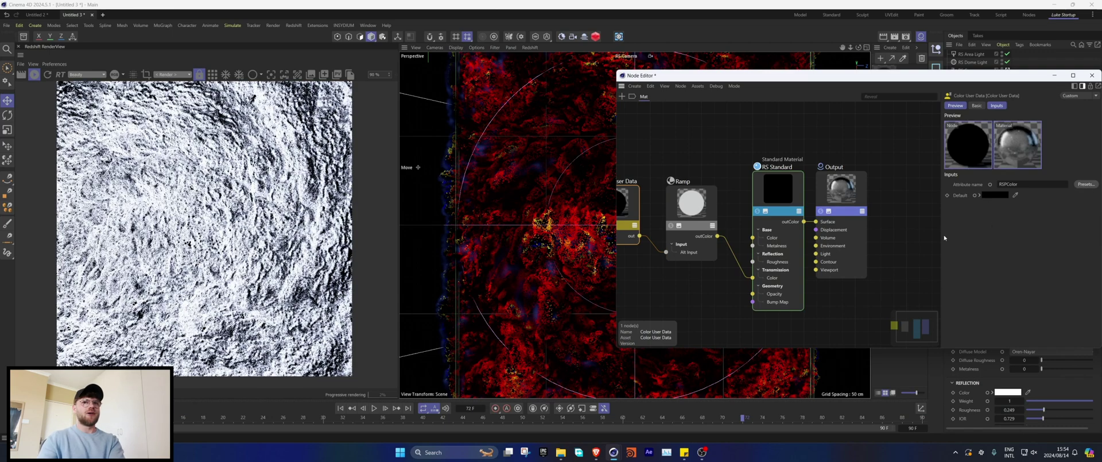
Step: Shift the Ramp's black and white knots inward to form a narrow black-to-white transition, and close the node editor
{"action": "left_click", "coordinate": [690, 213]}
{"action": "left_click_drag", "start_coordinate": [954, 346], "coordinate": [967, 346]}
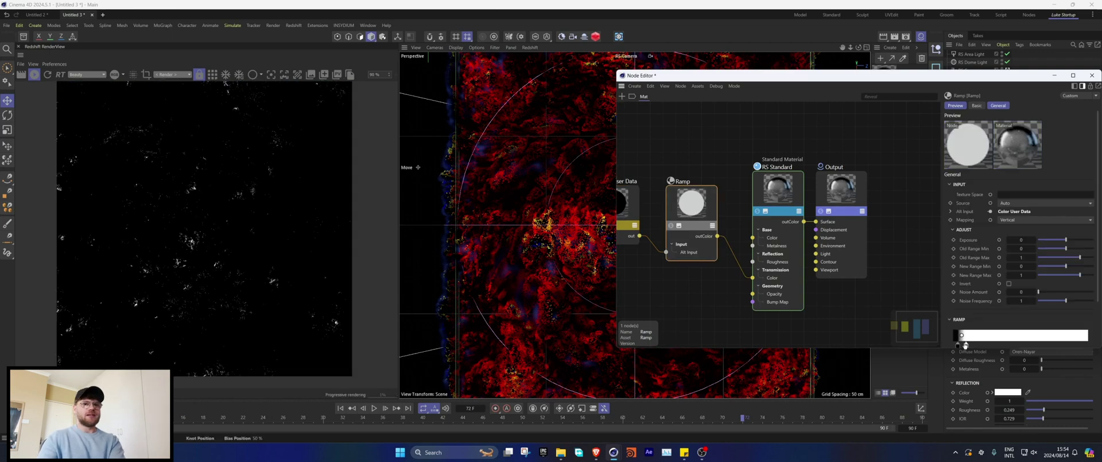
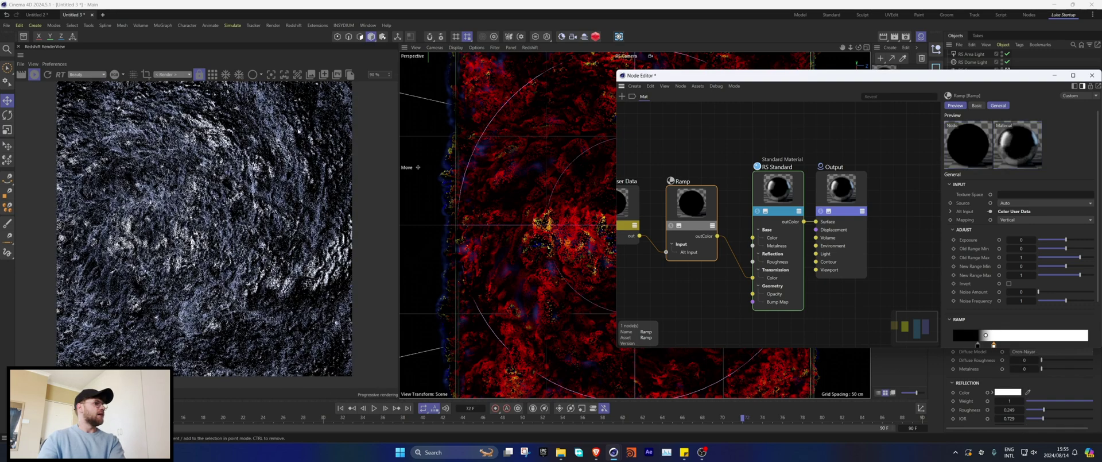
{"action": "scroll", "coordinate": [147, 233], "scroll_direction": "down", "scroll_amount": 1}
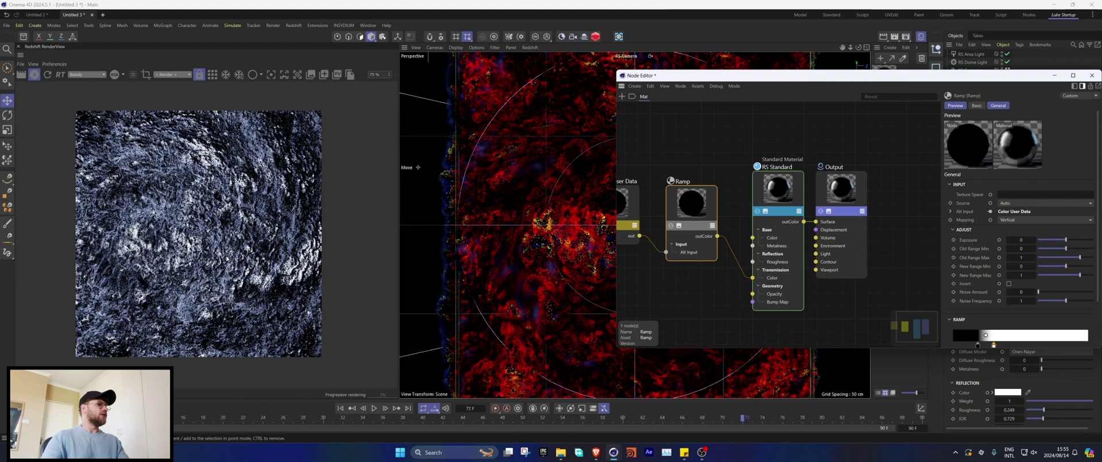
{"action": "left_click", "coordinate": [1091, 75]}
Step: Set the RS Area Light's intensity to about 28.99
{"action": "scroll", "coordinate": [197, 247], "scroll_direction": "up", "scroll_amount": 1}
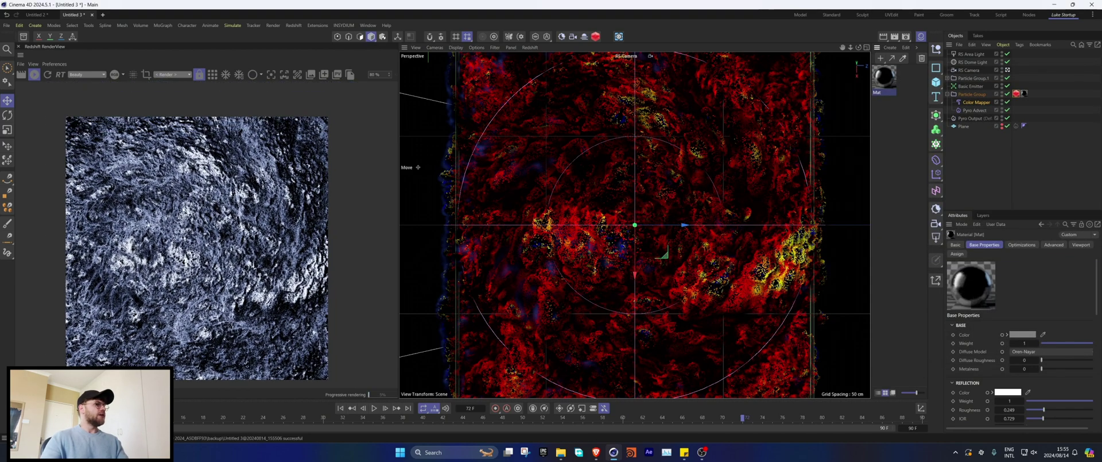
{"action": "middle_click_drag", "start_coordinate": [197, 247], "coordinate": [208, 237]}
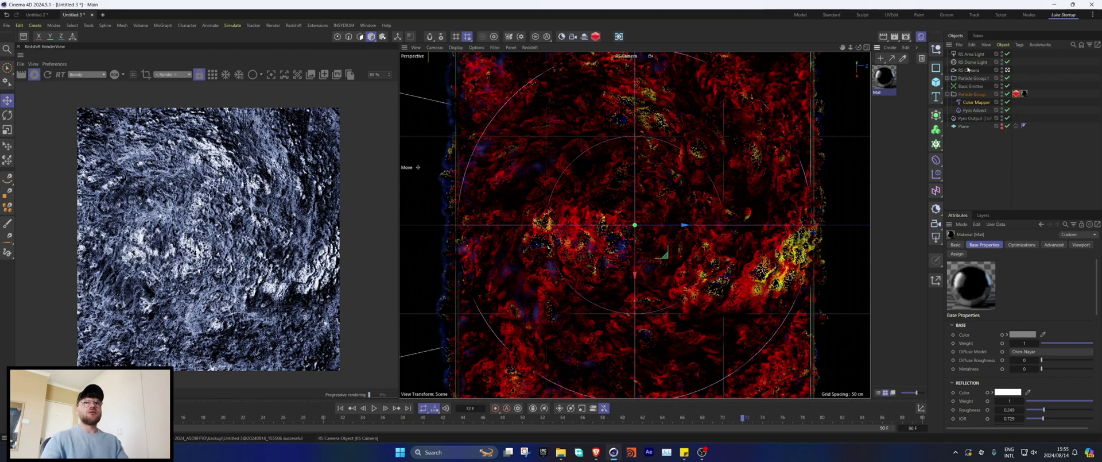
{"action": "left_click", "coordinate": [971, 54]}
{"action": "left_click_drag", "start_coordinate": [1044, 307], "coordinate": [1040, 308]}
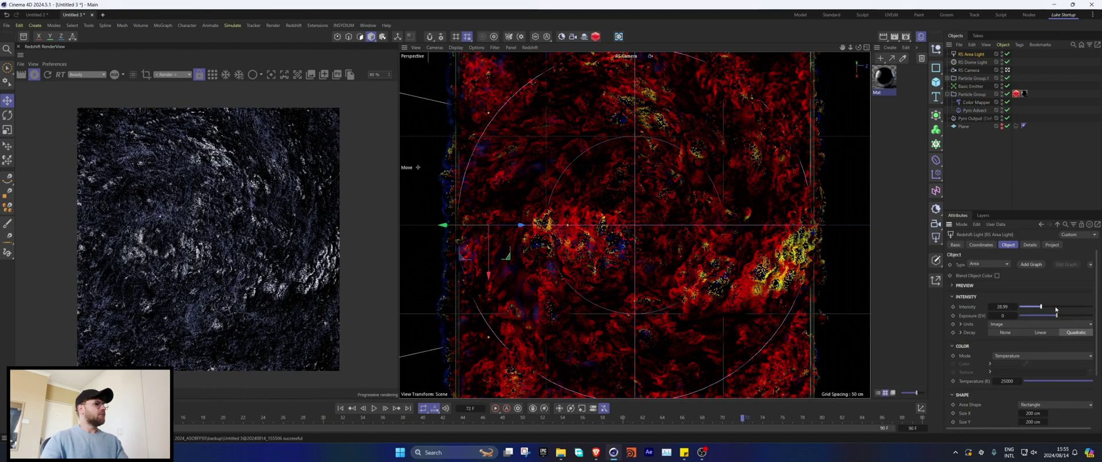
Step: Reopen the particle material, fine-tune the Ramp knots for a slightly sharper black-to-white transition, and close the node editor
{"action": "double_click", "coordinate": [887, 96]}
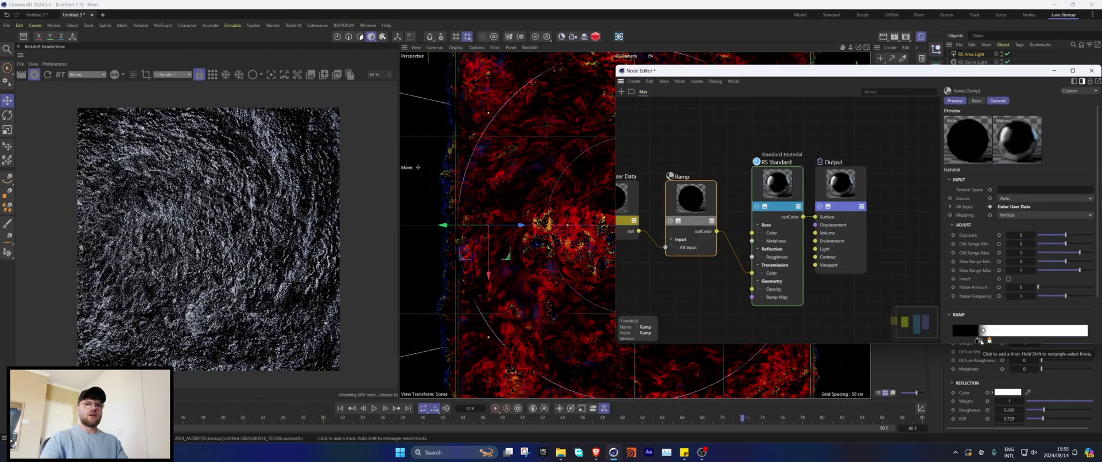
{"action": "left_click_drag", "start_coordinate": [977, 341], "coordinate": [978, 341]}
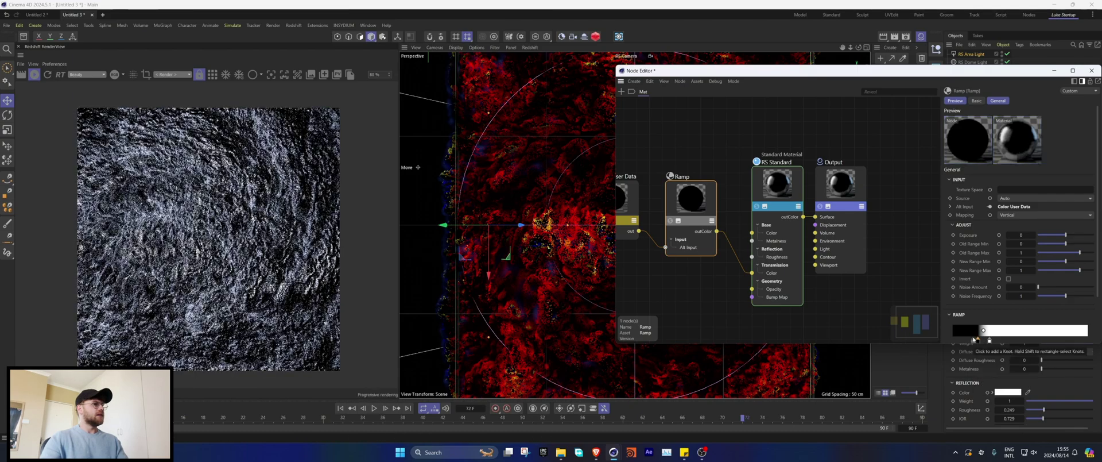
{"action": "left_click", "coordinate": [1094, 69]}
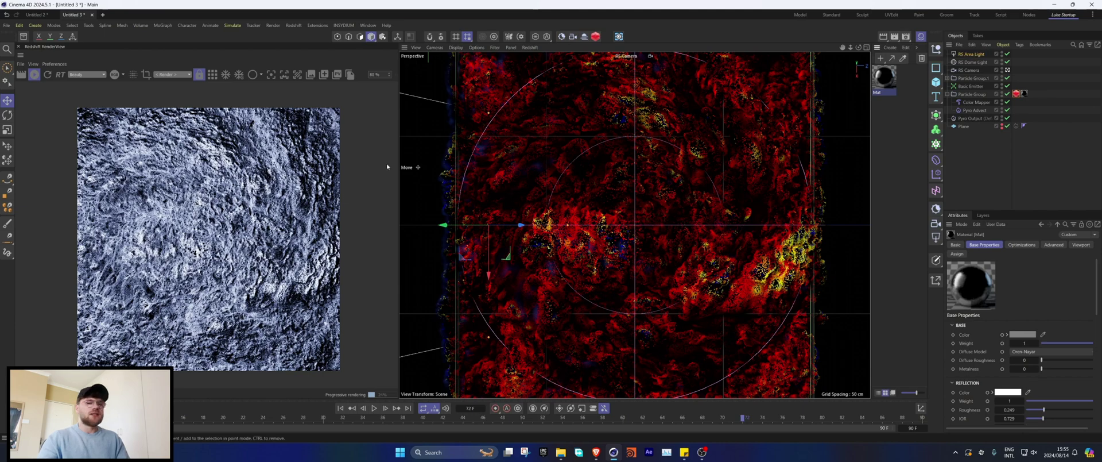
Step: Enable Motion Blur and Deformation Blur in the advanced Redshift render settings
{"action": "left_click", "coordinate": [907, 37]}
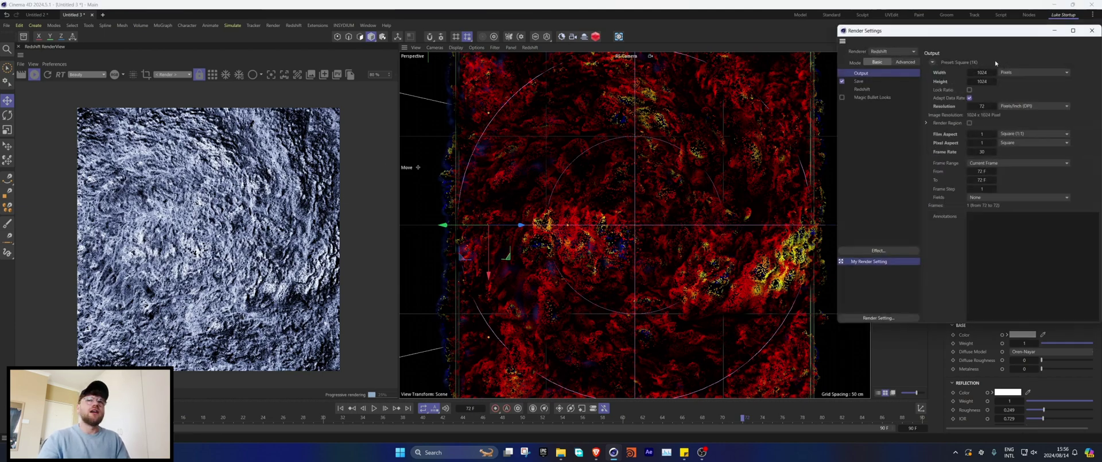
{"action": "left_click_drag", "start_coordinate": [996, 34], "coordinate": [705, 79]}
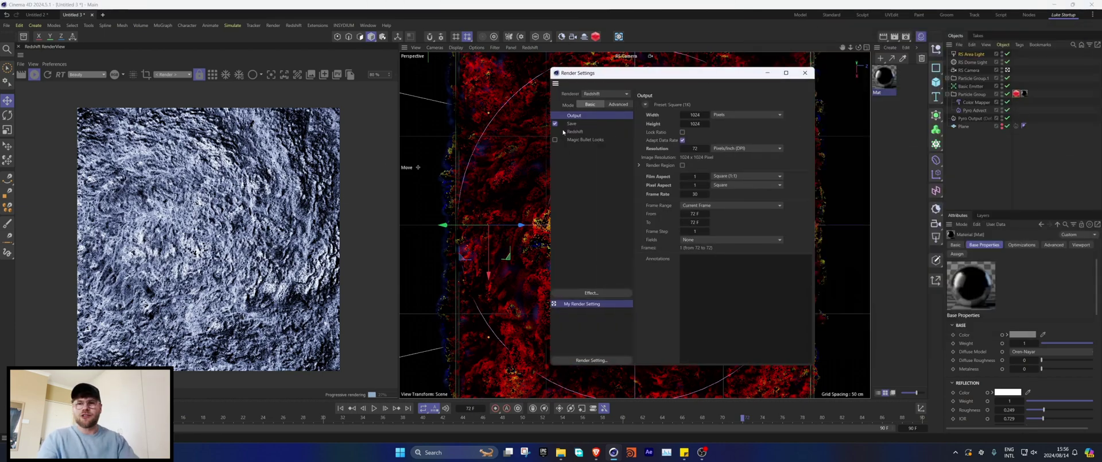
{"action": "left_click", "coordinate": [575, 131]}
{"action": "left_click", "coordinate": [618, 104]}
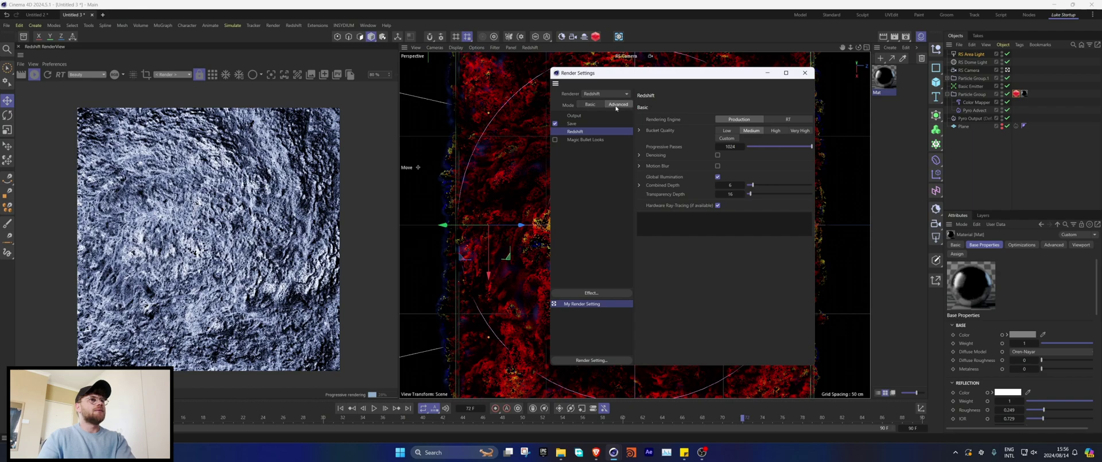
{"action": "left_click", "coordinate": [688, 106]}
{"action": "left_click", "coordinate": [691, 136]}
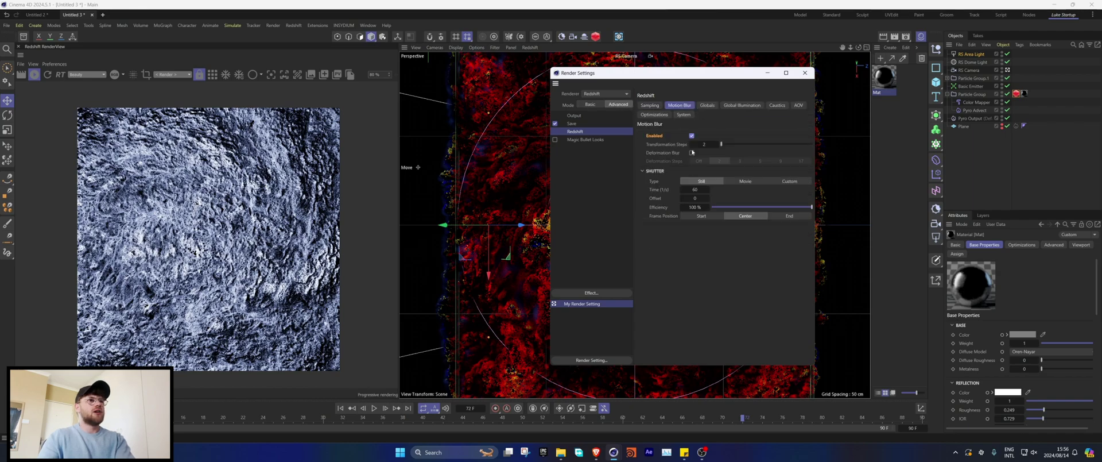
{"action": "left_click", "coordinate": [692, 152]}
Step: Set the motion blur shutter type to Custom with an end of about 0.901 and a frame duration of 2
{"action": "left_click", "coordinate": [790, 181]}
{"action": "left_click_drag", "start_coordinate": [787, 207], "coordinate": [802, 207]}
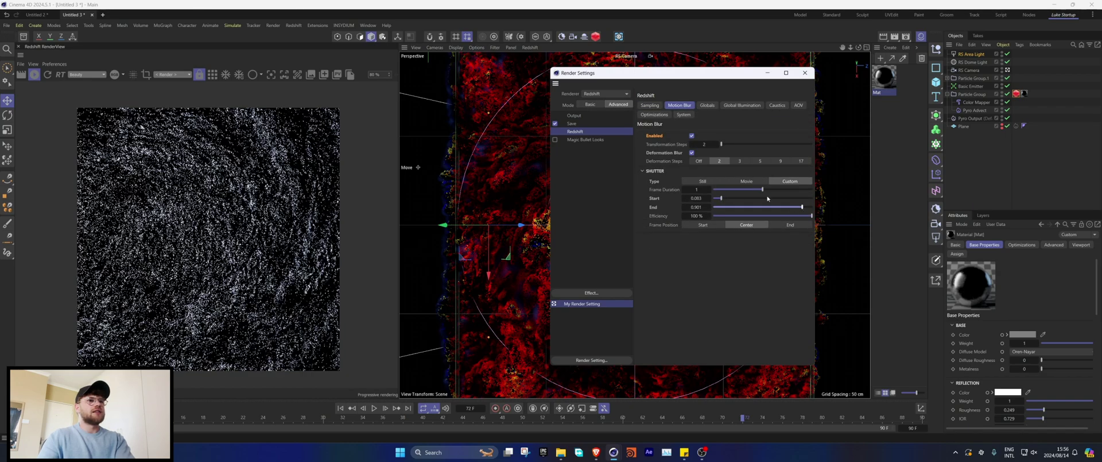
{"action": "left_click", "coordinate": [697, 189]}
{"action": "type", "text": "2"}
{"action": "key", "text": "Return"}
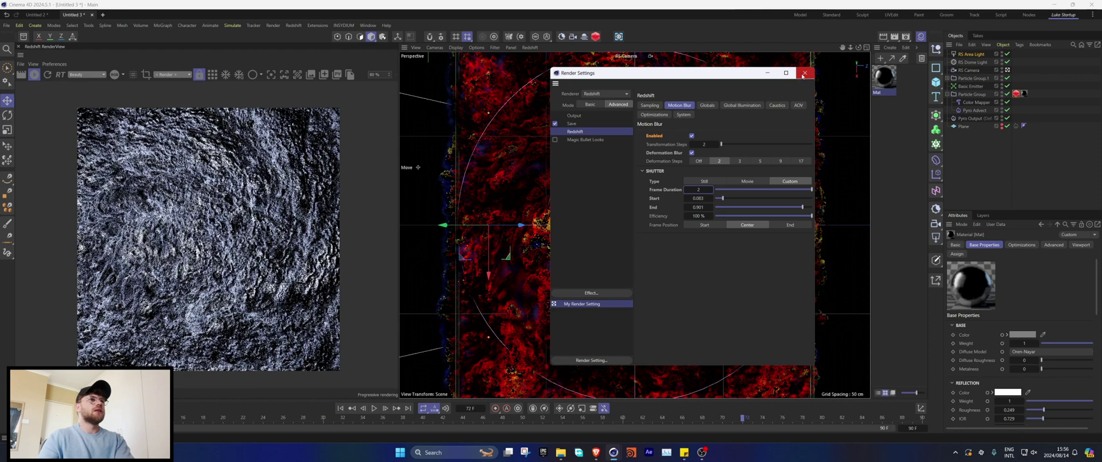
{"action": "left_click", "coordinate": [803, 73]}
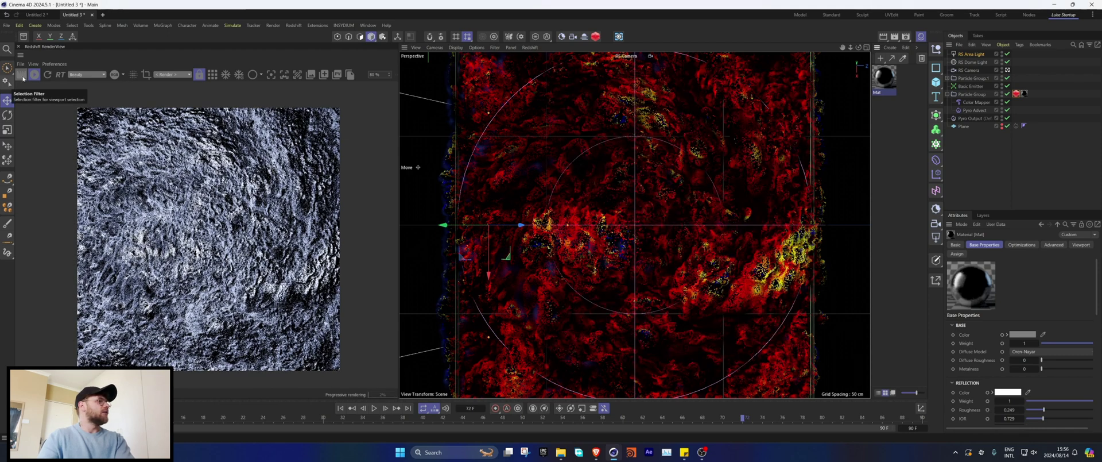
Step: Set the RS Area Light's intensity to about 25.8 and render a bucket frame in the Redshift RenderView
{"action": "left_click", "coordinate": [971, 54]}
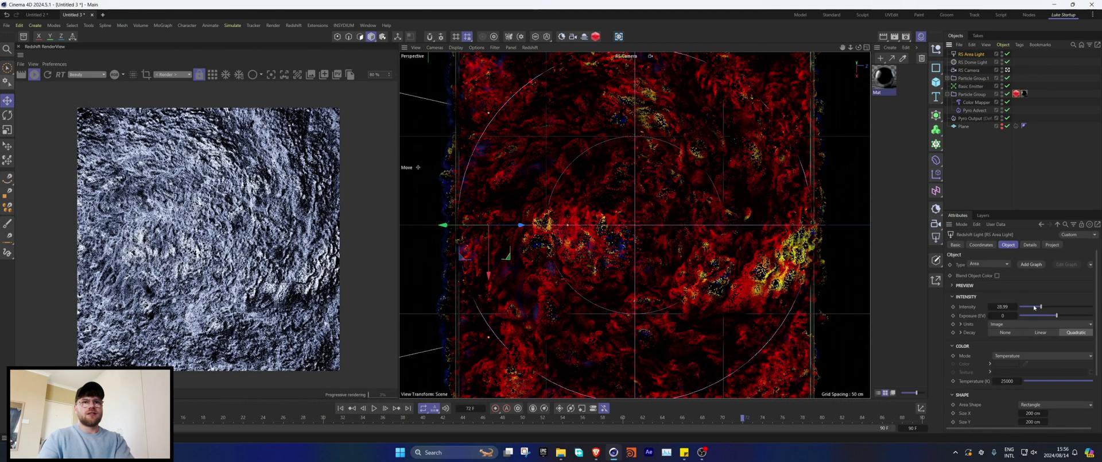
{"action": "left_click", "coordinate": [1033, 307]}
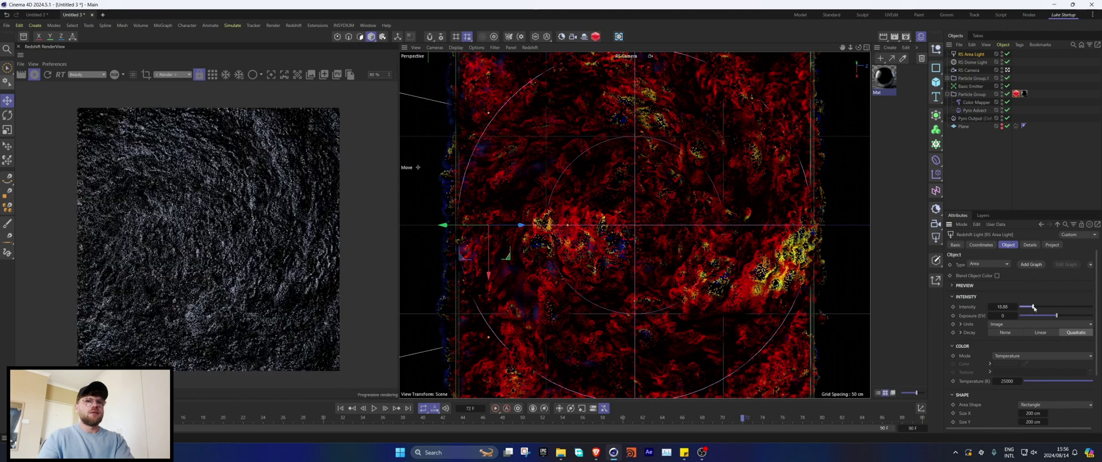
{"action": "left_click", "coordinate": [1040, 307]}
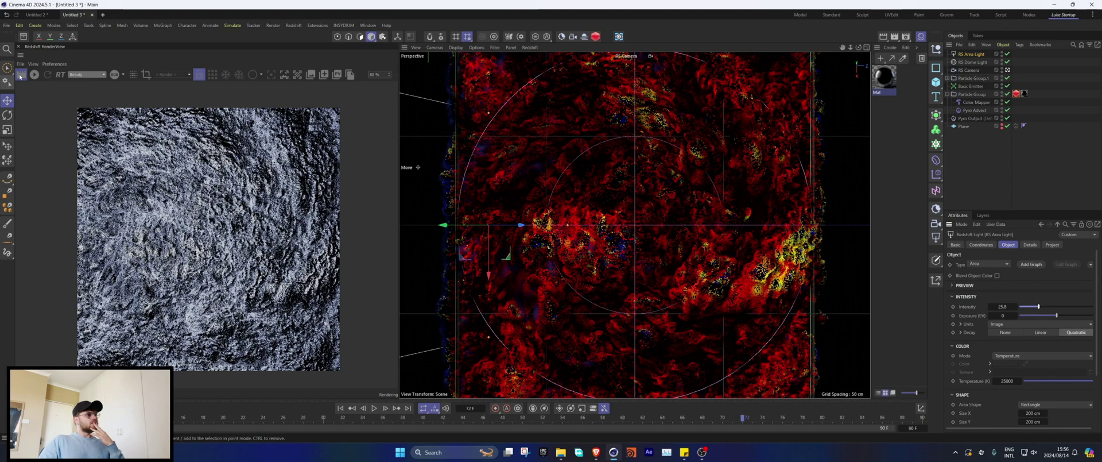
{"action": "left_click", "coordinate": [20, 75]}
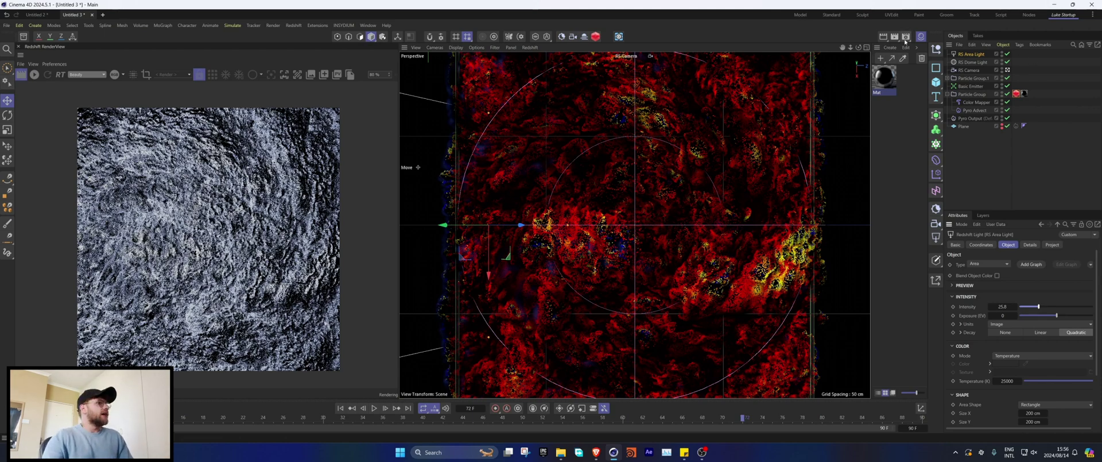
Step: Set the Redshift unified sampling threshold to 1 in the render settings
{"action": "left_click", "coordinate": [906, 36]}
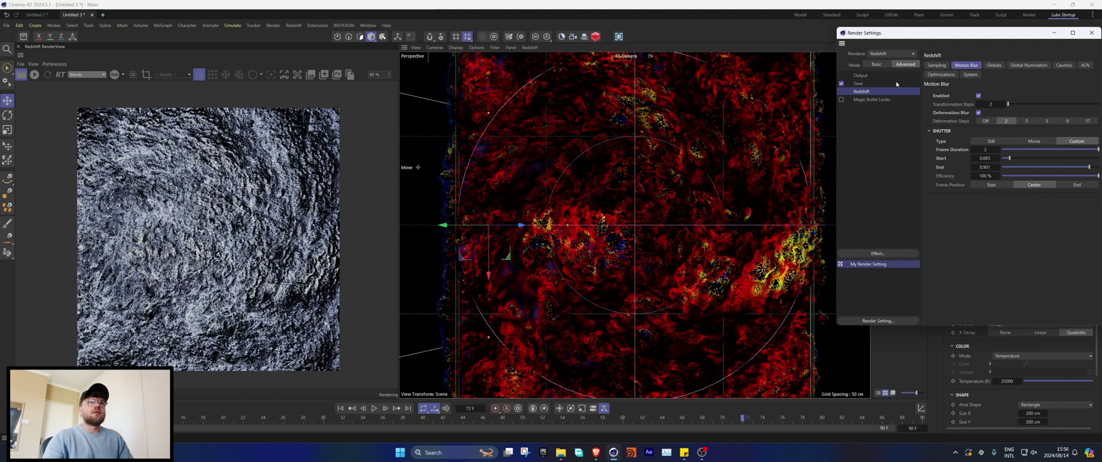
{"action": "left_click", "coordinate": [937, 65]}
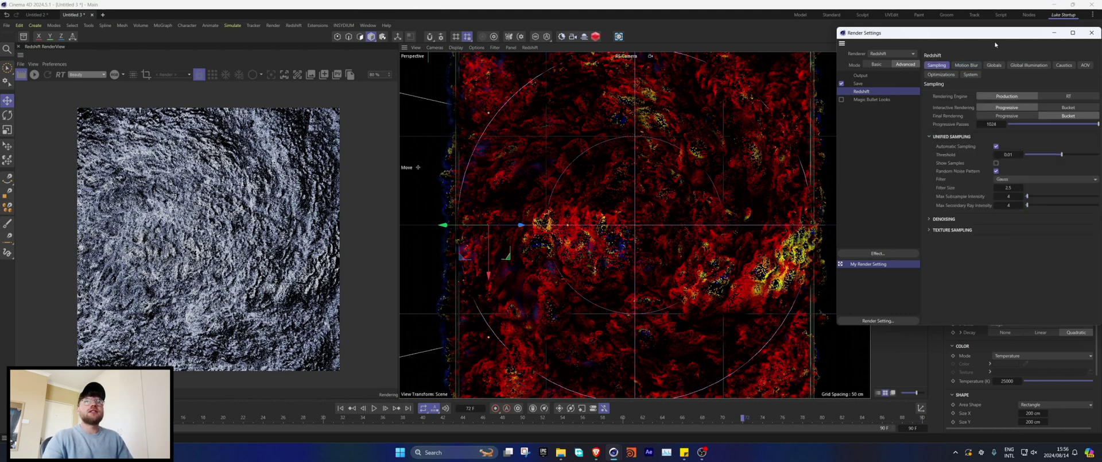
{"action": "left_click_drag", "start_coordinate": [996, 33], "coordinate": [867, 46]}
{"action": "left_click", "coordinate": [880, 168]}
{"action": "type", "text": "1"}
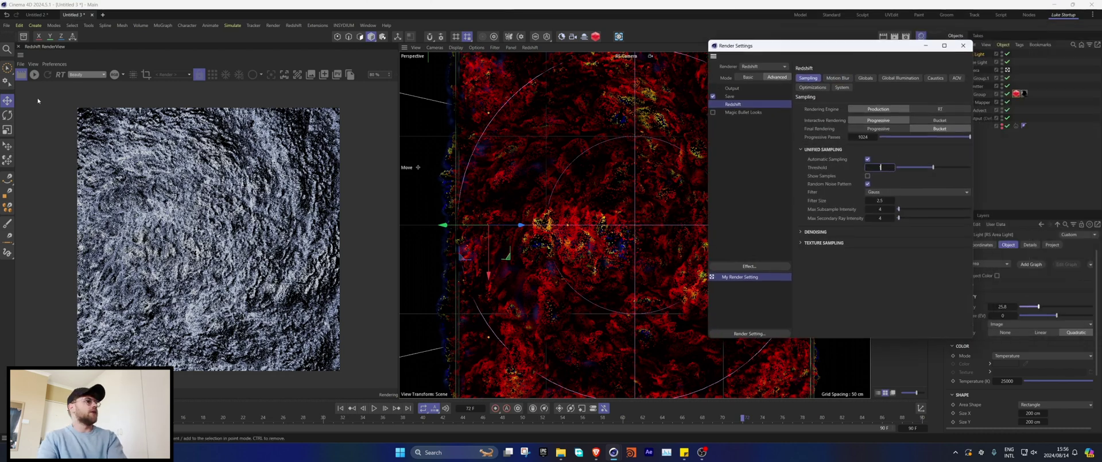
{"action": "type", "text": "1"}
{"action": "key", "text": "Return"}
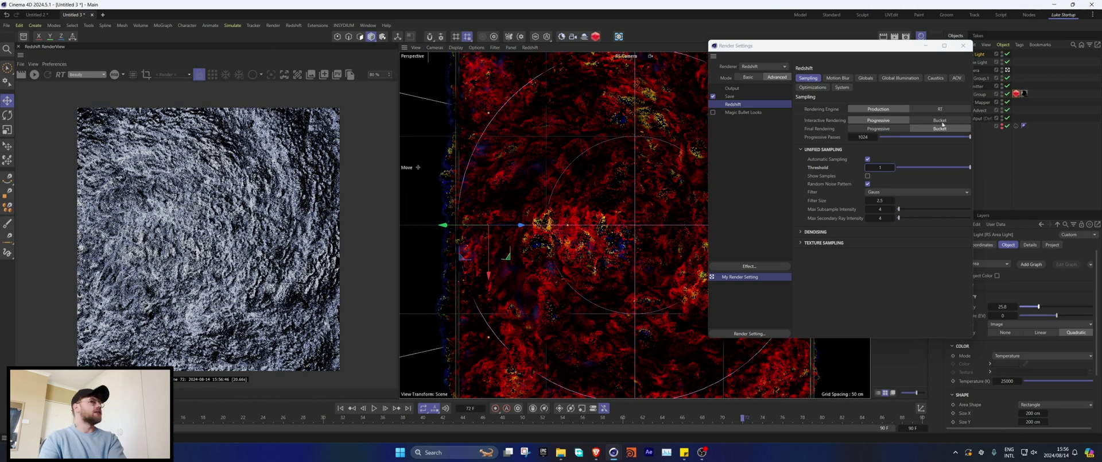
Step: Set the secondary global illumination engine to Brute Force
{"action": "left_click", "coordinate": [900, 77]}
{"action": "left_click", "coordinate": [878, 133]}
{"action": "left_click", "coordinate": [881, 143]}
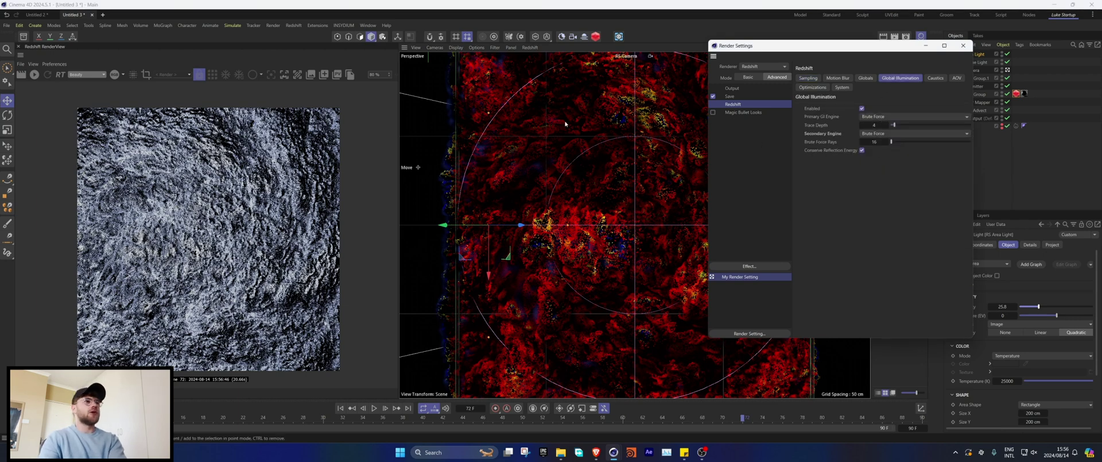
Step: Set the Redshift bucket size to 512, close the render settings, and start a new bucket render
{"action": "left_click", "coordinate": [842, 88]}
{"action": "left_click", "coordinate": [954, 207]}
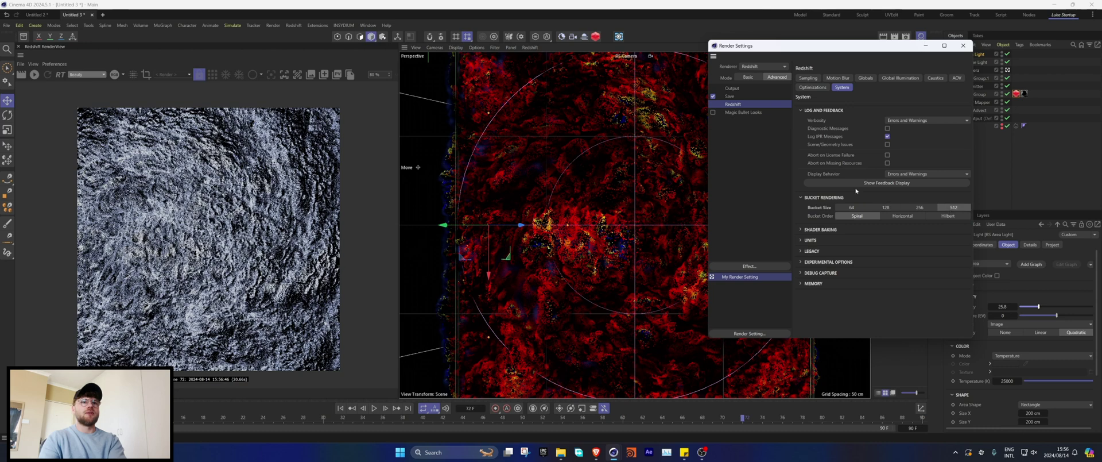
{"action": "left_click", "coordinate": [970, 46]}
{"action": "left_click", "coordinate": [21, 75]}
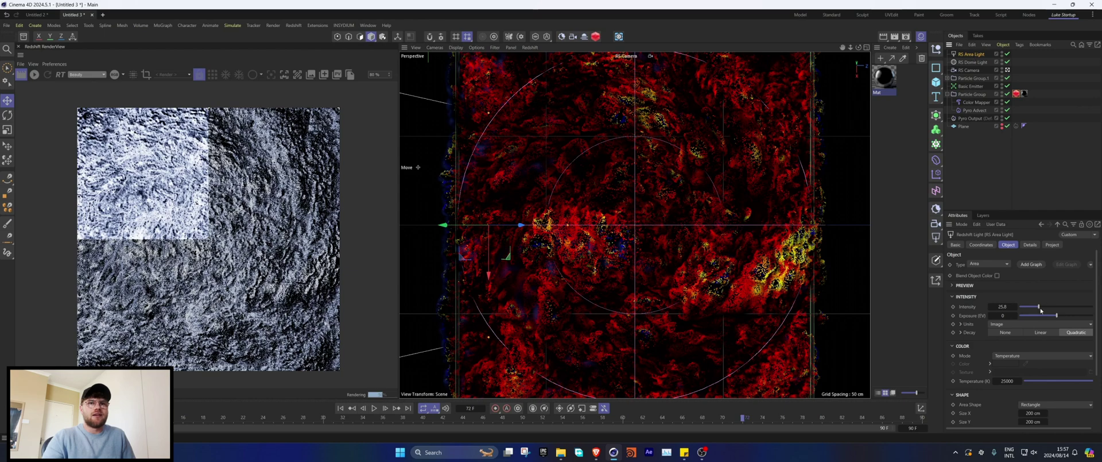
Step: Reduce the RS Area Light's intensity to about 16.22
{"action": "left_click_drag", "start_coordinate": [1032, 309], "coordinate": [1030, 308]}
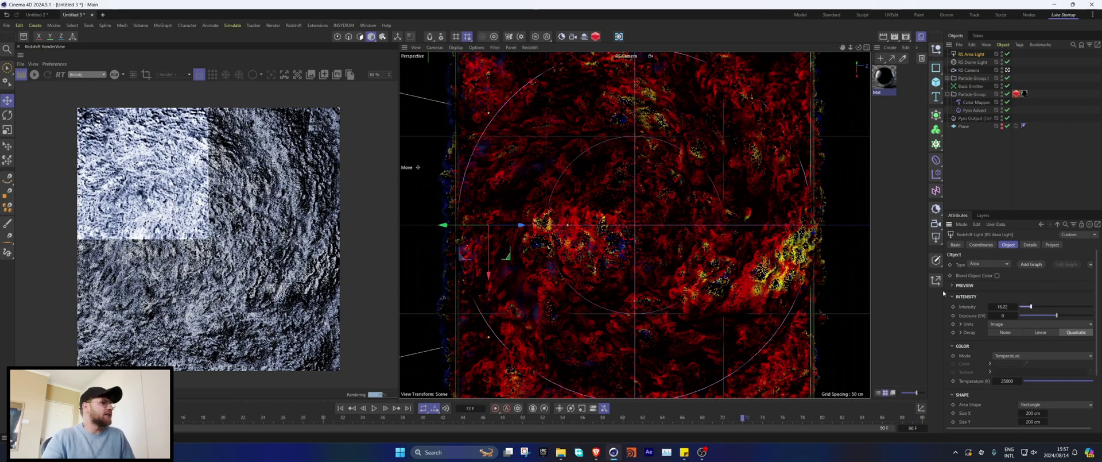
{"action": "scroll", "coordinate": [213, 198], "scroll_direction": "up", "scroll_amount": 2}
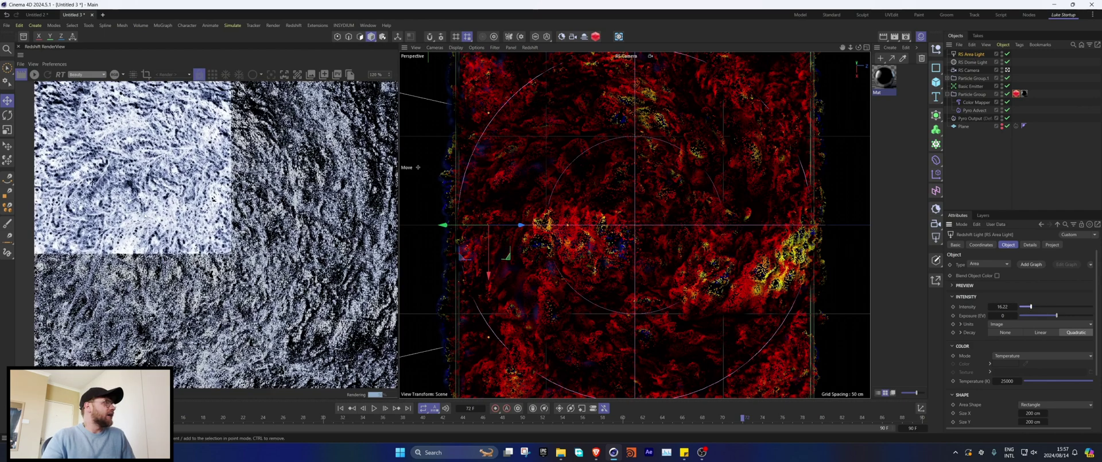
{"action": "scroll", "coordinate": [213, 198], "scroll_direction": "down", "scroll_amount": 2}
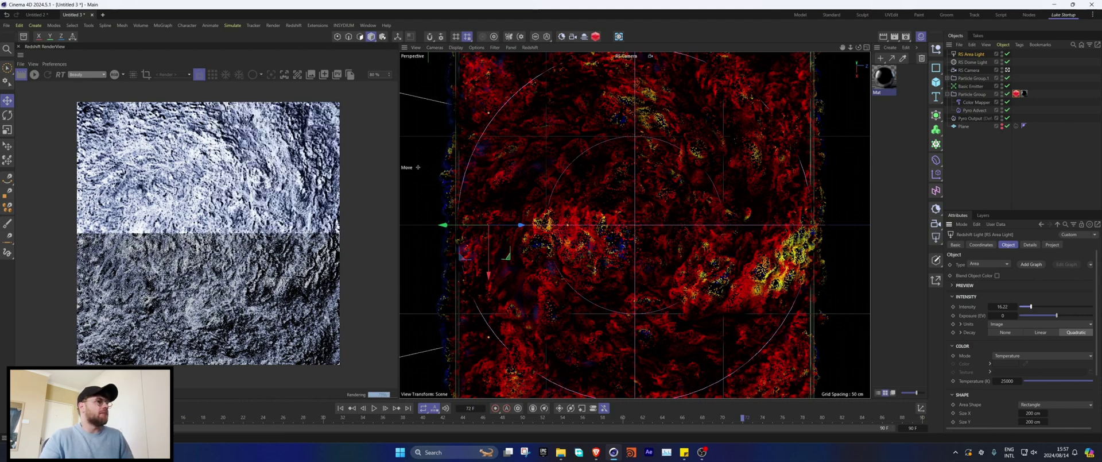
{"action": "left_click", "coordinate": [965, 71]}
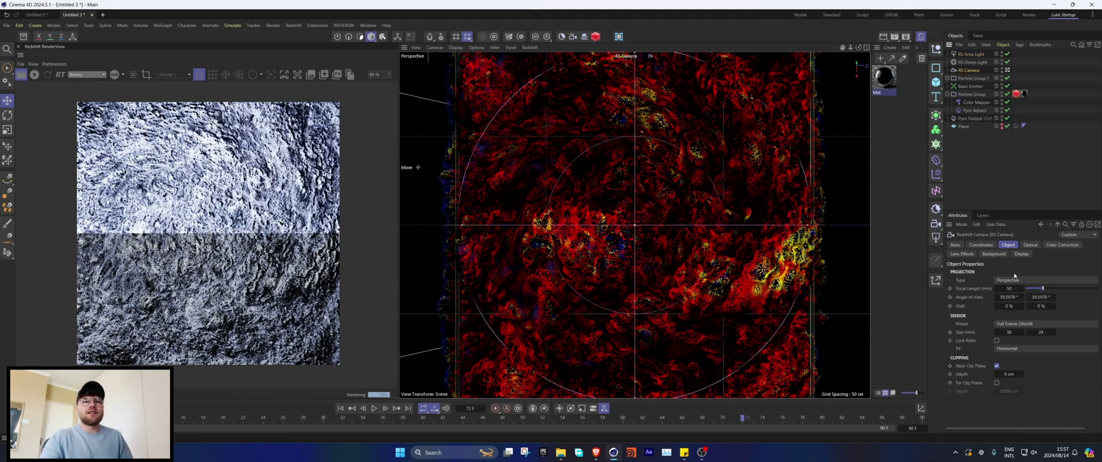
{"action": "left_click", "coordinate": [969, 54]}
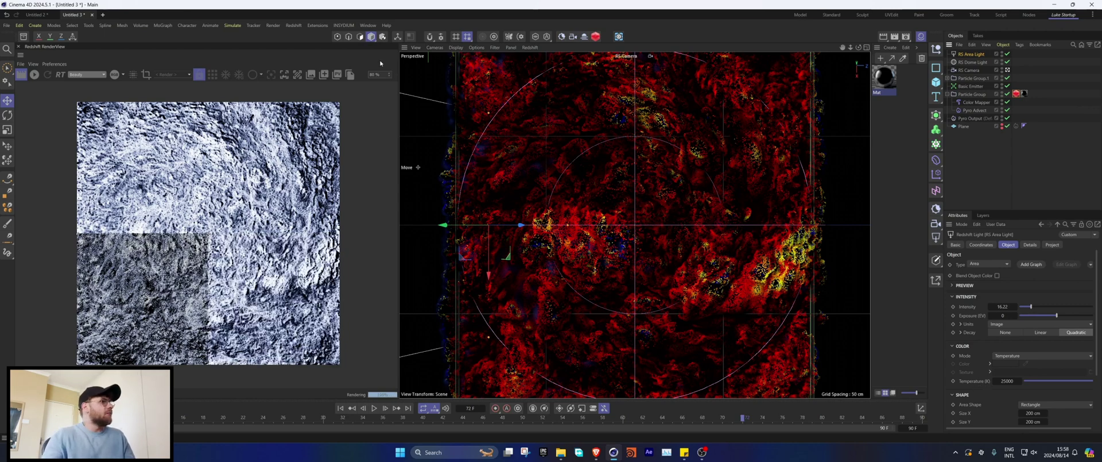
Step: Enable Color Controls in the Redshift RenderView settings and set the contrast to 0.1
{"action": "left_click", "coordinate": [395, 74]}
{"action": "left_click", "coordinate": [60, 88]}
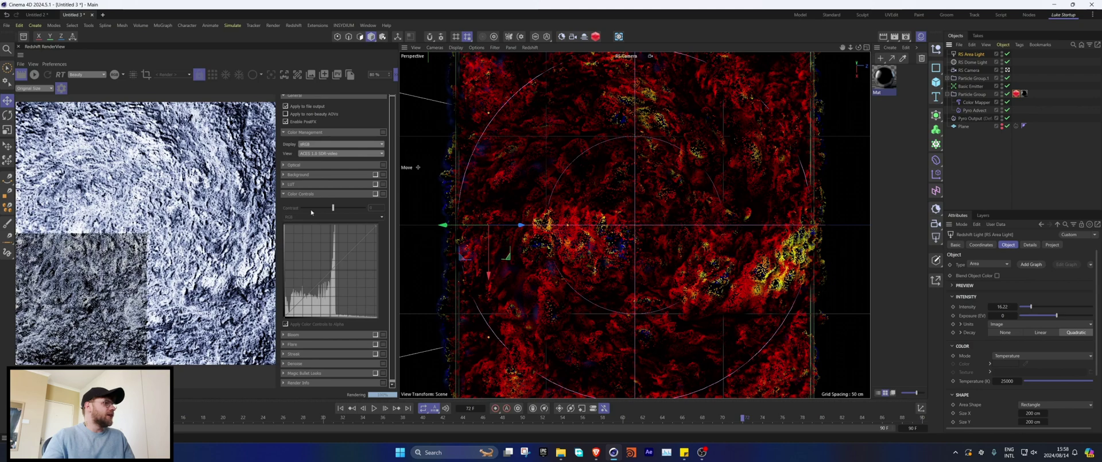
{"action": "left_click", "coordinate": [375, 193]}
{"action": "left_click_drag", "start_coordinate": [333, 208], "coordinate": [337, 208]}
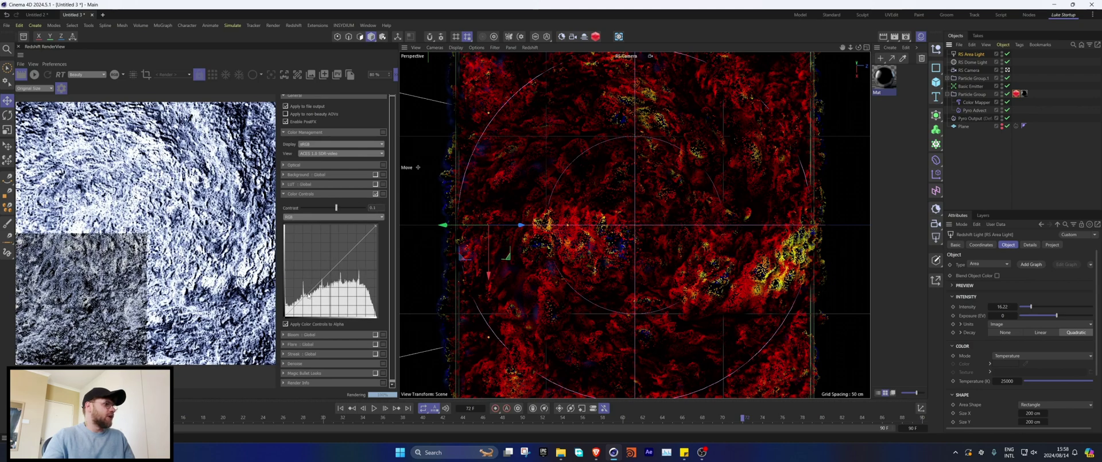
Step: Add two points to the RGB curve that slightly darken shadows and midtones, compare with Color Controls off, and close the RenderView settings
{"action": "left_click_drag", "start_coordinate": [313, 297], "coordinate": [312, 299]}
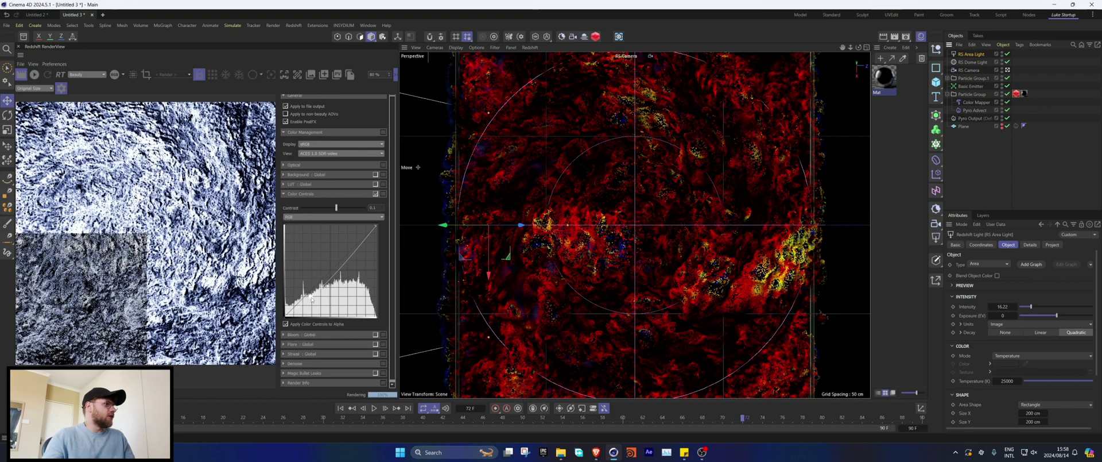
{"action": "left_click", "coordinate": [347, 264]}
{"action": "left_click_drag", "start_coordinate": [343, 261], "coordinate": [346, 267]}
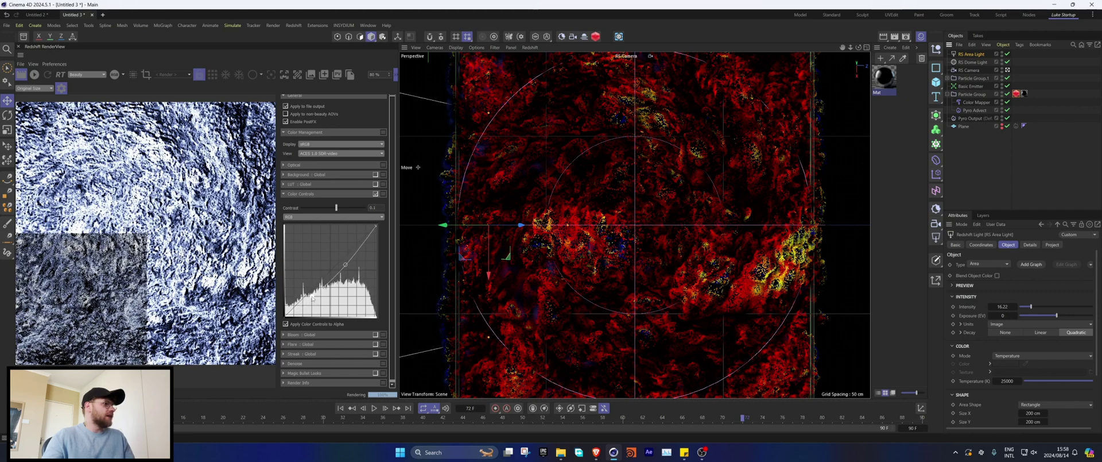
{"action": "left_click", "coordinate": [376, 195]}
{"action": "left_click", "coordinate": [376, 194]}
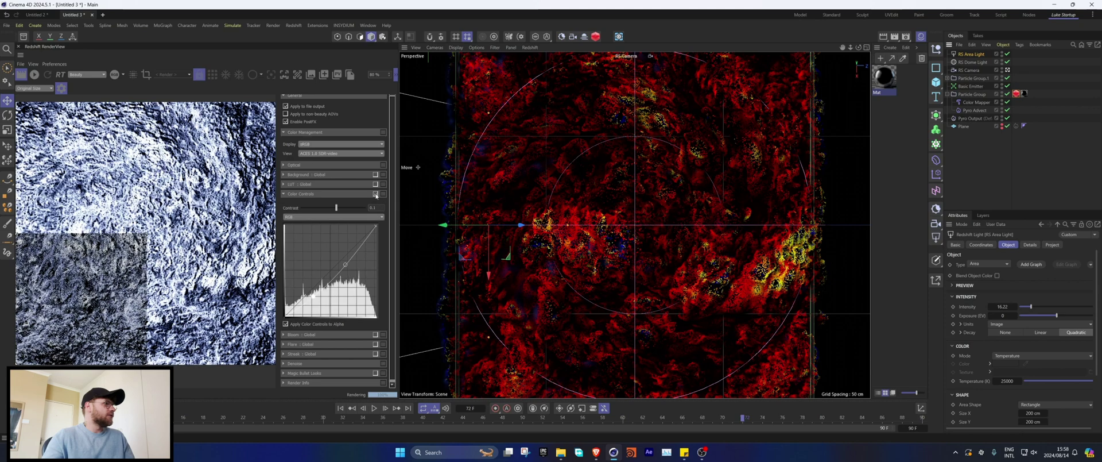
{"action": "scroll", "coordinate": [146, 233], "scroll_direction": "down", "scroll_amount": 3}
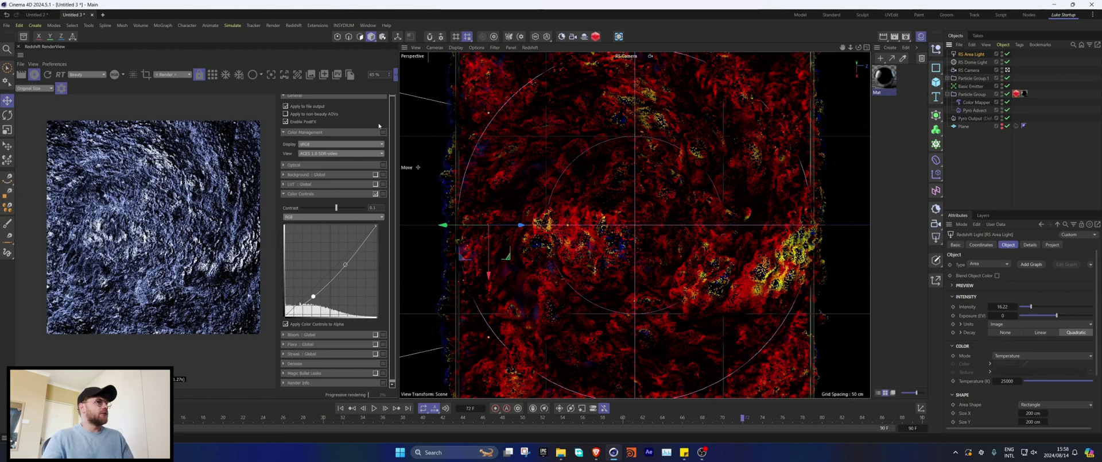
{"action": "left_click", "coordinate": [62, 88]}
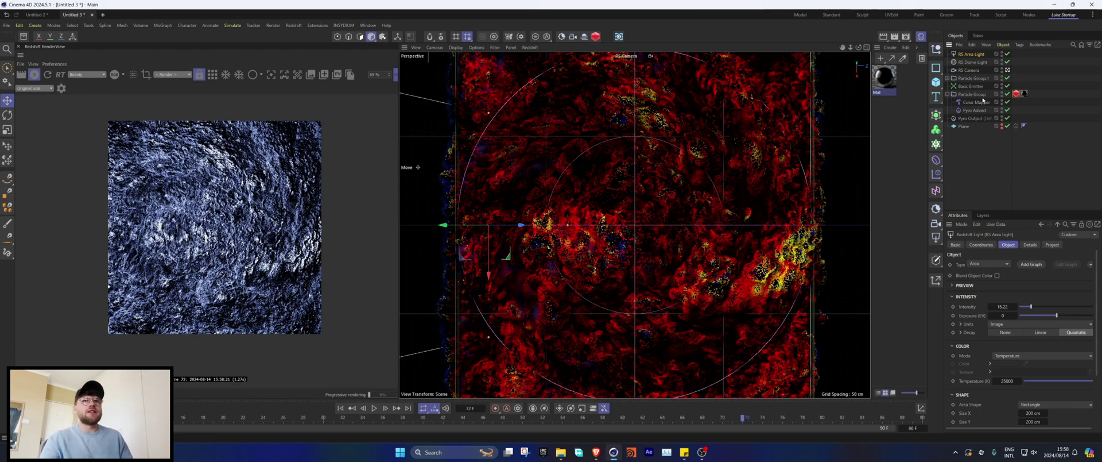
Step: Leave the top-down camera, add a second Redshift camera, and use it to frame a low-angle view across the particle clouds
{"action": "left_click", "coordinate": [977, 102]}
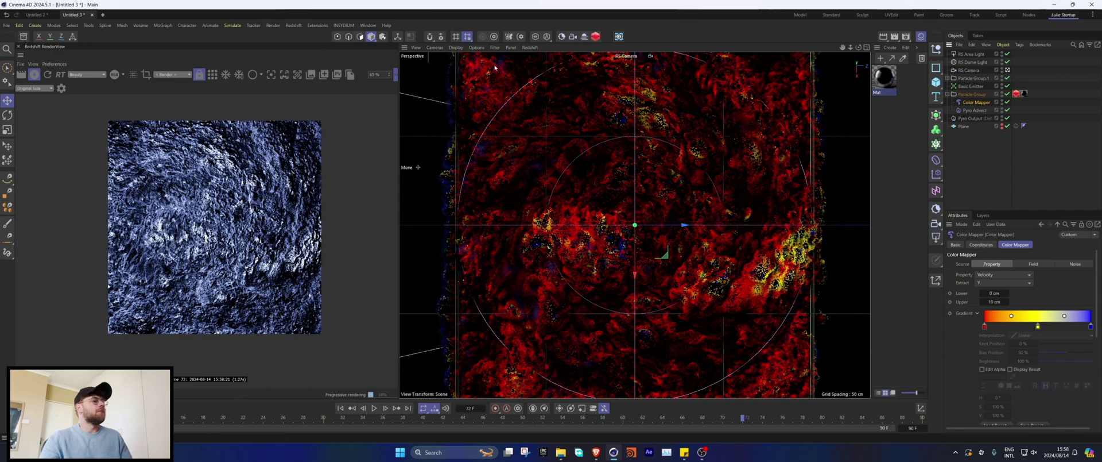
{"action": "left_click", "coordinate": [1008, 71]}
{"action": "left_click", "coordinate": [572, 37]}
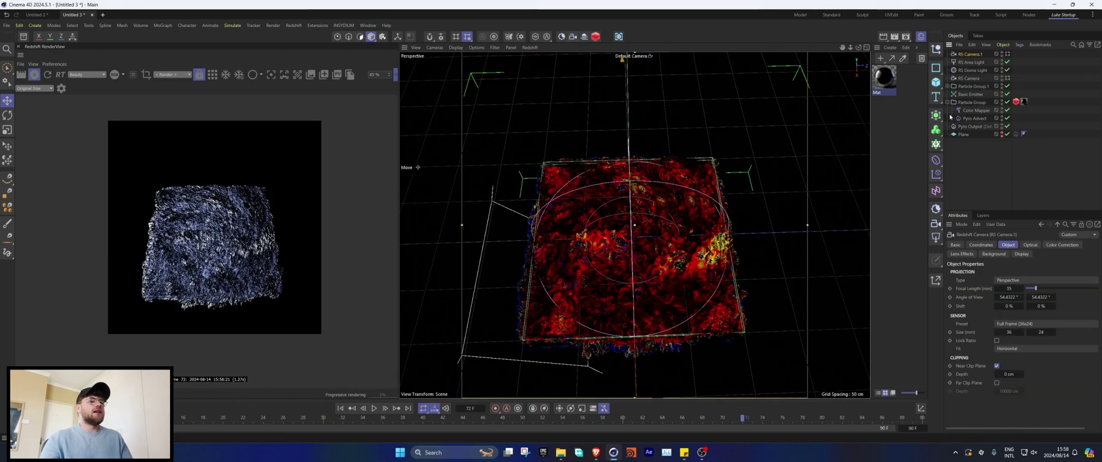
{"action": "left_click", "coordinate": [1008, 53]}
{"action": "left_click_drag", "start_coordinate": [625, 269], "coordinate": [652, 263], "text": "alt"}
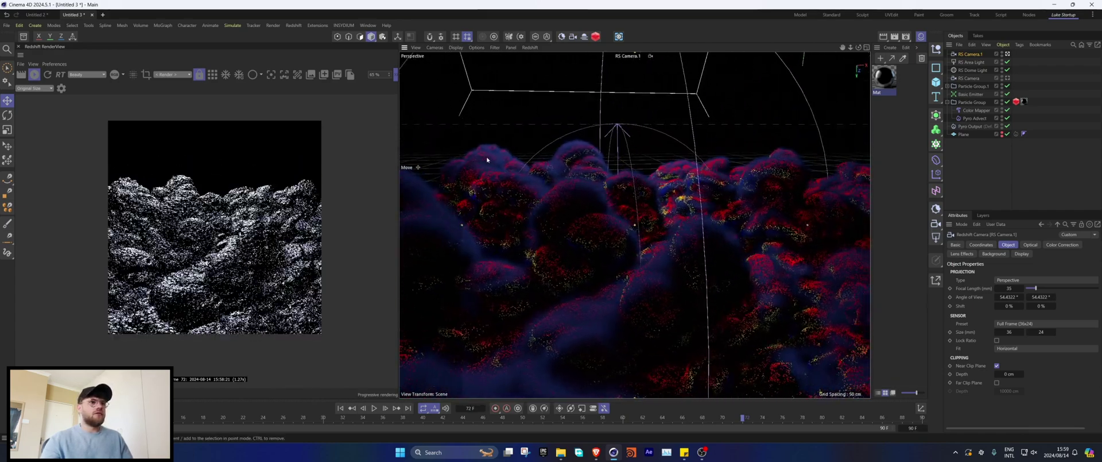
{"action": "scroll", "coordinate": [219, 221], "scroll_direction": "up", "scroll_amount": 2}
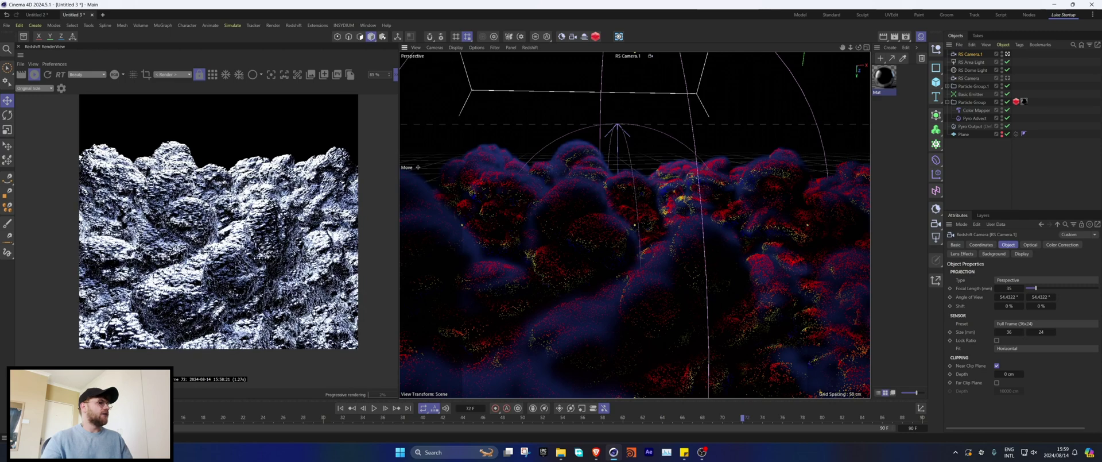
{"action": "scroll", "coordinate": [218, 221], "scroll_direction": "down", "scroll_amount": 3}
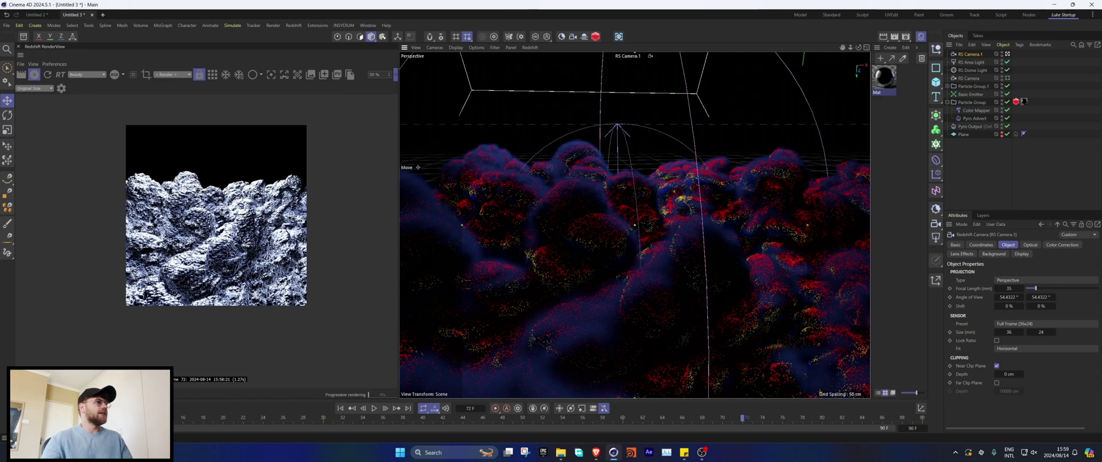
Step: Reduce the RS Area Light's intensity to about 7.18 and restart the render of the low-angle view
{"action": "left_click", "coordinate": [20, 74]}
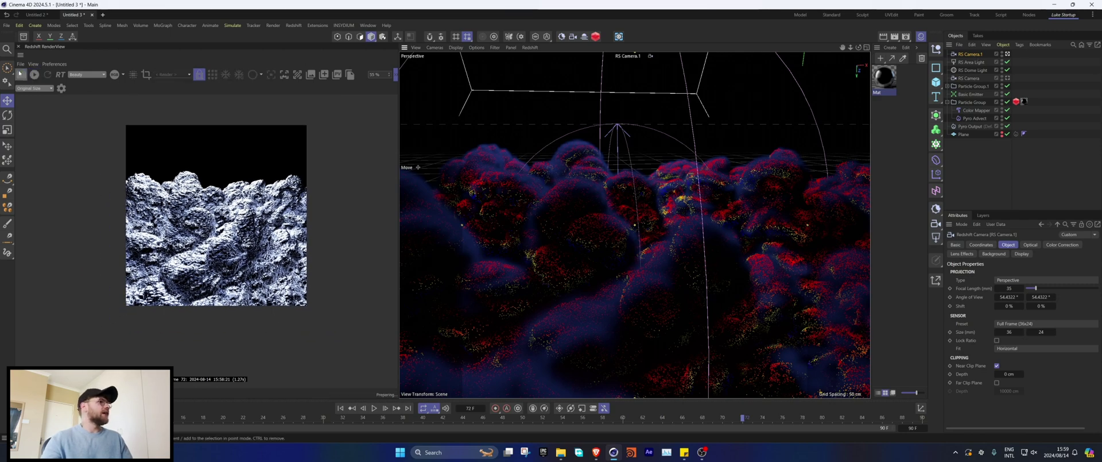
{"action": "left_click", "coordinate": [972, 62]}
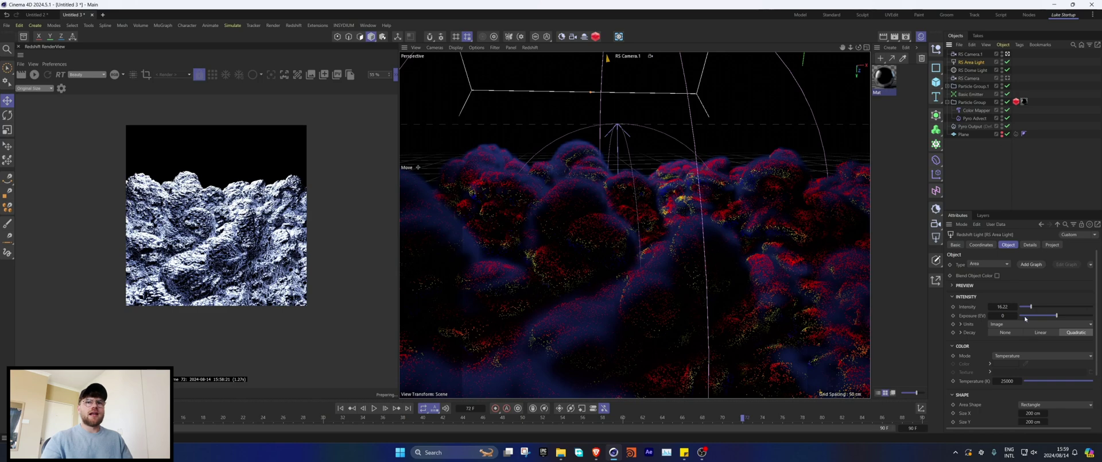
{"action": "left_click", "coordinate": [34, 75]}
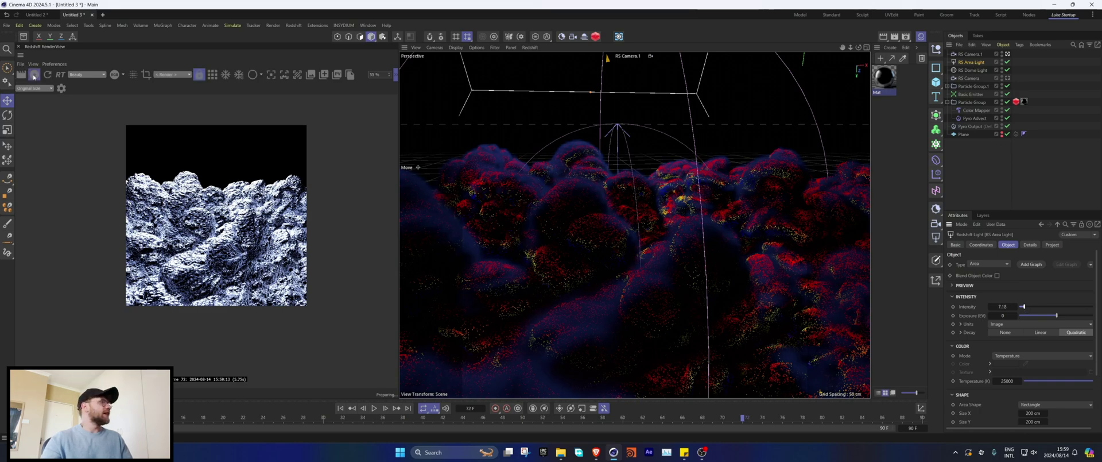
{"action": "left_click", "coordinate": [21, 75]}
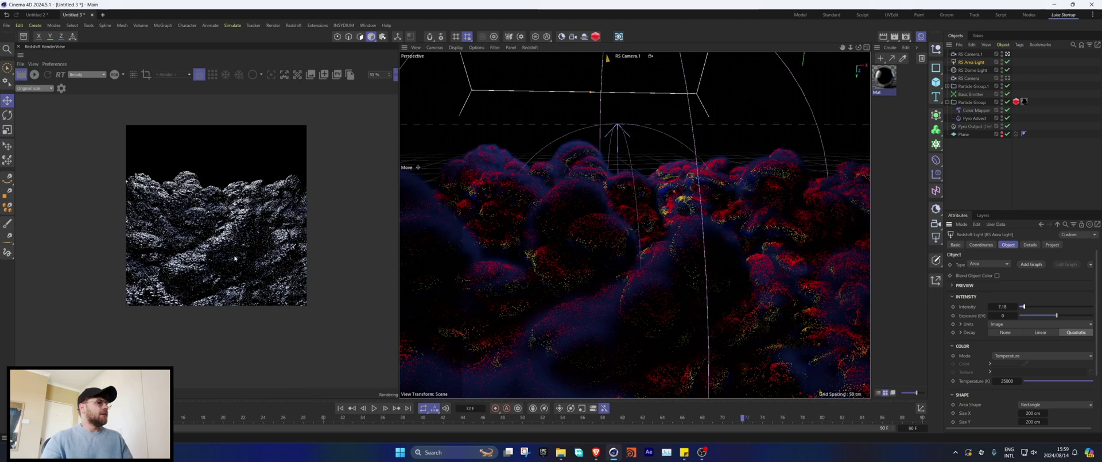
Step: Give RS Camera 1 depth of field with a focus distance picked in the render, bokeh enabled, and an aperture of 2
{"action": "left_click", "coordinate": [967, 55]}
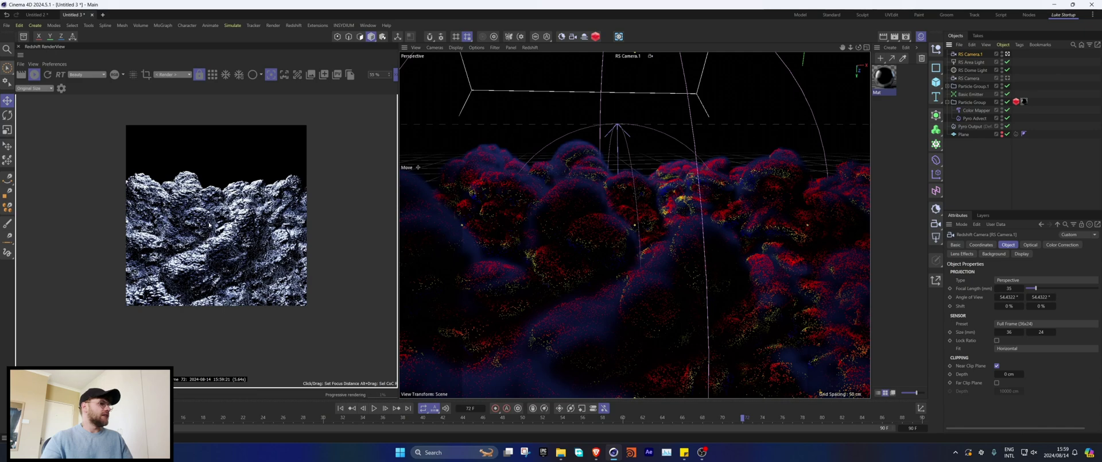
{"action": "left_click", "coordinate": [958, 45]}
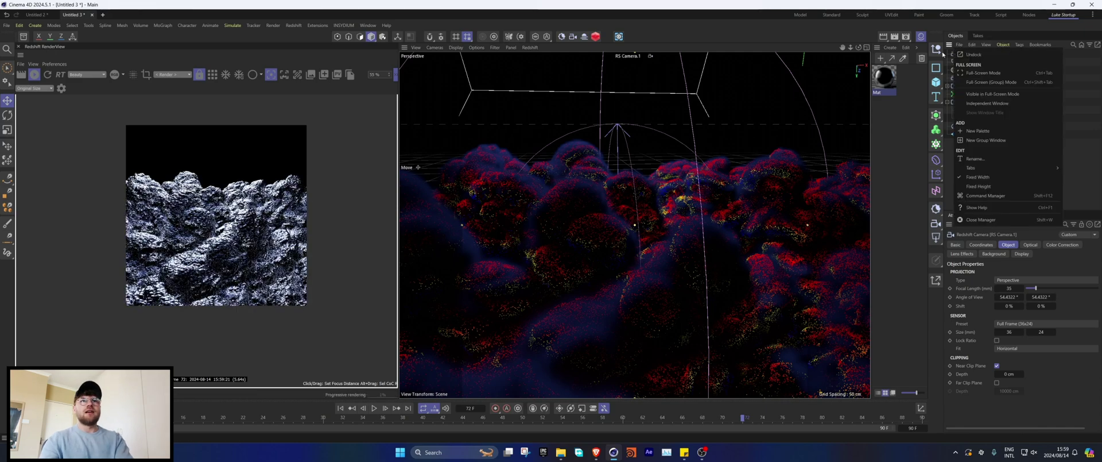
{"action": "left_click", "coordinate": [1002, 160]}
{"action": "left_click", "coordinate": [1030, 244]}
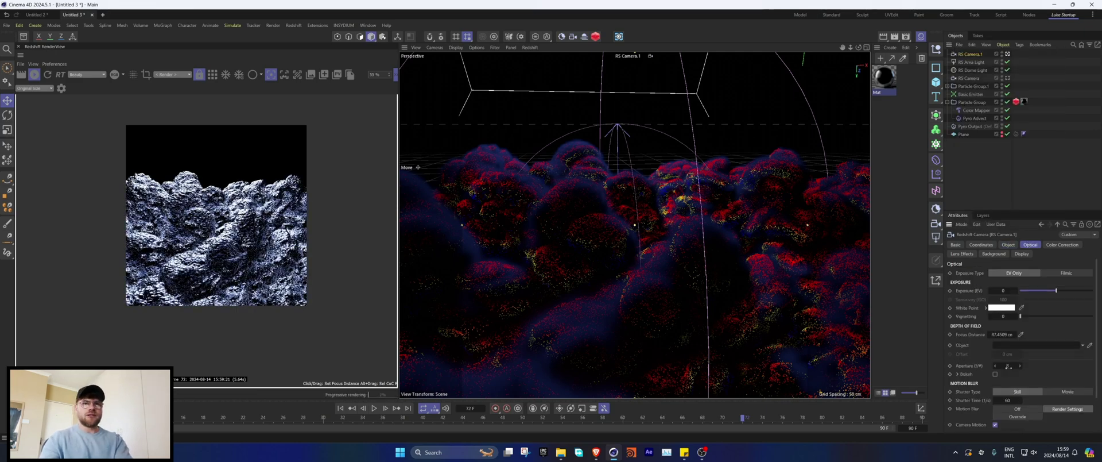
{"action": "scroll", "coordinate": [232, 217], "scroll_direction": "up", "scroll_amount": 3}
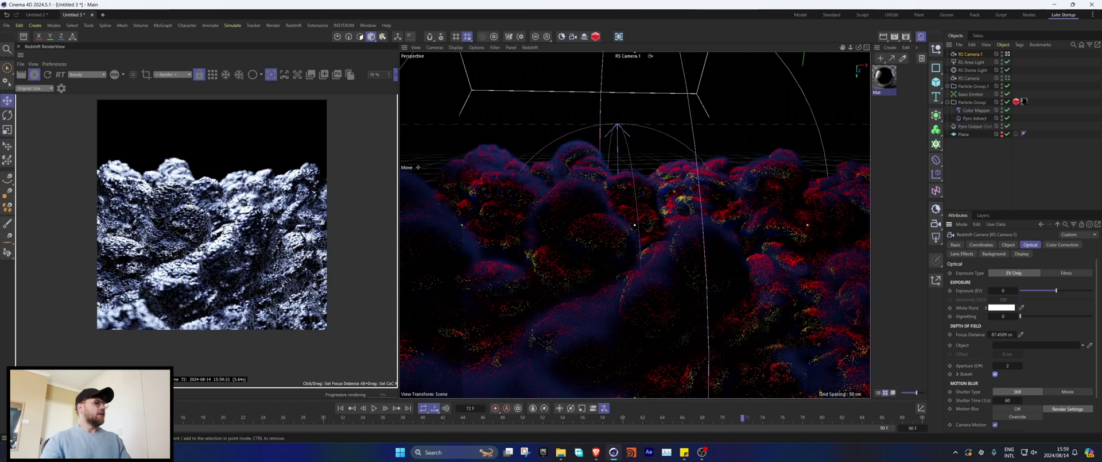
{"action": "left_click", "coordinate": [272, 77]}
{"action": "scroll", "coordinate": [245, 201], "scroll_direction": "up", "scroll_amount": 2}
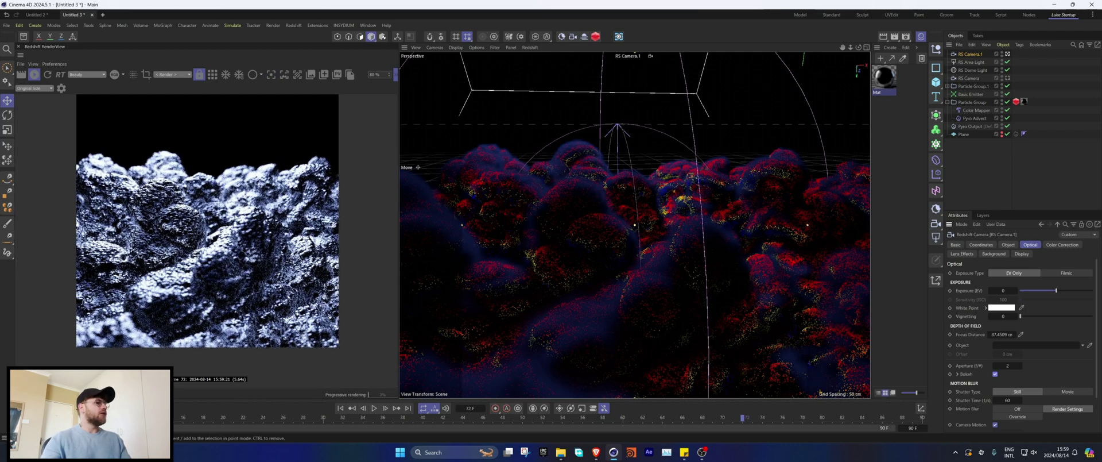
{"action": "middle_click_drag", "start_coordinate": [302, 224], "coordinate": [313, 241]}
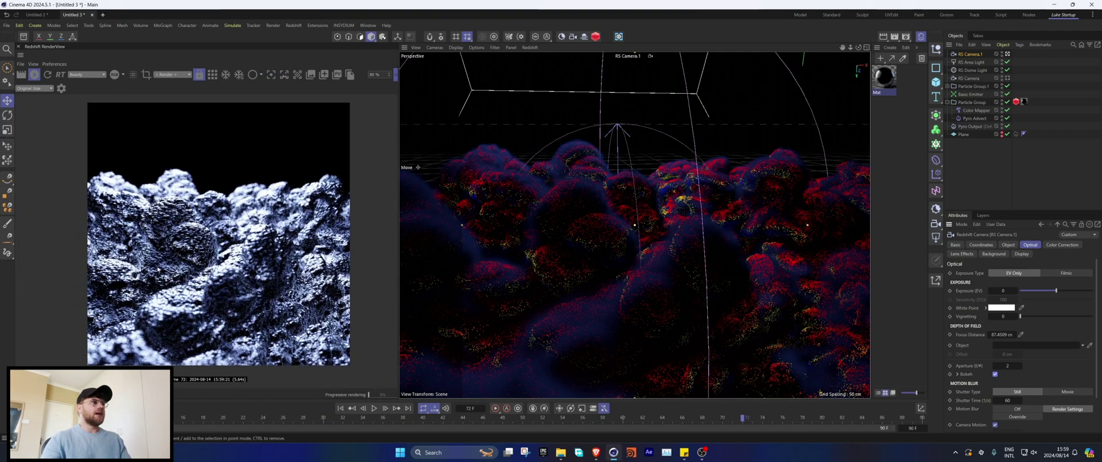
Step: Lower the RS Area Light's color temperature to about 19134 K and its intensity to about 3.46
{"action": "left_click", "coordinate": [964, 63]}
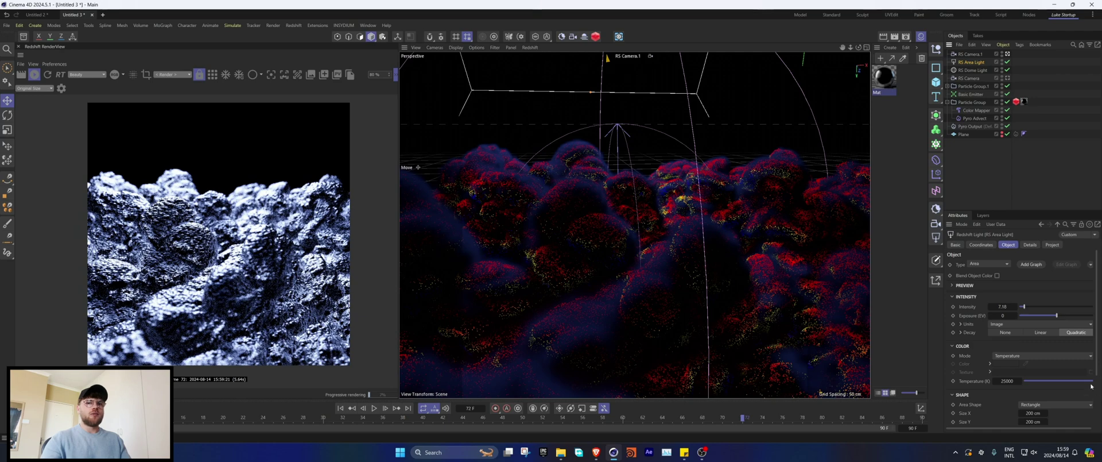
{"action": "left_click_drag", "start_coordinate": [1091, 381], "coordinate": [1077, 382]}
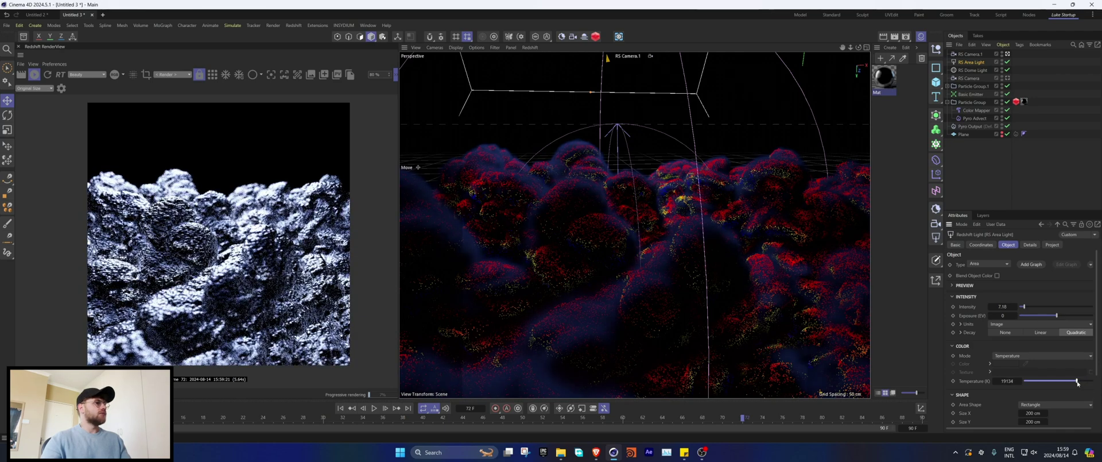
{"action": "left_click_drag", "start_coordinate": [1023, 310], "coordinate": [1022, 310]}
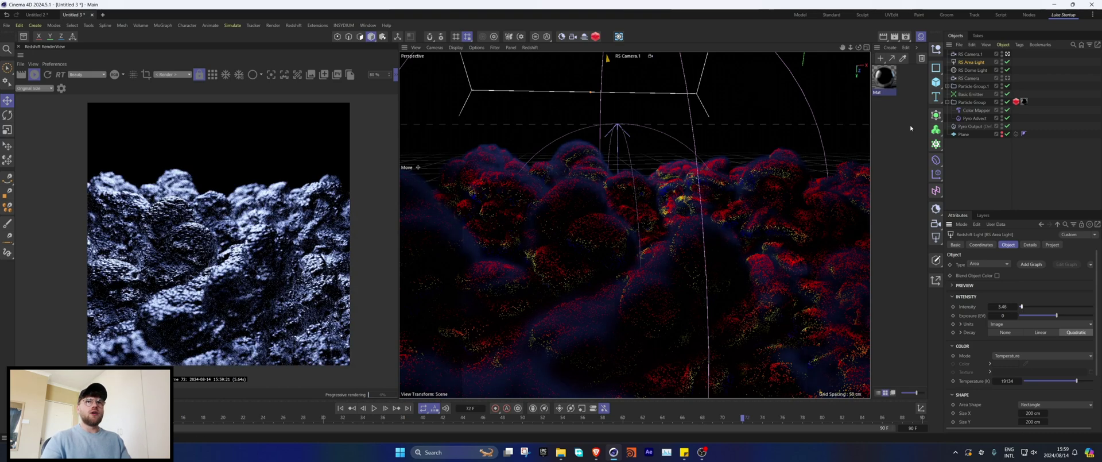
Step: Return to the top-down RS Camera and soften Mat's Ramp, with the black knot at the start and the white knot just under a third along
{"action": "left_click", "coordinate": [1008, 78]}
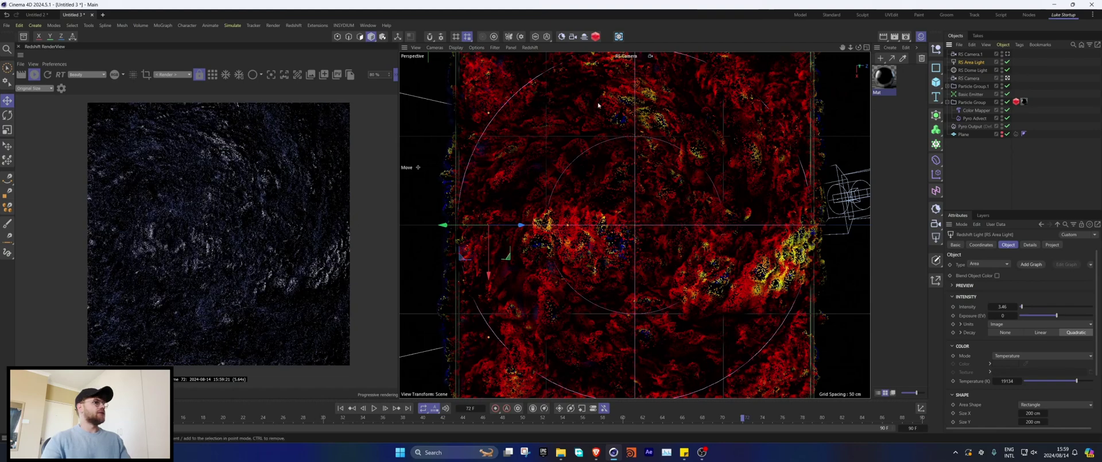
{"action": "double_click", "coordinate": [886, 76]}
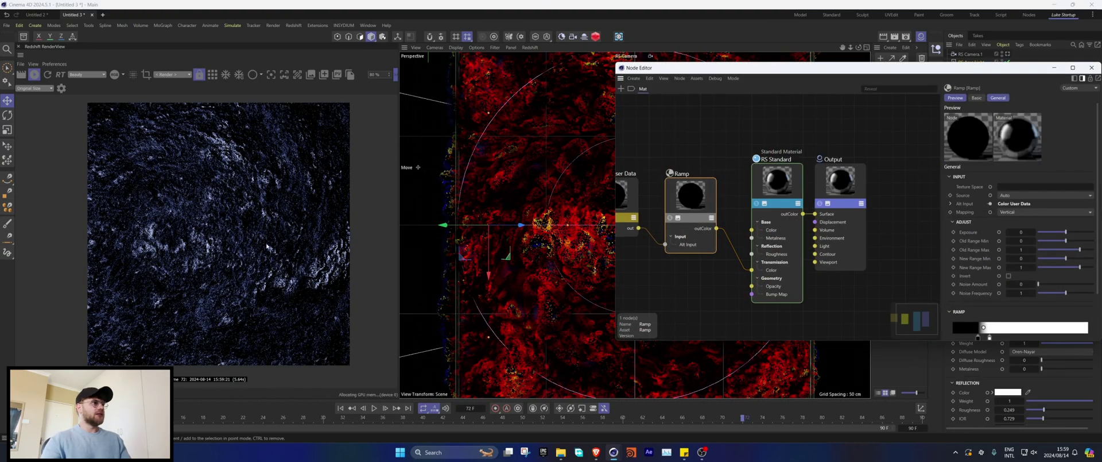
{"action": "left_click_drag", "start_coordinate": [989, 338], "coordinate": [953, 338]}
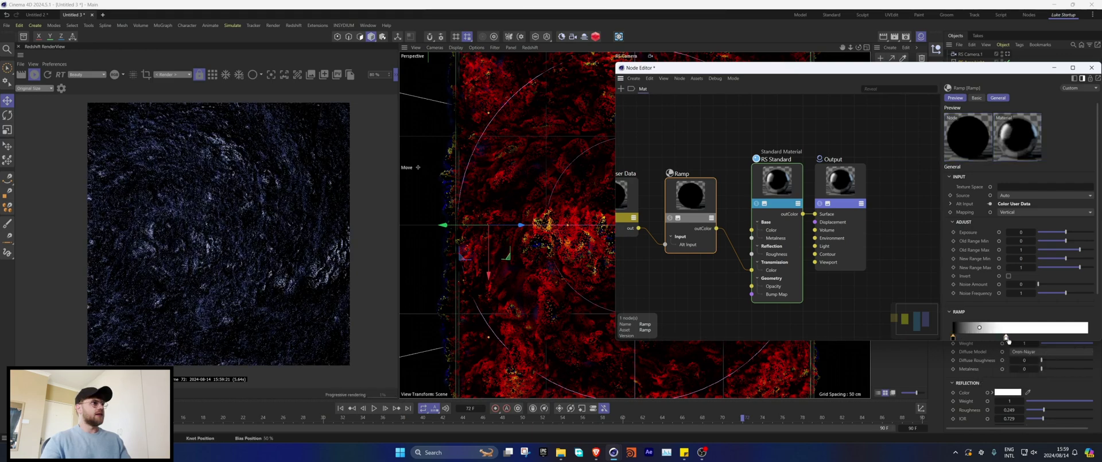
{"action": "left_click_drag", "start_coordinate": [1008, 339], "coordinate": [983, 338]}
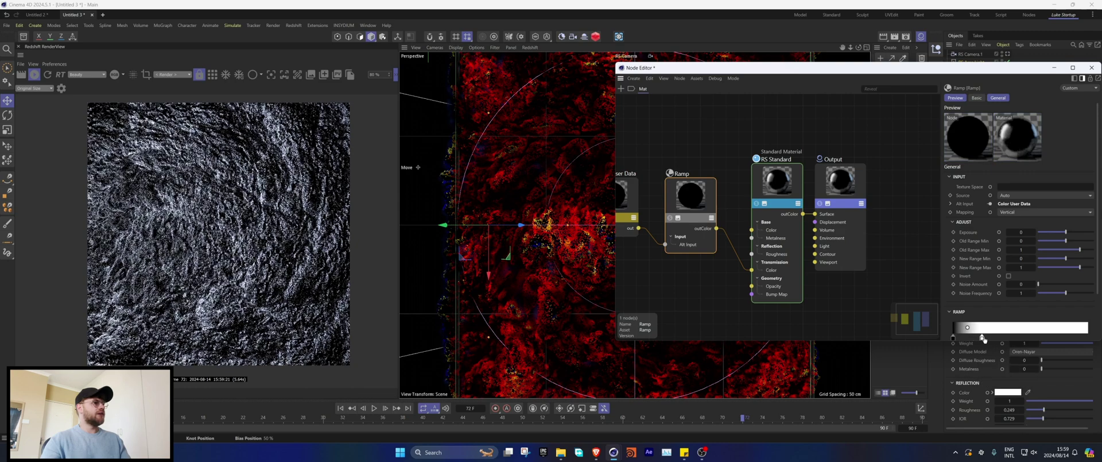
{"action": "left_click_drag", "start_coordinate": [991, 72], "coordinate": [891, 69]}
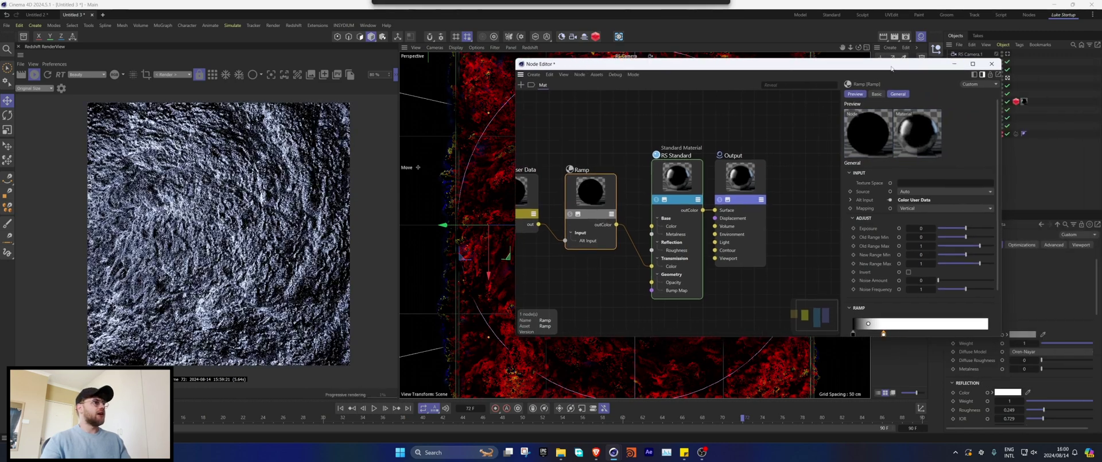
{"action": "left_click", "coordinate": [893, 333]}
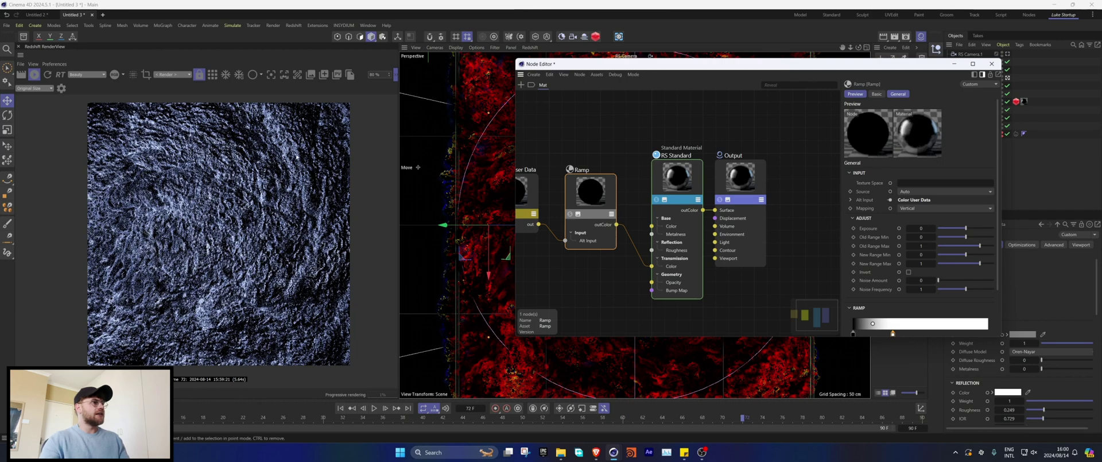
Step: Leave Mat's node graph, pause the live render, and play the simulation forward to near the end of the timeline
{"action": "left_click", "coordinate": [992, 63]}
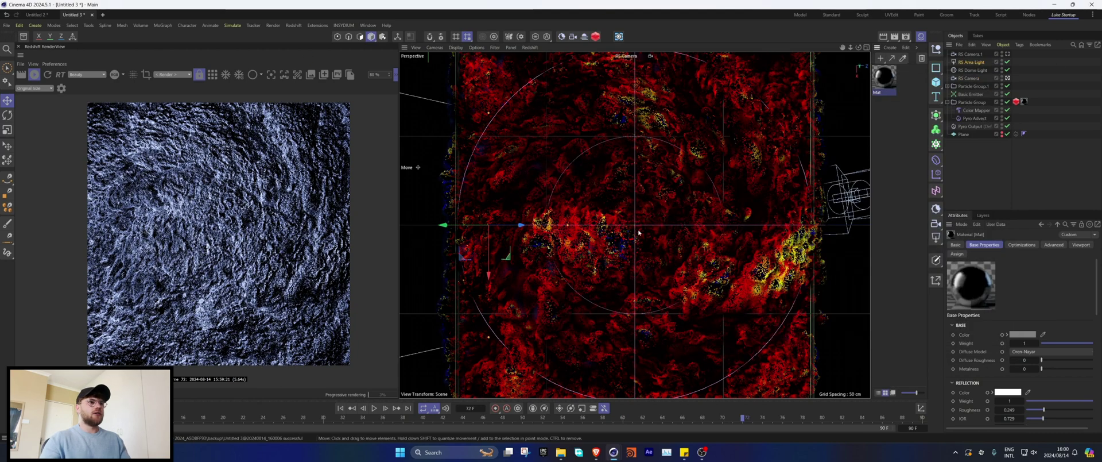
{"action": "left_click", "coordinate": [33, 75]}
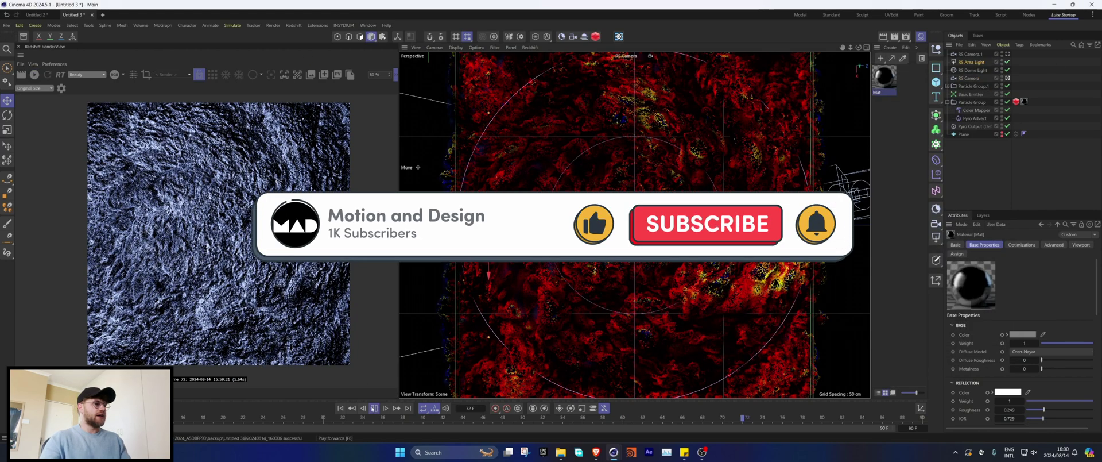
{"action": "left_click", "coordinate": [374, 408]}
{"action": "left_click", "coordinate": [374, 408]}
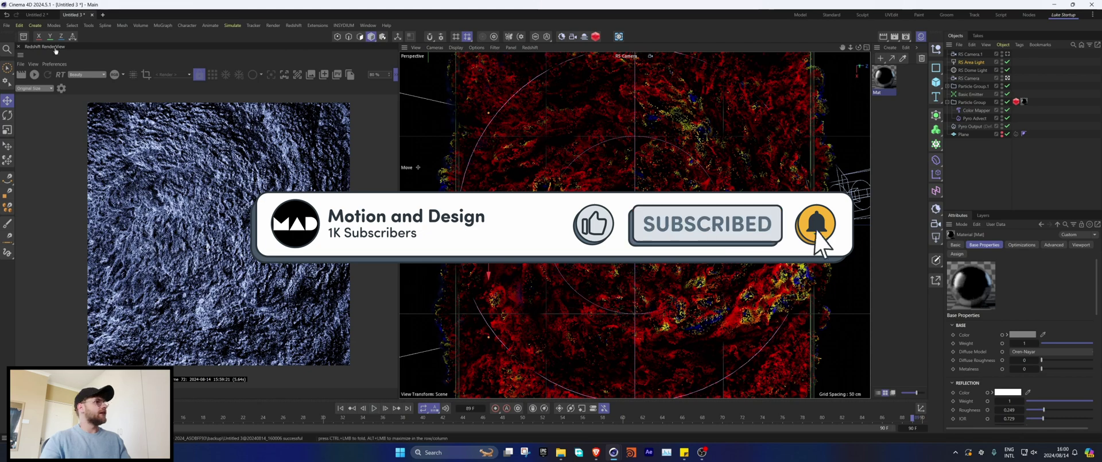
Step: Restart the live Redshift render at the current frame and switch the view to RS Camera 1
{"action": "left_click", "coordinate": [35, 74]}
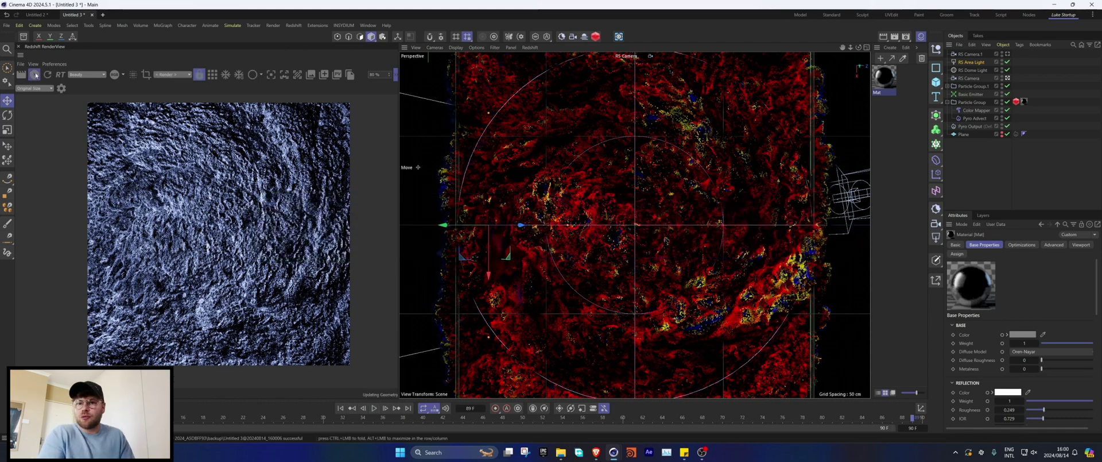
{"action": "left_click", "coordinate": [35, 76]}
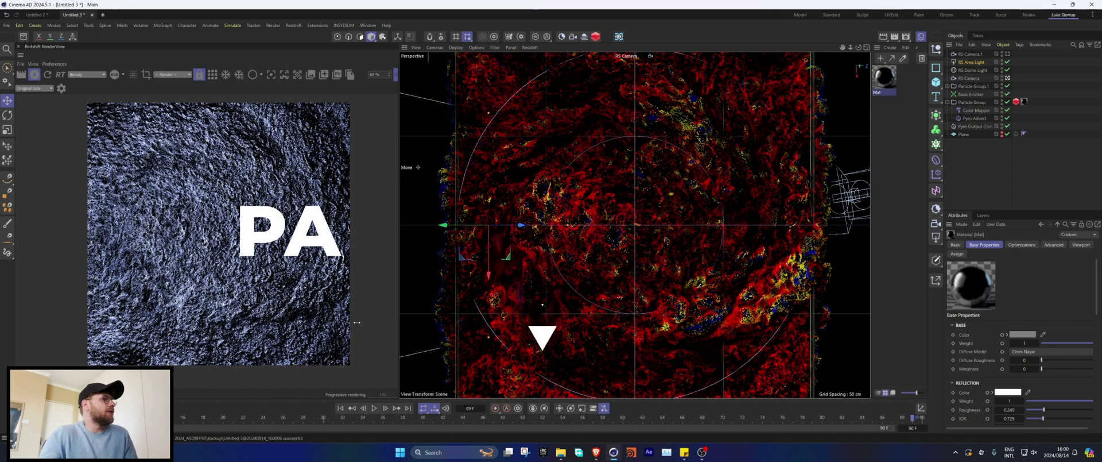
{"action": "left_click", "coordinate": [1007, 53]}
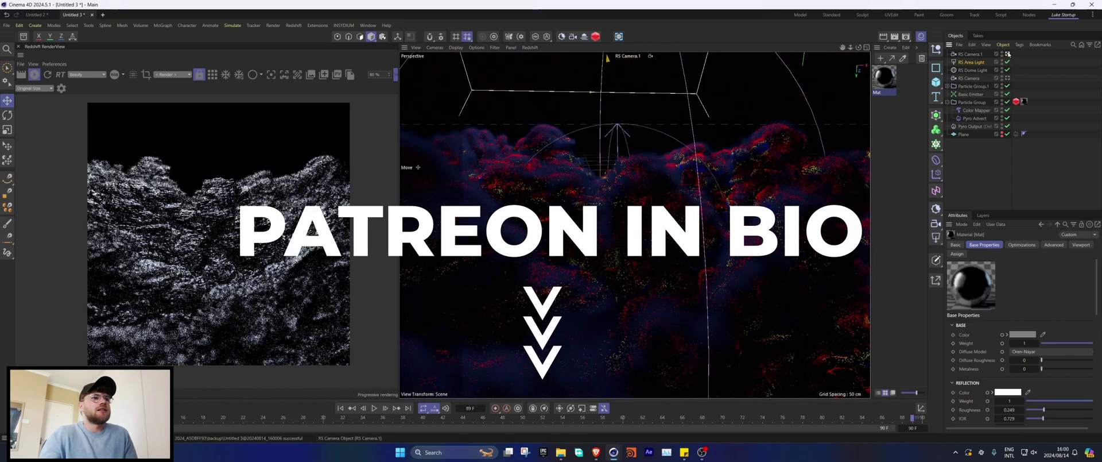